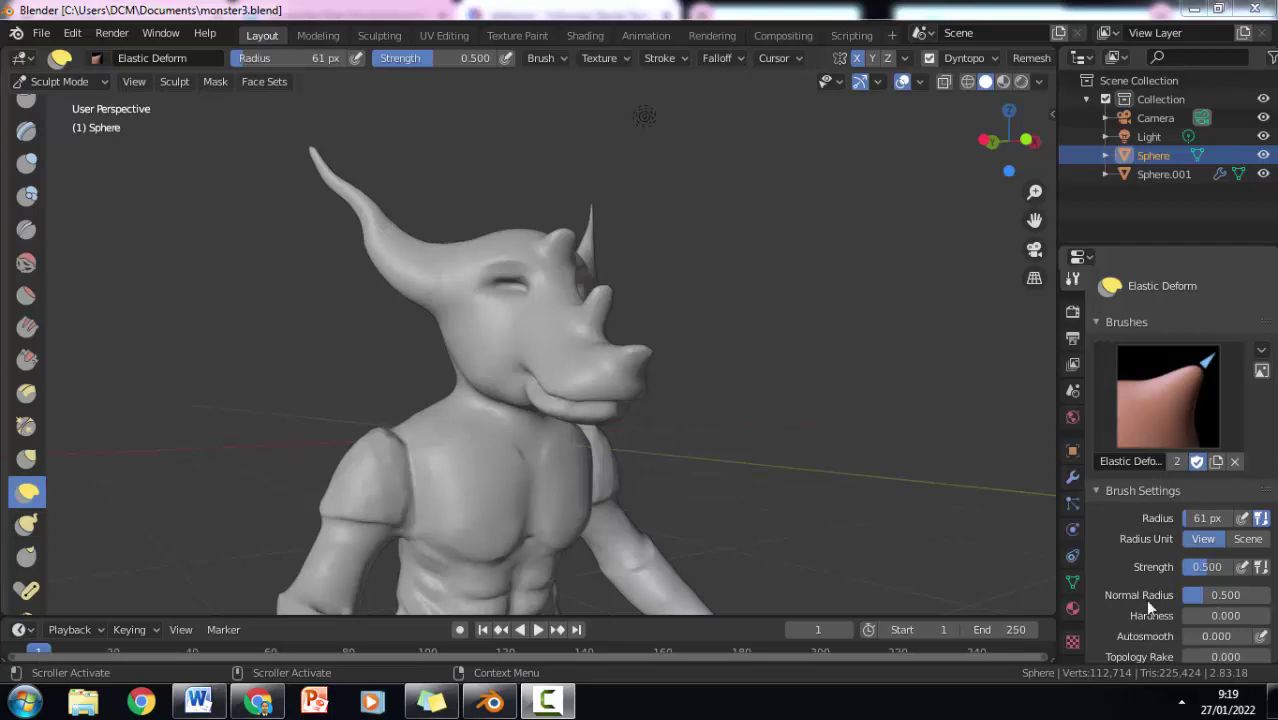
Step: Select the Crease brush and carve a test crease on the head near the horn
left_click(26, 229)
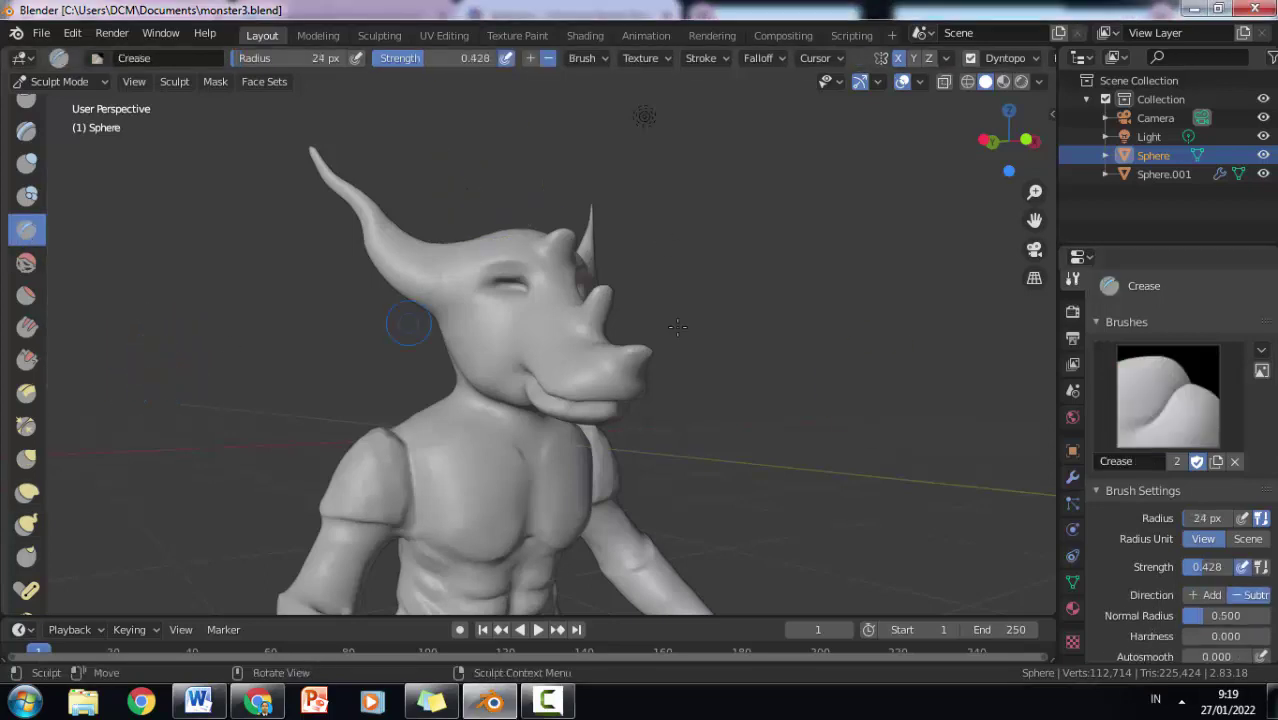
left_click_drag(451, 272, 444, 255)
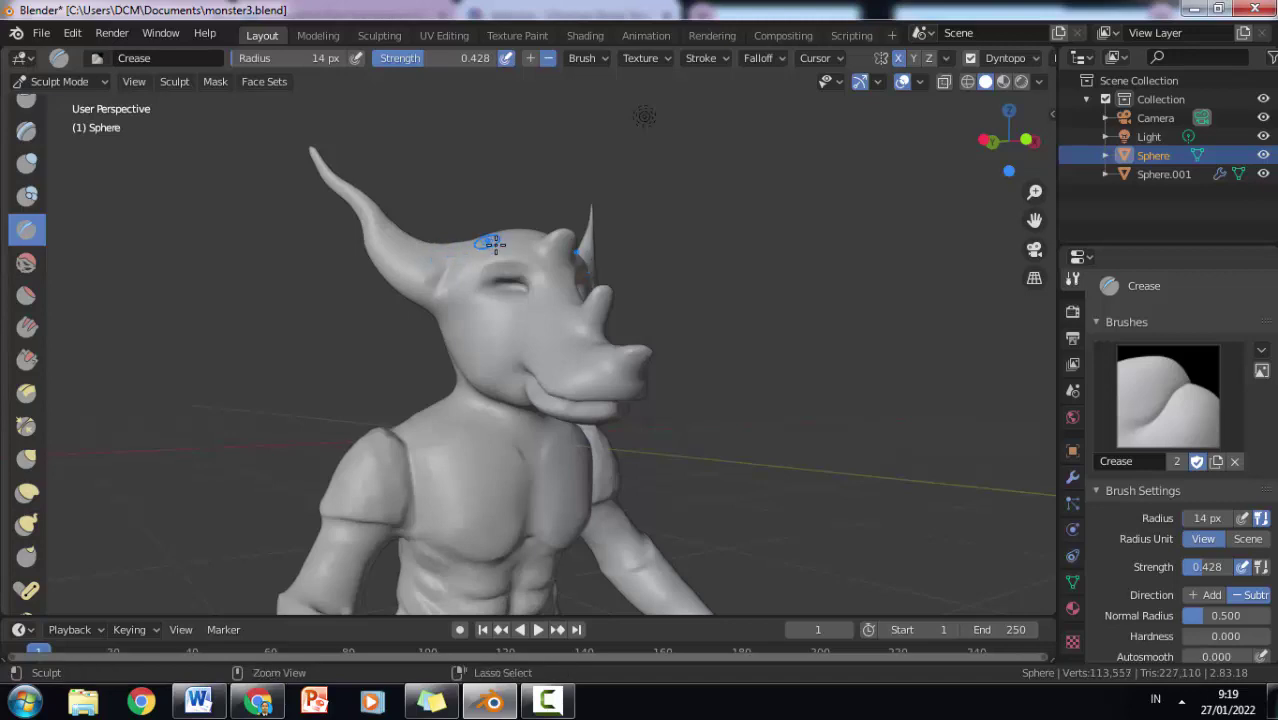
key("ctrl+d")
key("f")
left_click(447, 255)
Step: Reload the saved monster3.blend from the File menu without saving current changes
left_click(41, 33)
mouse_move(73, 129)
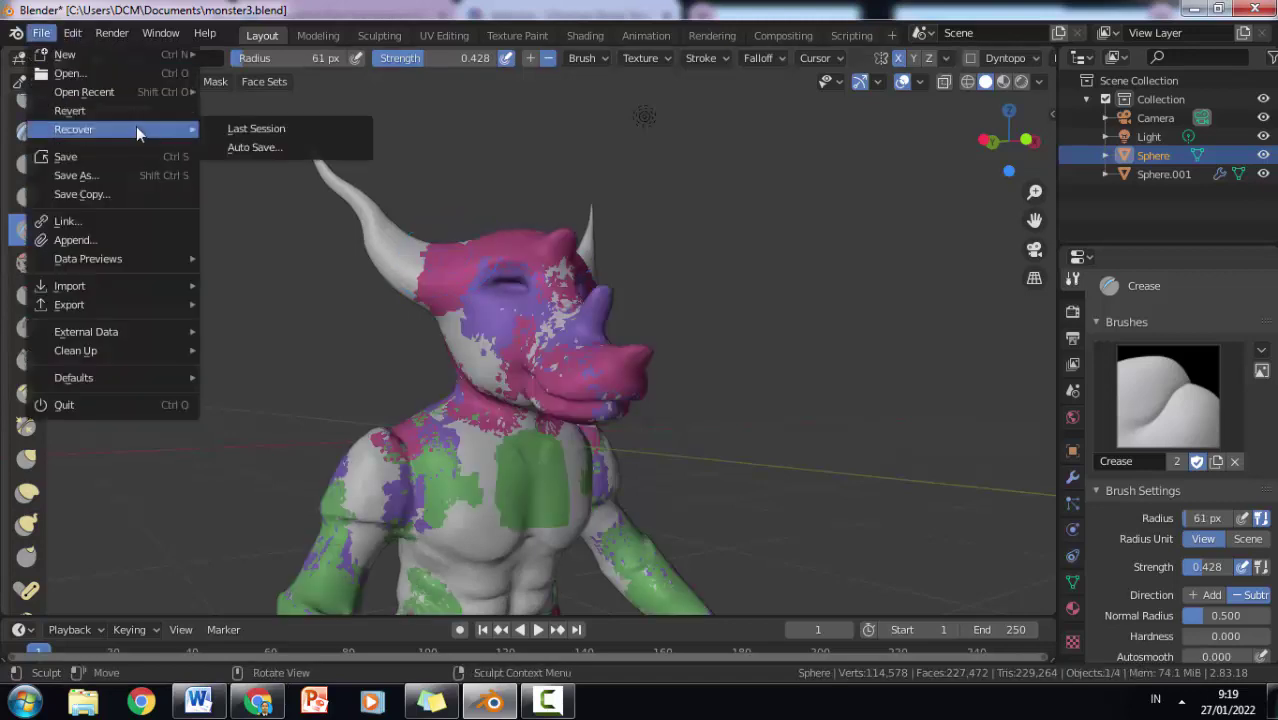
left_click(285, 88)
left_click(670, 387)
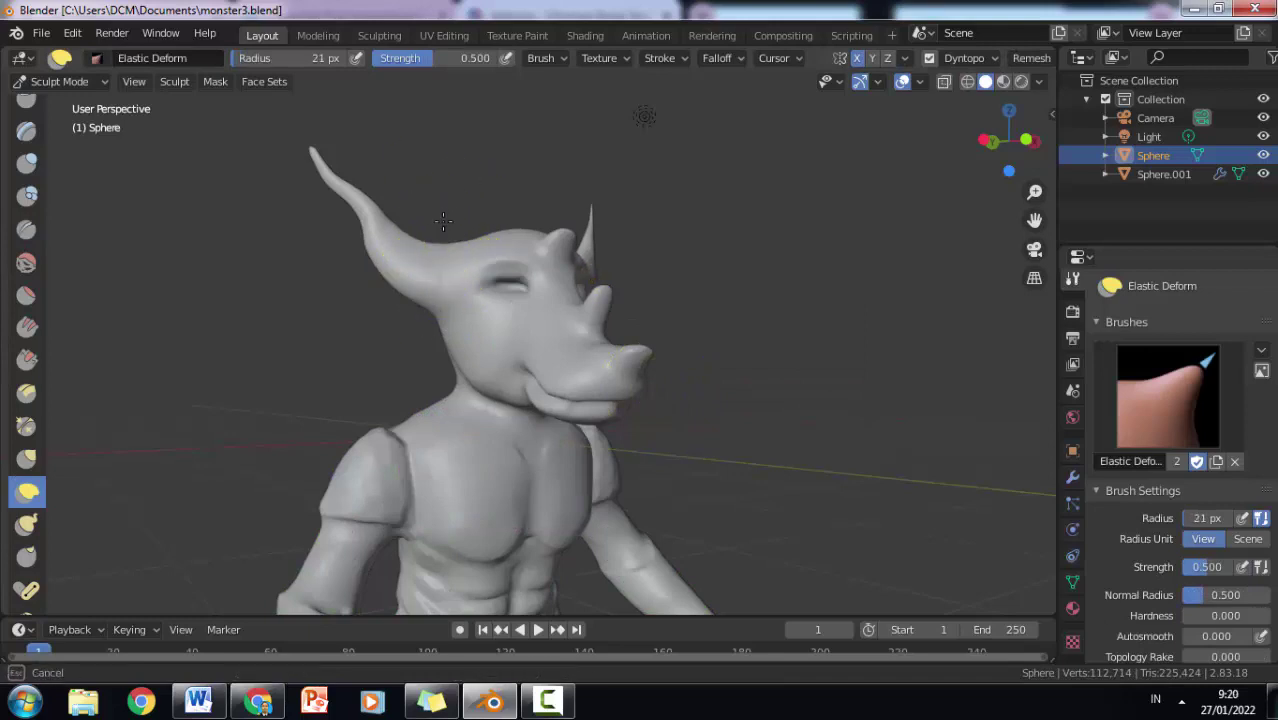
Step: Switch to the Crease brush and shrink its radius to 7 px
middle_click_drag(435, 268, 502, 223)
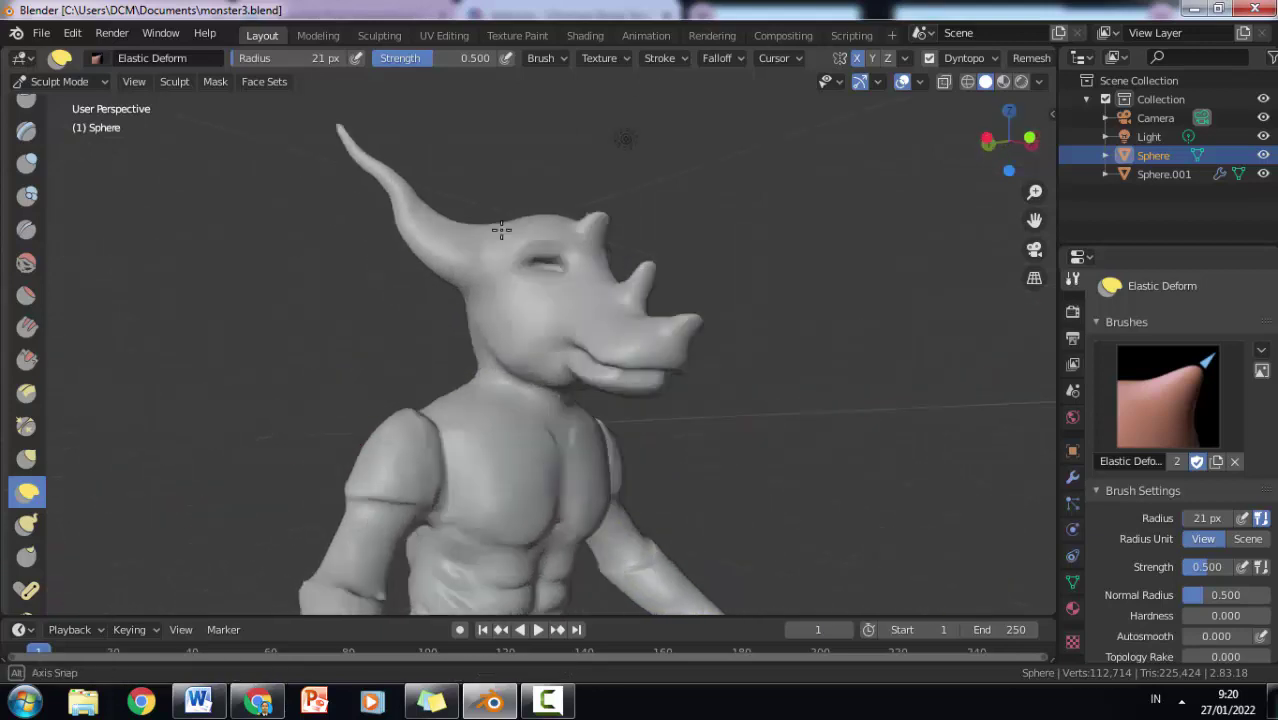
left_click(26, 229)
mouse_move(480, 268)
left_mouse_down()
mouse_move(471, 280)
mouse_move(486, 310)
mouse_move(491, 274)
mouse_move(488, 315)
left_mouse_up()
key("f")
left_click(489, 266)
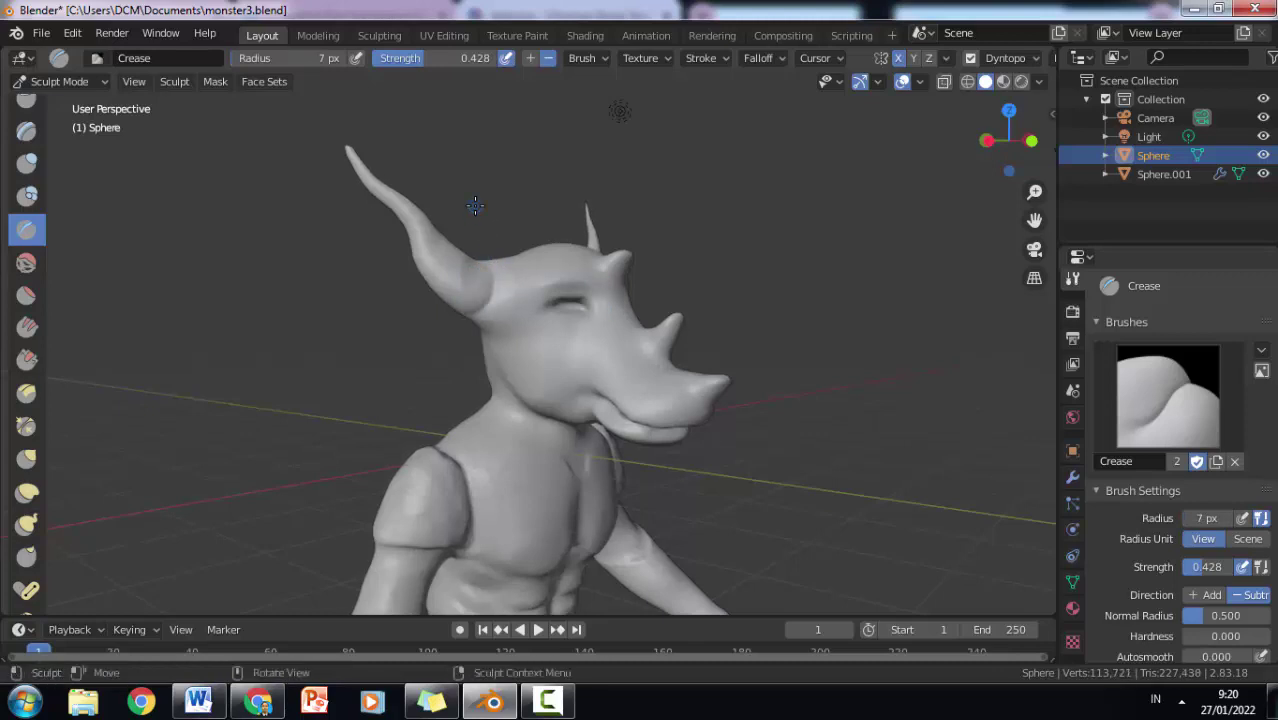
Step: Carve fine crease lines at the horn bases, checking from behind and the side
middle_click_drag(475, 206, 680, 300)
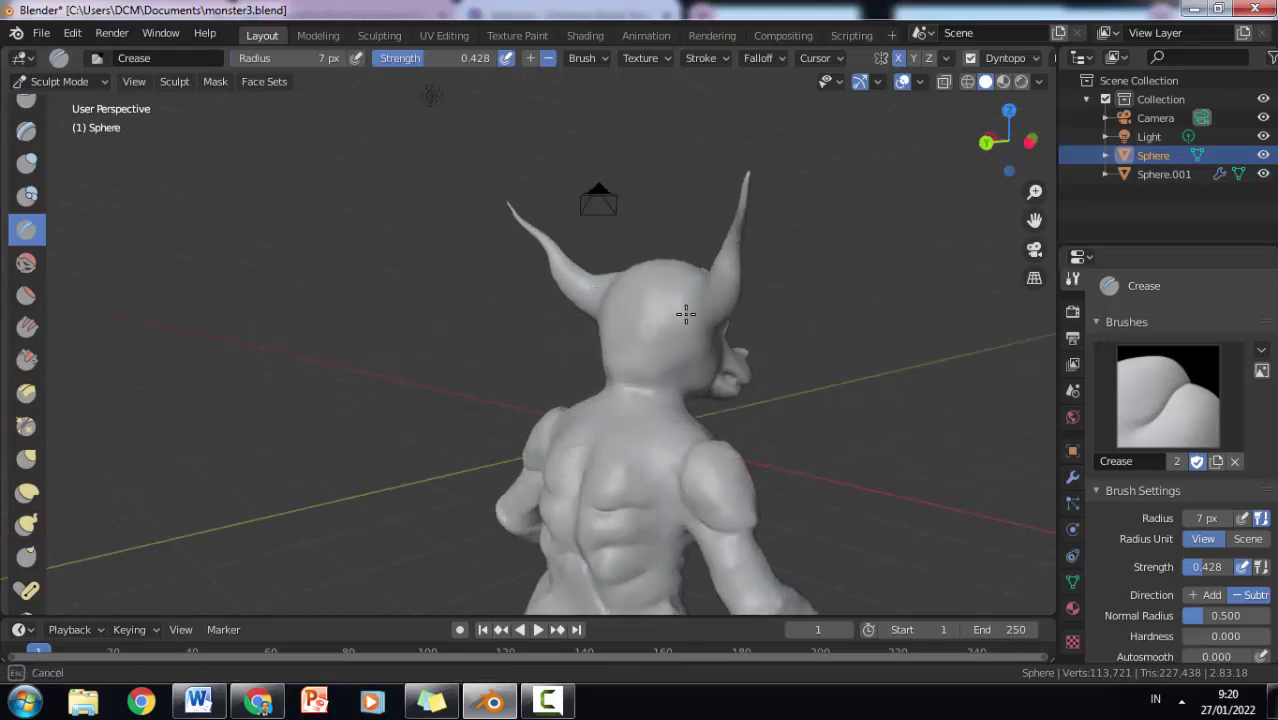
mouse_move(685, 308)
left_mouse_down()
mouse_move(692, 287)
mouse_move(699, 330)
mouse_move(590, 277)
mouse_move(605, 291)
left_mouse_up()
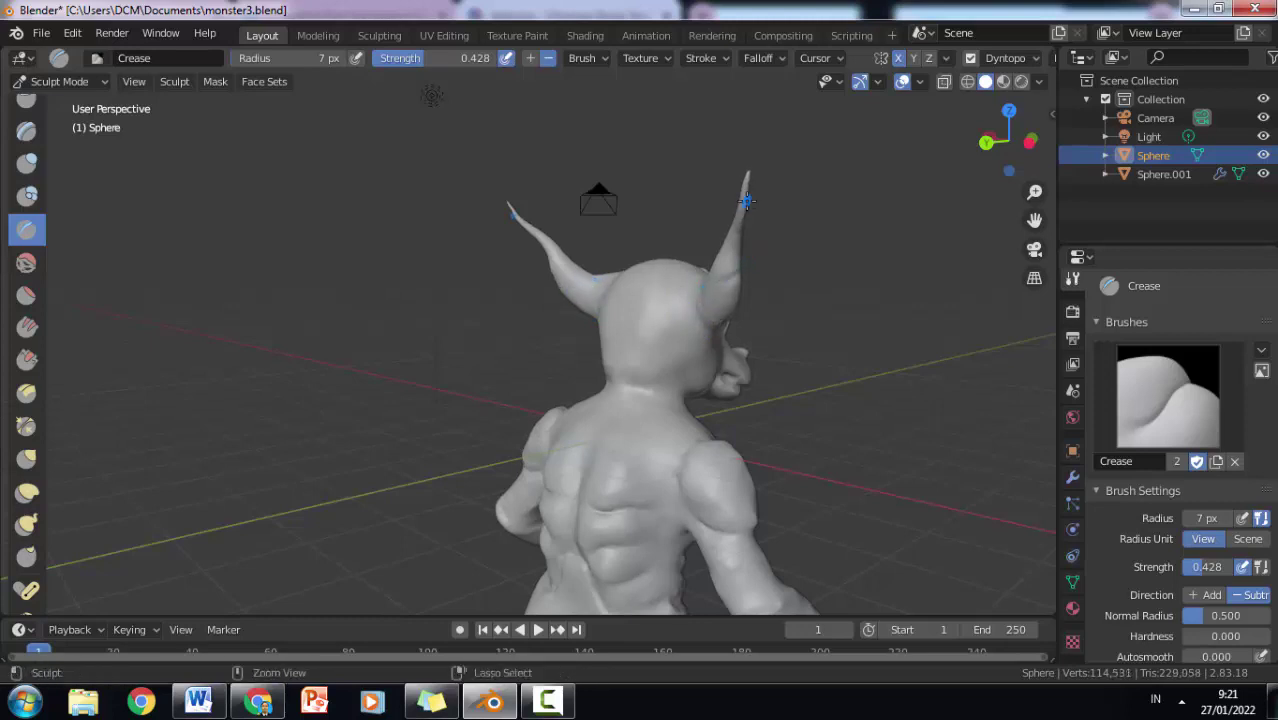
key("ctrl+z")
middle_click_drag(746, 201, 567, 222)
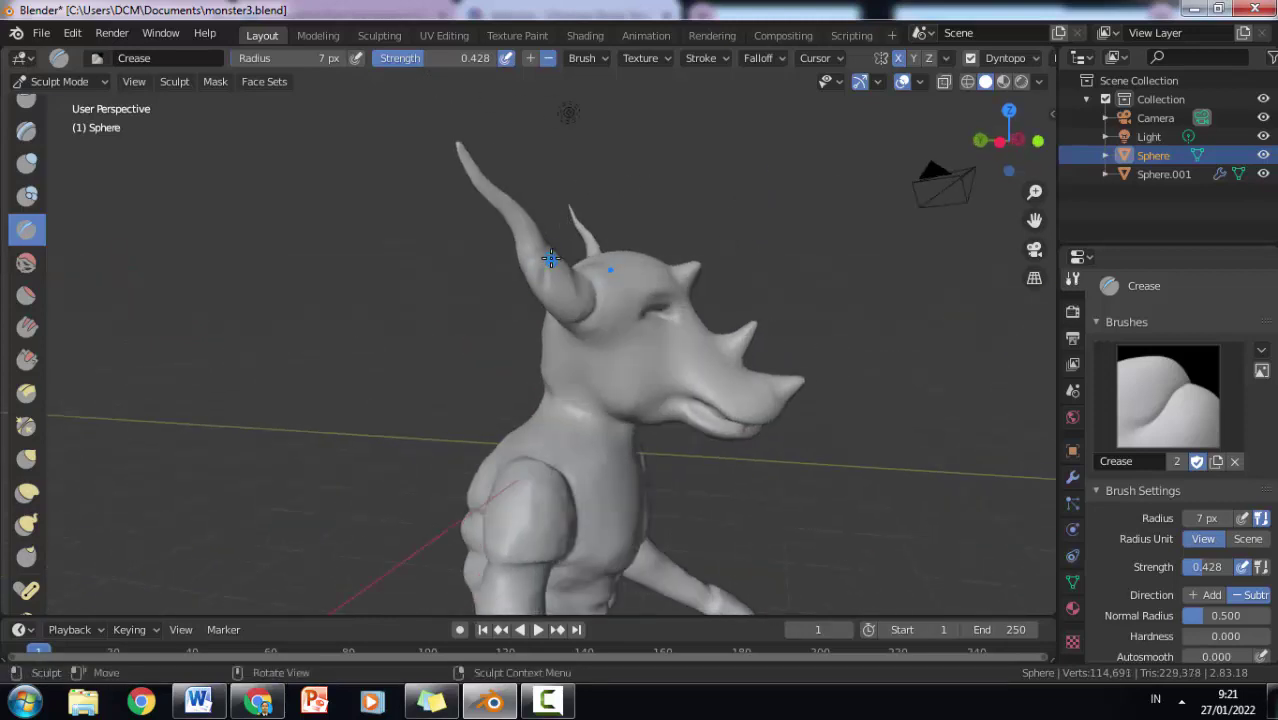
left_click_drag(545, 230, 522, 251)
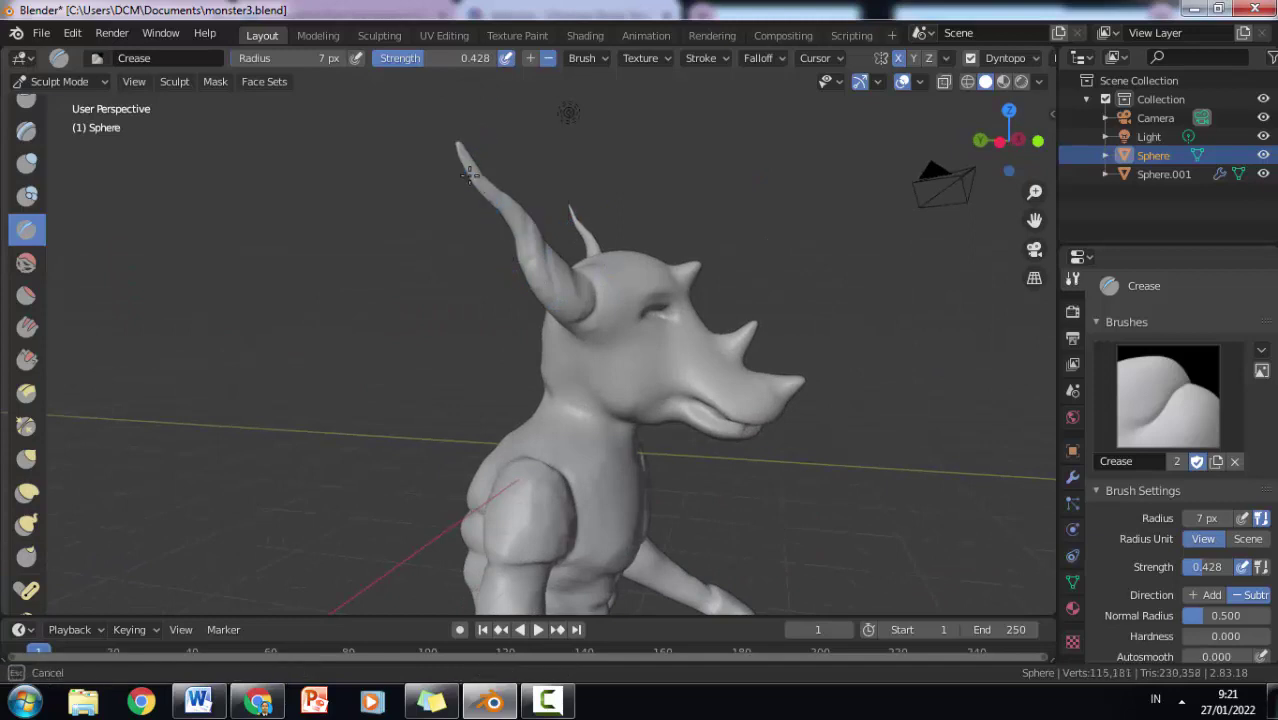
left_click_drag(613, 321, 584, 333)
mouse_move(606, 277)
middle_mouse_down()
mouse_move(653, 331)
mouse_move(680, 329)
middle_mouse_up()
middle_click_drag(707, 280, 708, 285)
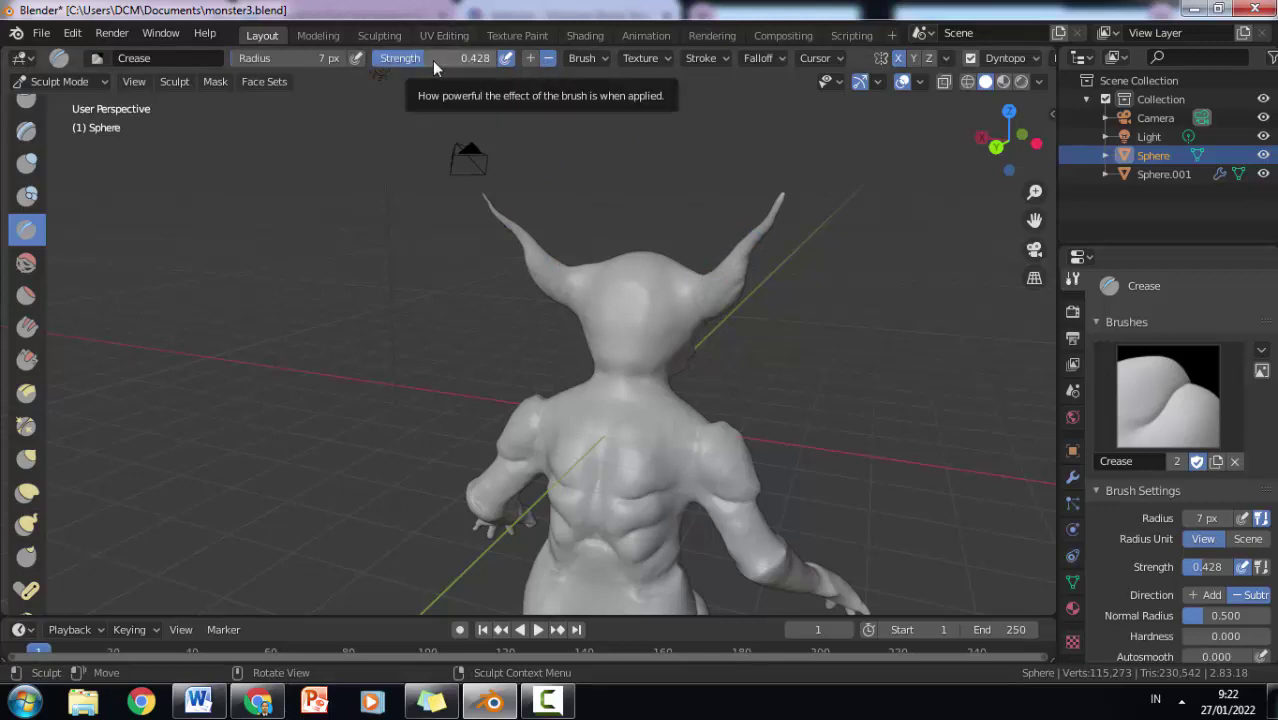
Step: Raise crease strength to 0.761 and carve mirrored creases at the left horn base
left_click_drag(432, 60, 472, 60)
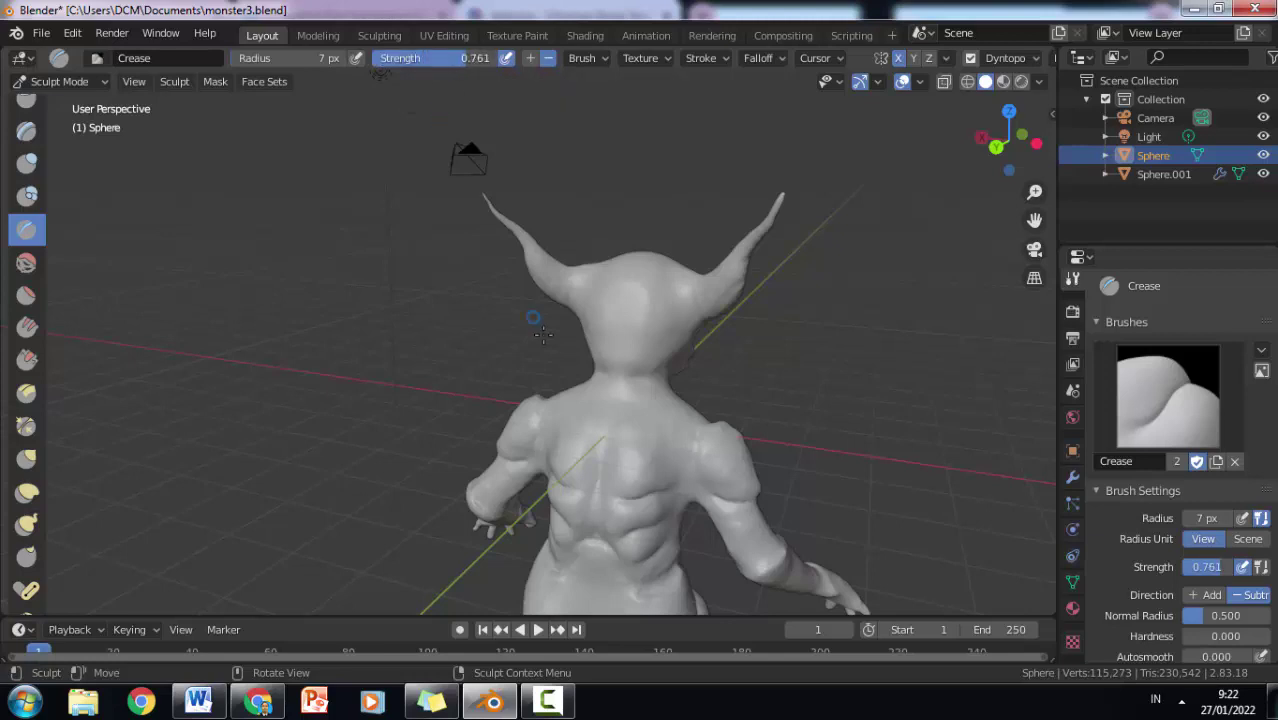
scroll(661, 132, "up", 5)
left_click_drag(638, 196, 626, 254)
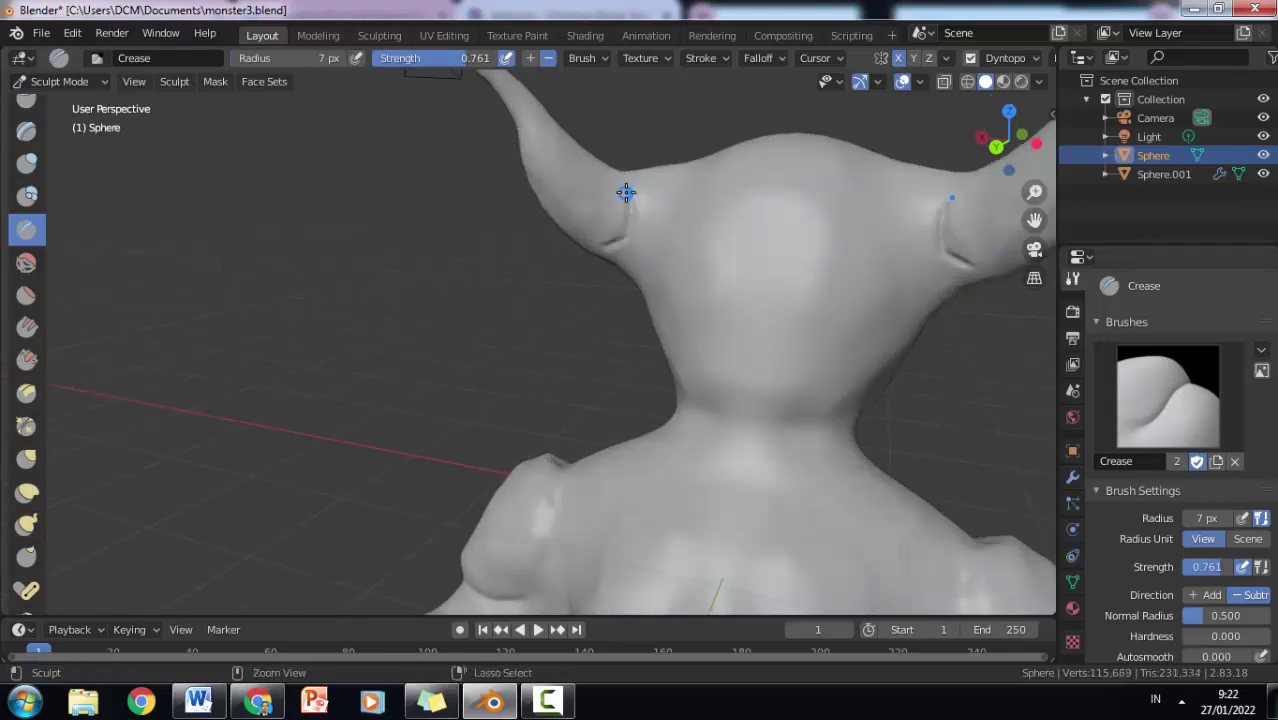
mouse_move(661, 194)
left_mouse_down()
mouse_move(625, 278)
mouse_move(649, 187)
left_mouse_up()
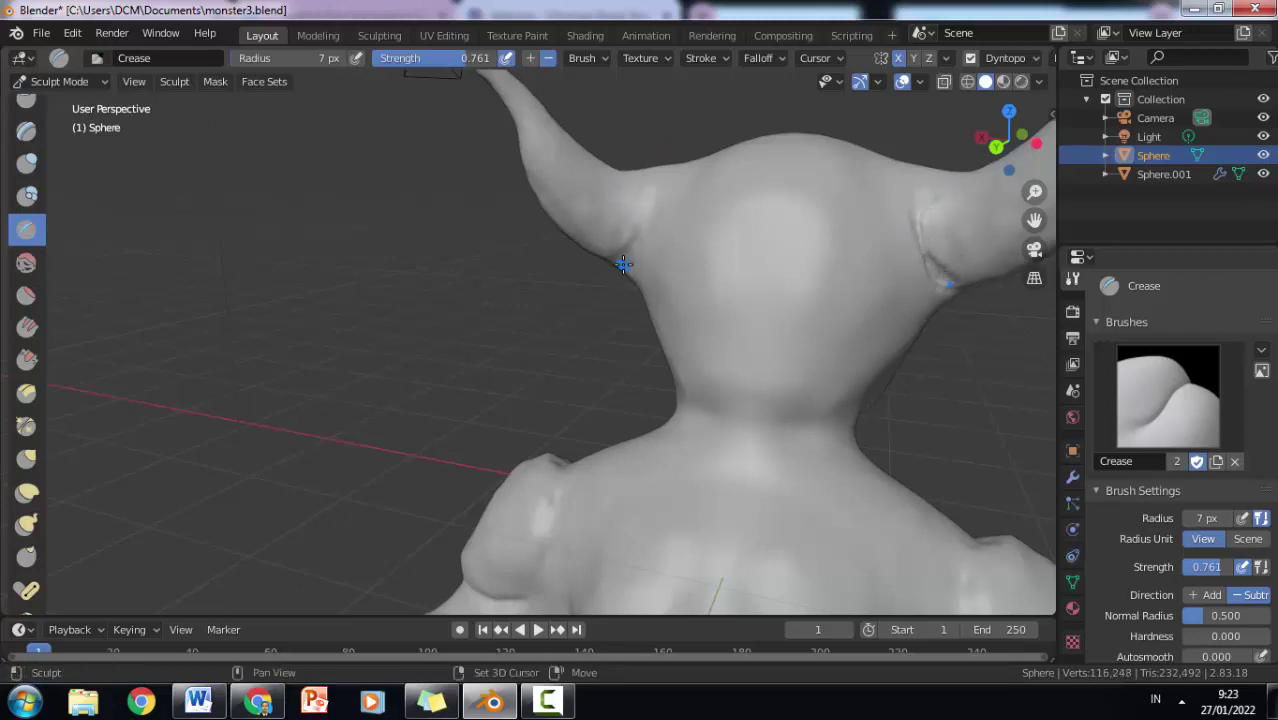
left_click_drag(640, 242, 625, 264)
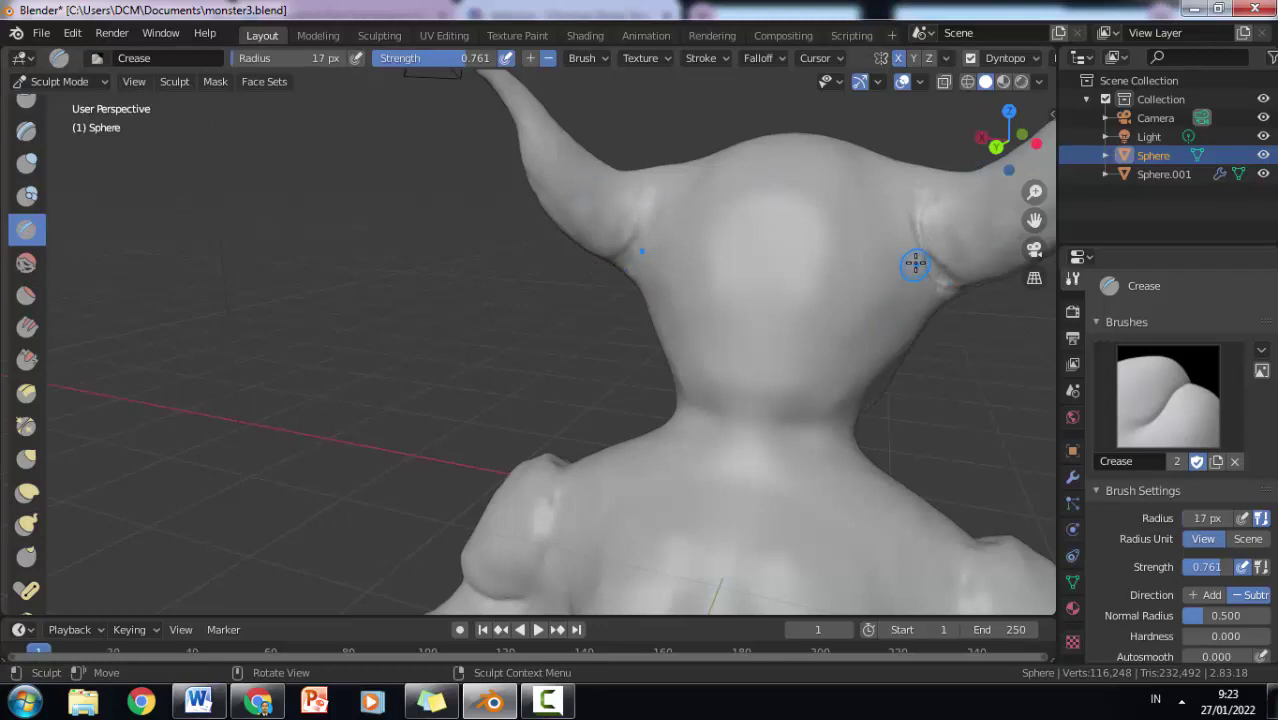
Step: Deepen the creases at the right horn base and around the left horn base
middle_click_drag(915, 263, 855, 257)
mouse_move(855, 257)
left_mouse_down()
mouse_move(805, 257)
mouse_move(890, 240)
left_mouse_up()
mouse_move(805, 257)
left_mouse_down()
mouse_move(950, 167)
mouse_move(785, 248)
mouse_move(922, 205)
left_mouse_up()
mouse_move(860, 228)
middle_mouse_down()
mouse_move(876, 163)
mouse_move(624, 251)
mouse_move(631, 214)
middle_mouse_up()
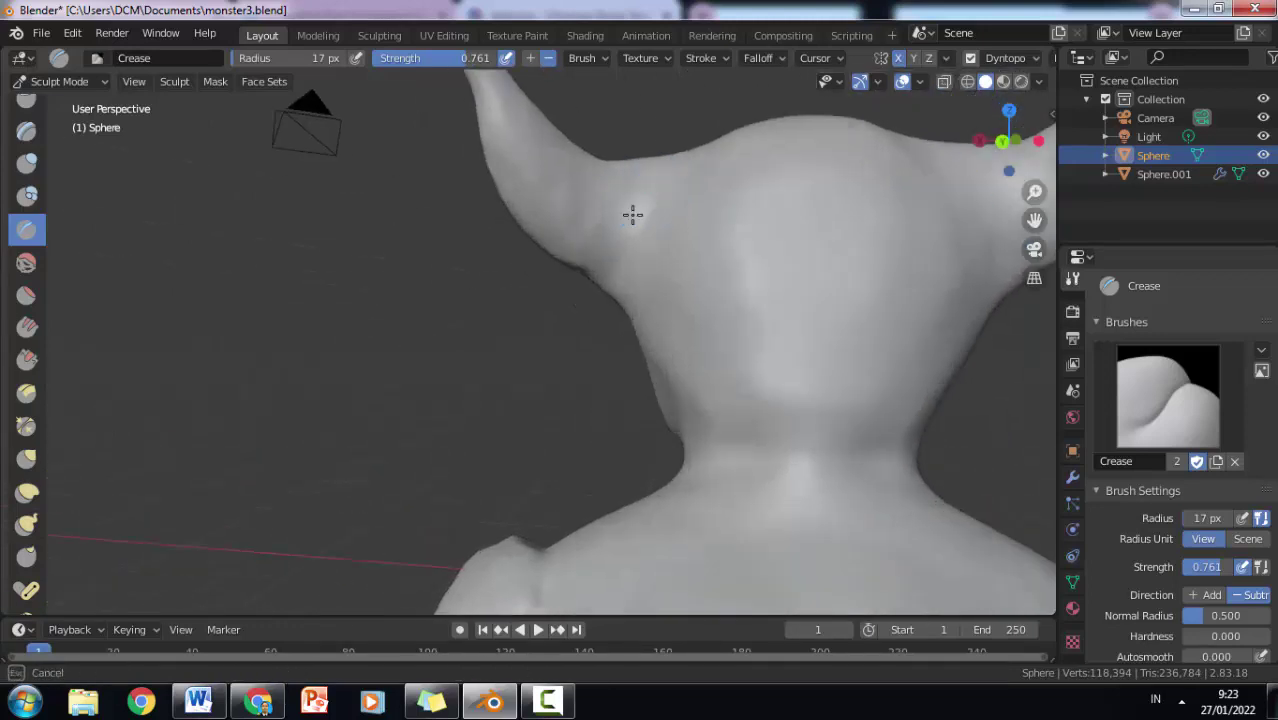
left_click_drag(612, 260, 660, 155)
mouse_move(623, 263)
left_mouse_down()
mouse_move(599, 263)
mouse_move(653, 194)
mouse_move(596, 258)
left_mouse_up()
mouse_move(596, 258)
middle_mouse_down()
mouse_move(588, 281)
mouse_move(535, 245)
middle_mouse_up()
mouse_move(535, 245)
left_mouse_down()
mouse_move(486, 293)
mouse_move(542, 209)
left_mouse_up()
mouse_move(542, 209)
middle_mouse_down()
mouse_move(408, 263)
mouse_move(414, 354)
middle_mouse_up()
scroll(414, 354, "up", 6)
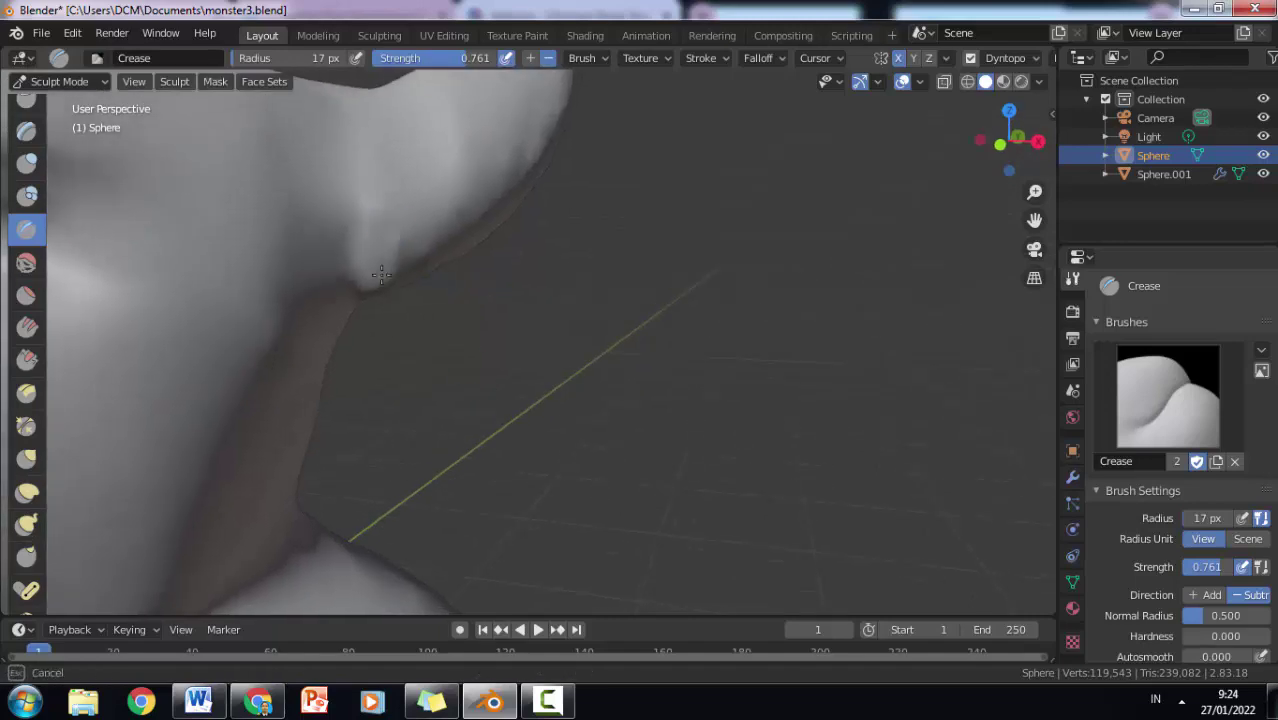
scroll(379, 231, "down", 5)
Step: Carve a deep crease along the left horn's lower edge, redoing one stroke
mouse_move(379, 231)
middle_mouse_down()
mouse_move(653, 394)
mouse_move(484, 284)
middle_mouse_up()
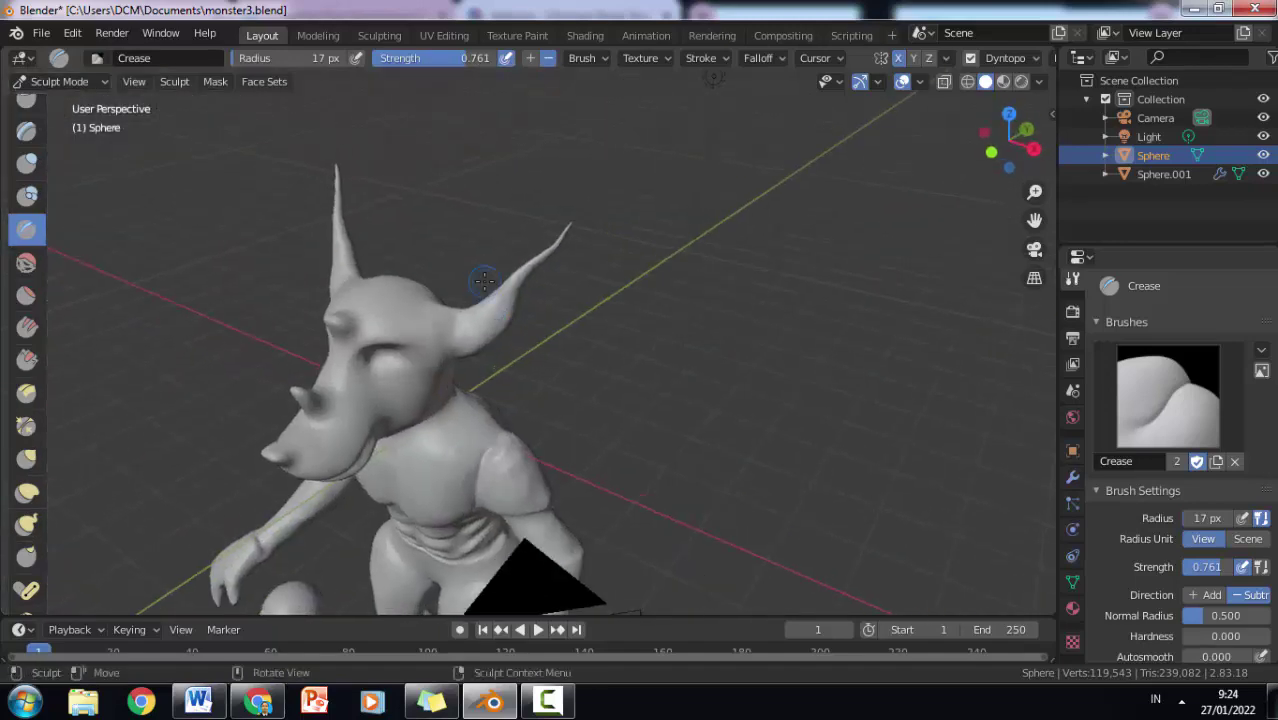
scroll(484, 284, "up", 5)
left_click_drag(355, 338, 400, 250)
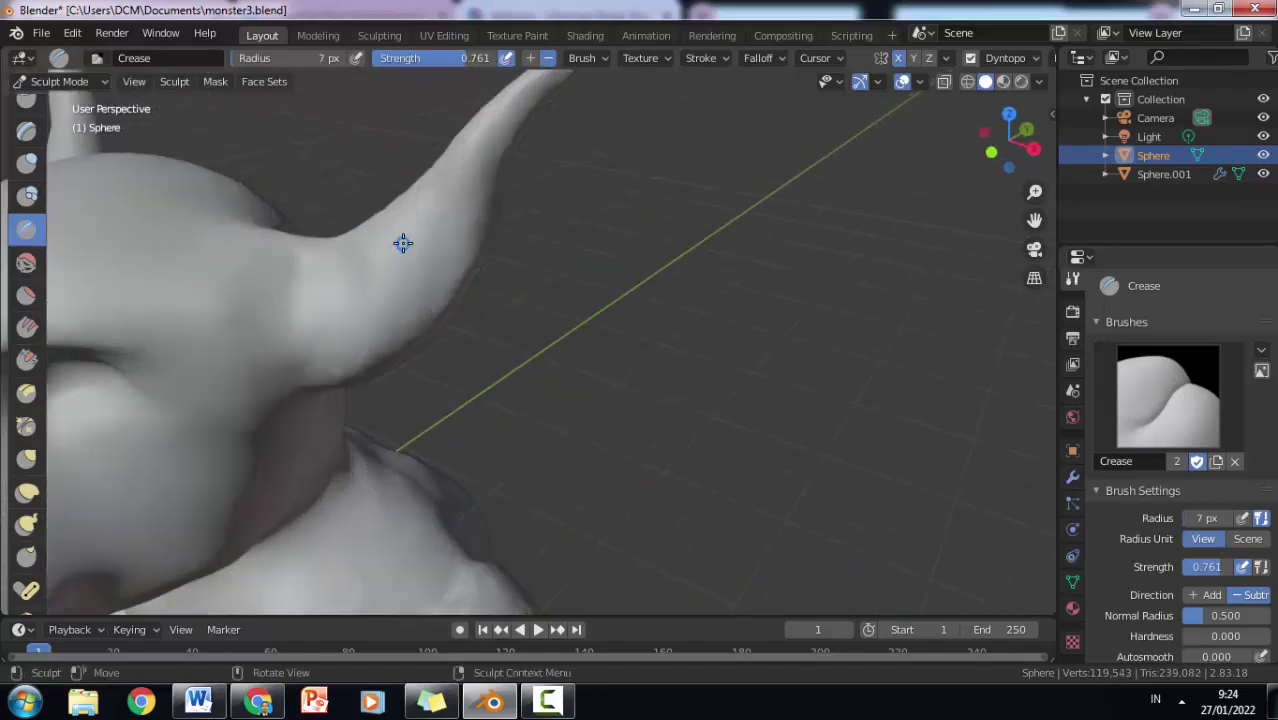
mouse_move(314, 366)
left_mouse_down()
mouse_move(420, 188)
mouse_move(354, 337)
mouse_move(470, 229)
left_mouse_up()
right_click(283, 300)
key("ctrl+z")
key("ctrl+z")
key("ctrl+z")
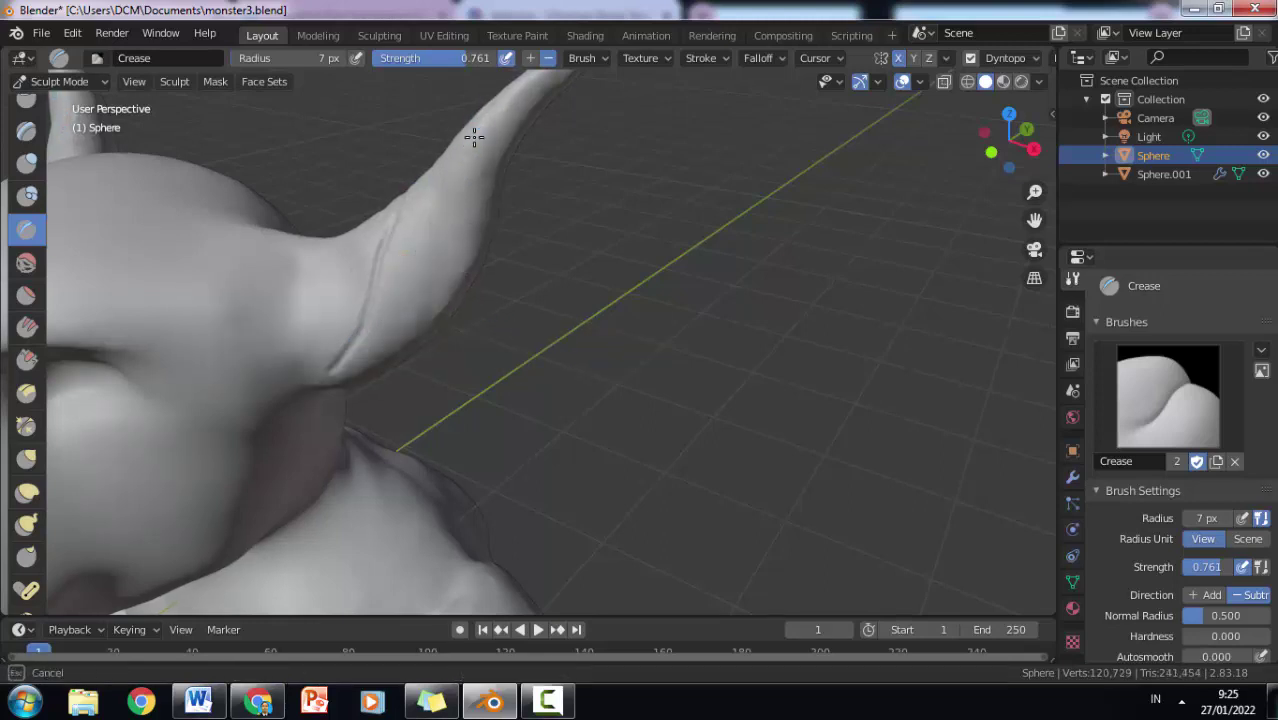
left_click_drag(434, 297, 371, 356)
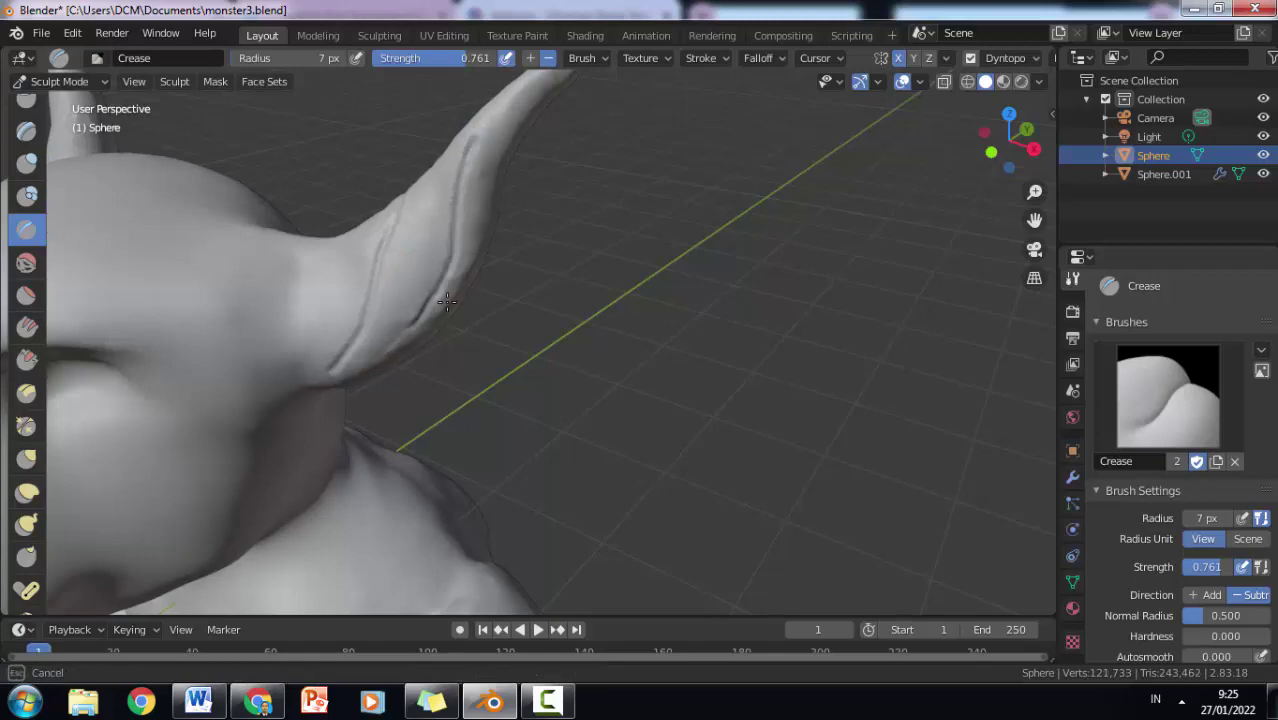
mouse_move(465, 208)
middle_mouse_down()
mouse_move(517, 323)
mouse_move(543, 289)
middle_mouse_up()
scroll(517, 323, "down", 5)
scroll(540, 204, "up", 4)
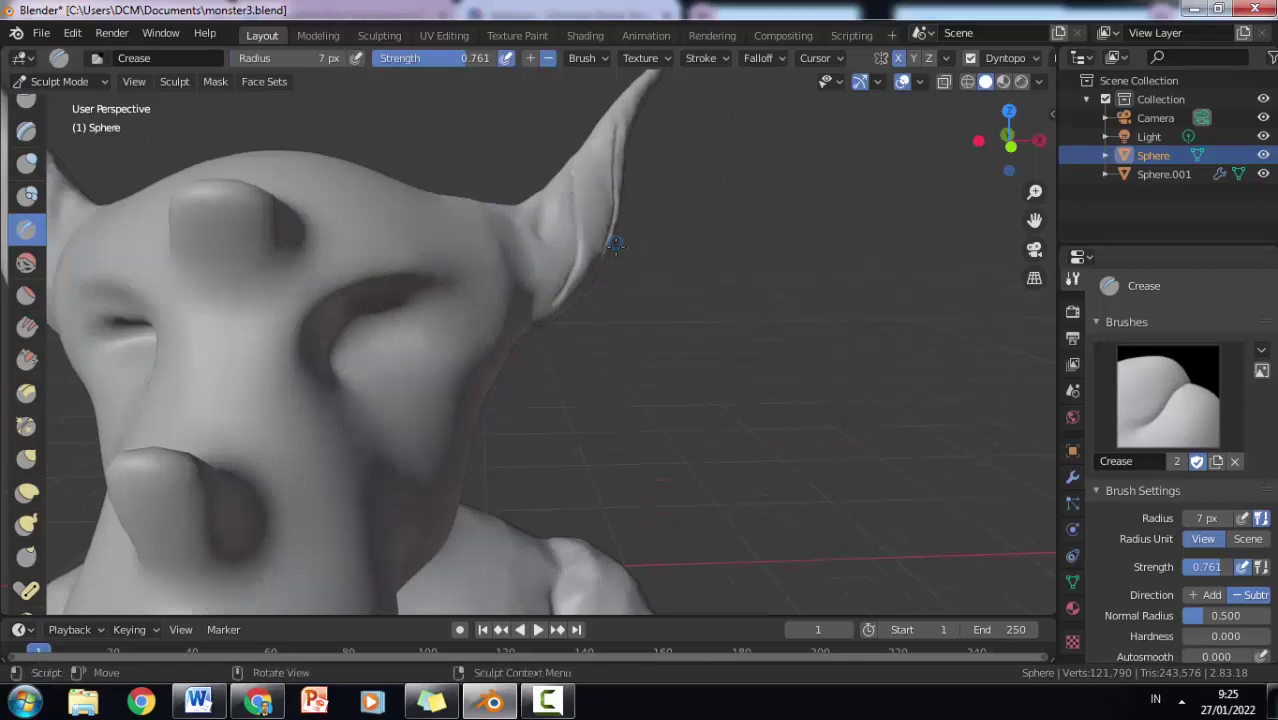
left_click_drag(604, 190, 613, 148)
scroll(613, 148, "down", 4)
mouse_move(613, 148)
middle_mouse_down()
mouse_move(600, 250)
mouse_move(602, 234)
middle_mouse_up()
scroll(602, 234, "up", 4)
Step: Enlarge the crease radius to 17 px and carve creases below the horn
key("f")
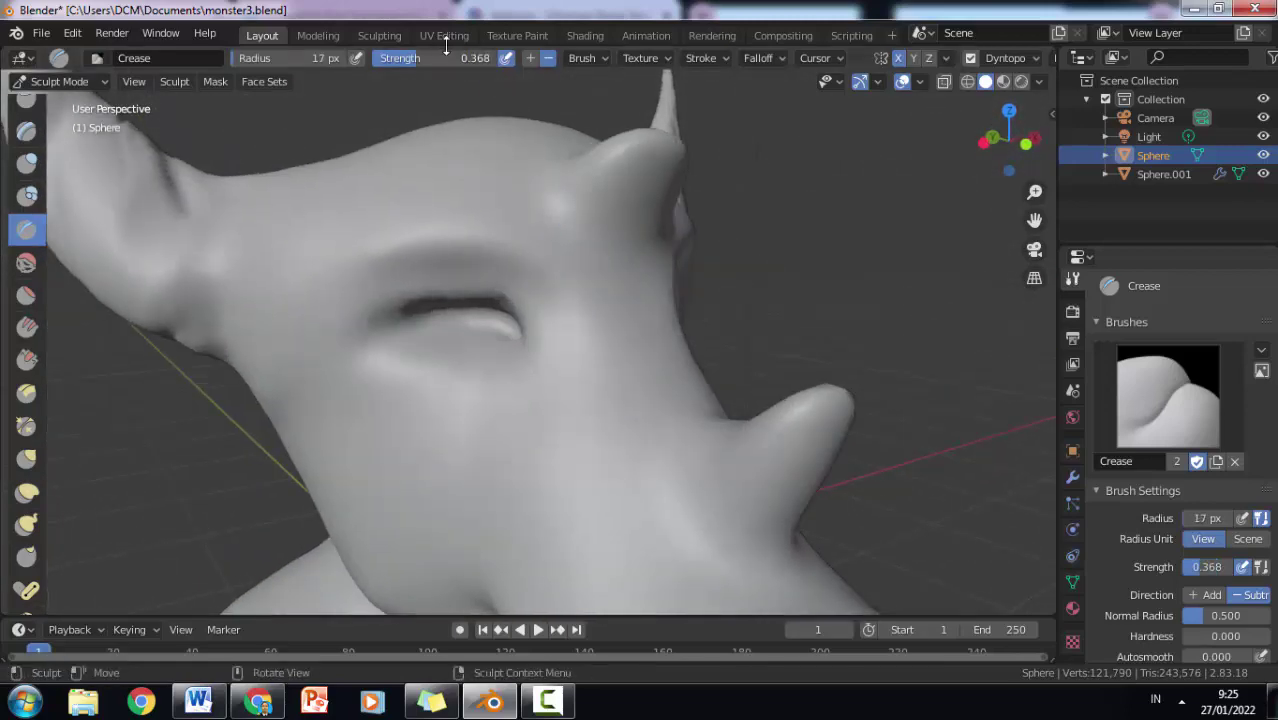
mouse_move(723, 432)
left_mouse_down()
mouse_move(736, 505)
mouse_move(713, 428)
mouse_move(735, 517)
mouse_move(688, 459)
mouse_move(688, 480)
left_mouse_up()
left_click_drag(792, 541, 842, 481)
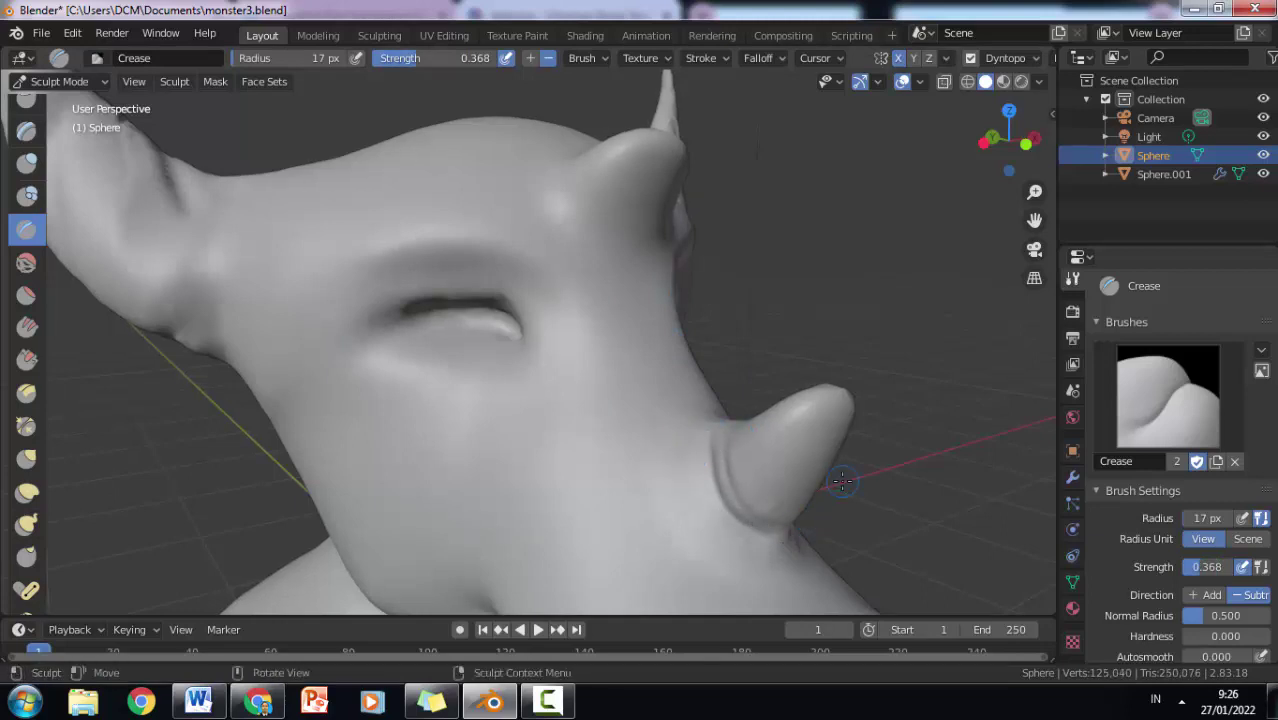
middle_click_drag(842, 481, 222, 447)
Step: Crease around the base of the nose horn and the forehead bump
mouse_move(222, 447)
left_mouse_down()
mouse_move(244, 486)
mouse_move(208, 428)
left_mouse_up()
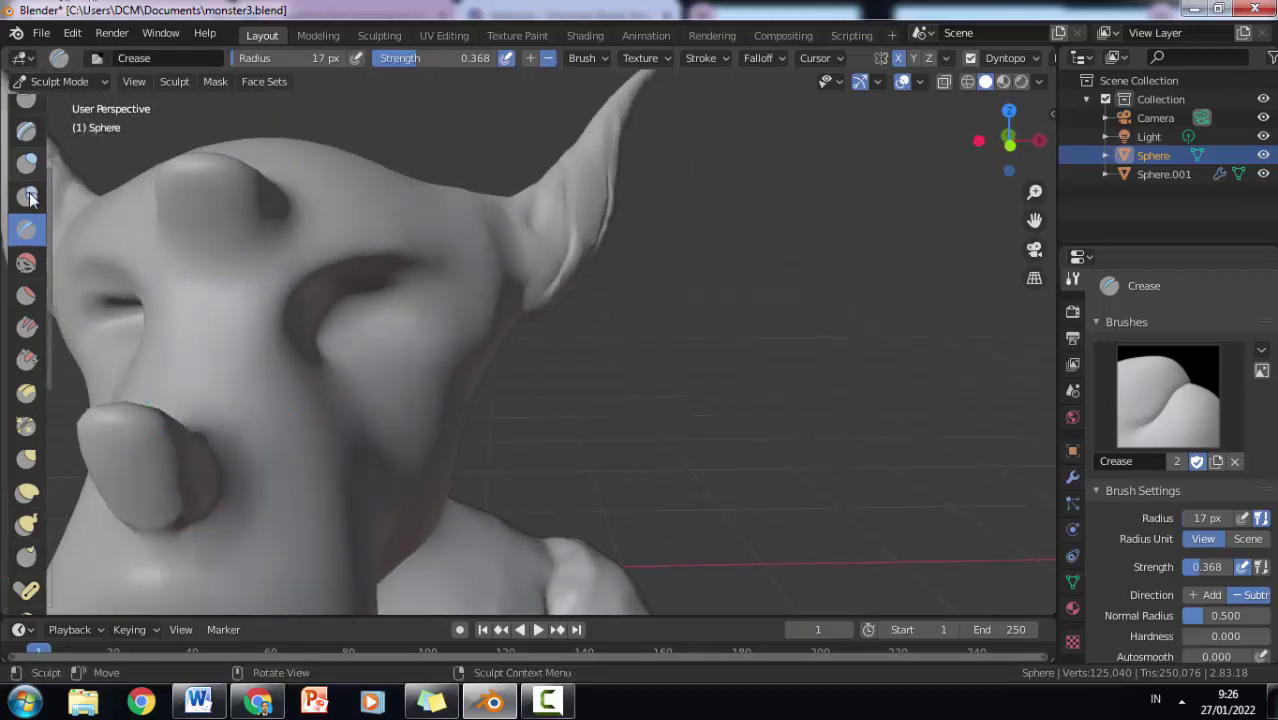
mouse_move(150, 225)
left_mouse_down()
mouse_move(270, 258)
mouse_move(255, 262)
left_mouse_up()
mouse_move(157, 220)
left_mouse_down()
mouse_move(281, 229)
mouse_move(151, 245)
mouse_move(214, 265)
left_mouse_up()
mouse_move(285, 379)
middle_mouse_down()
mouse_move(712, 404)
mouse_move(688, 186)
middle_mouse_up()
Step: Outline the bases of the lower horn and the tall horn with creases
left_click_drag(688, 186, 701, 241)
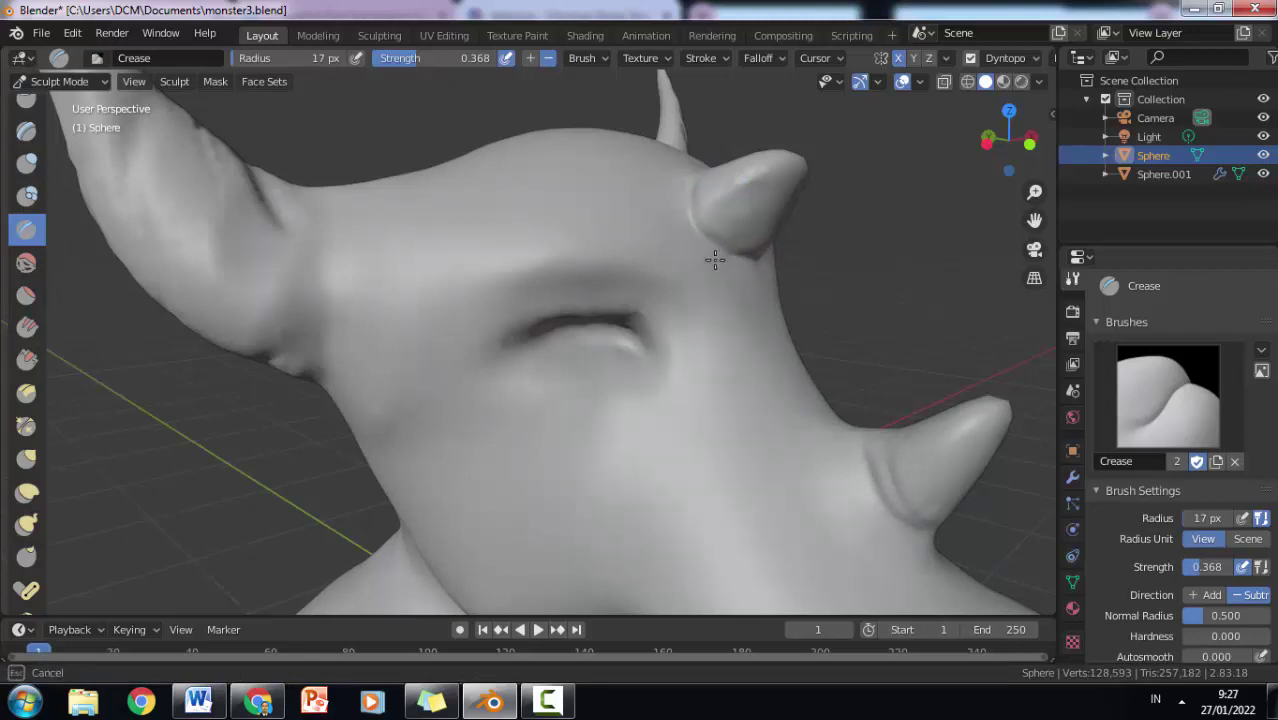
left_click_drag(763, 260, 766, 264)
left_click_drag(889, 465, 896, 488)
left_click_drag(921, 437, 924, 466)
middle_click_drag(924, 466, 428, 477)
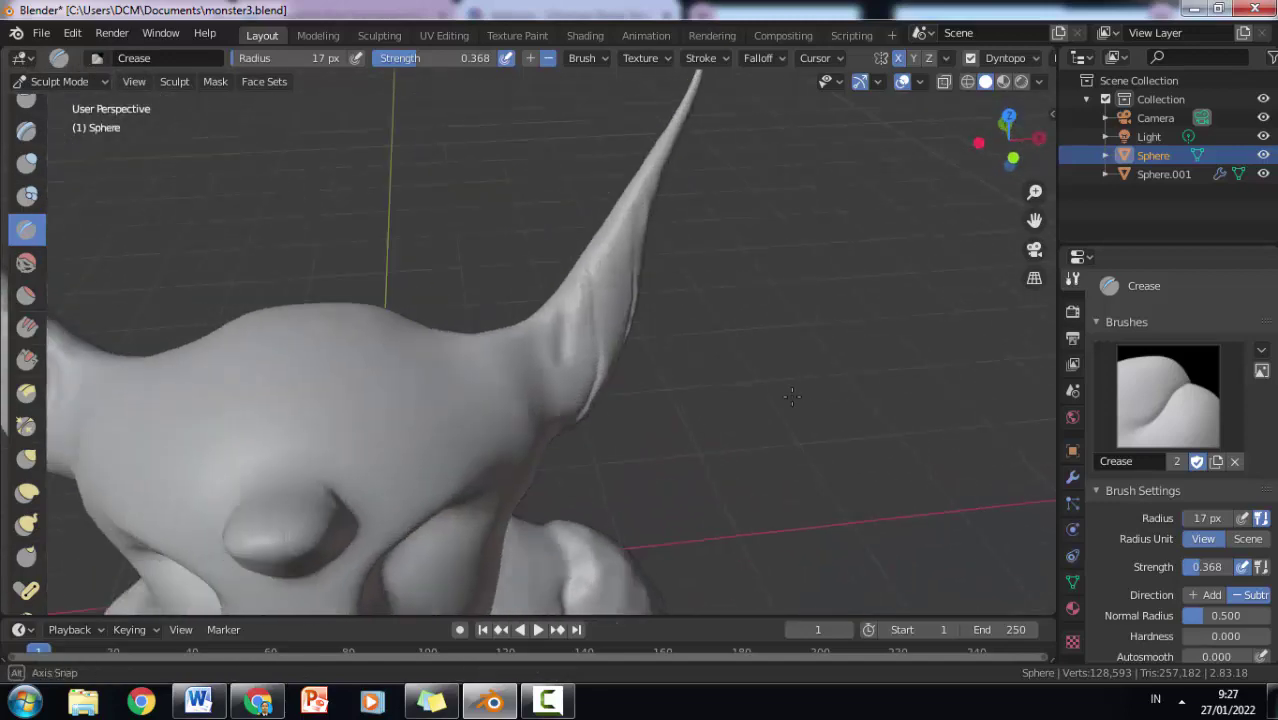
mouse_move(421, 481)
left_mouse_down()
mouse_move(419, 461)
mouse_move(471, 463)
mouse_move(454, 446)
mouse_move(399, 474)
left_mouse_up()
middle_click_drag(399, 474, 812, 455)
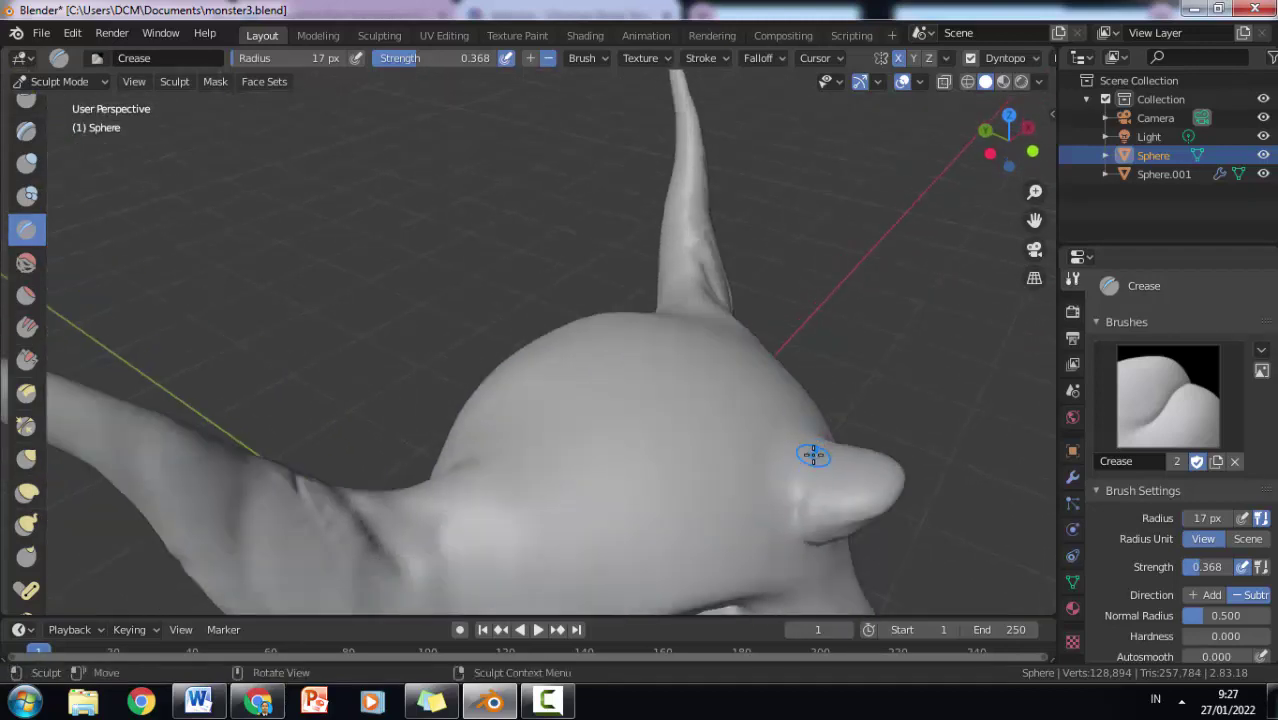
mouse_move(796, 499)
left_mouse_down()
mouse_move(807, 451)
mouse_move(768, 464)
mouse_move(802, 491)
mouse_move(813, 452)
left_mouse_up()
middle_click_drag(813, 452, 460, 200)
Step: Crease the snout and along the nose, deepening the line near the mouth
scroll(438, 185, "down", 5)
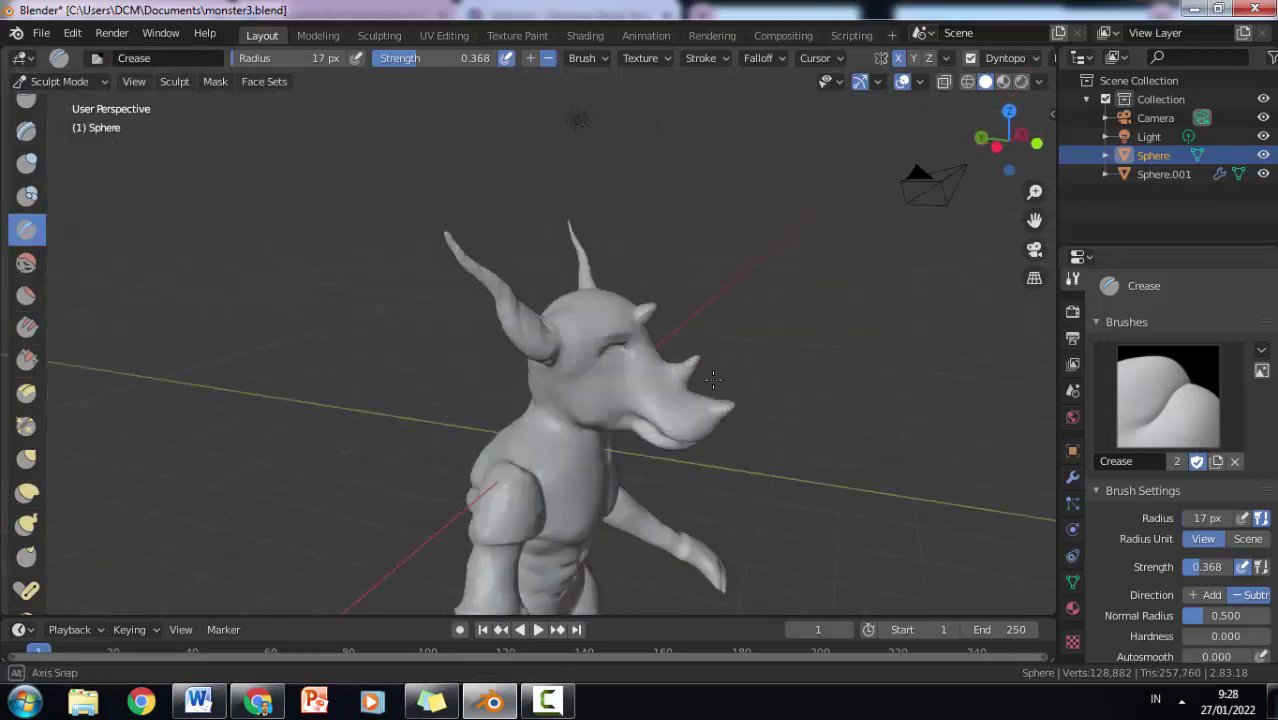
scroll(873, 375, "up", 5)
middle_click_drag(824, 378, 700, 212)
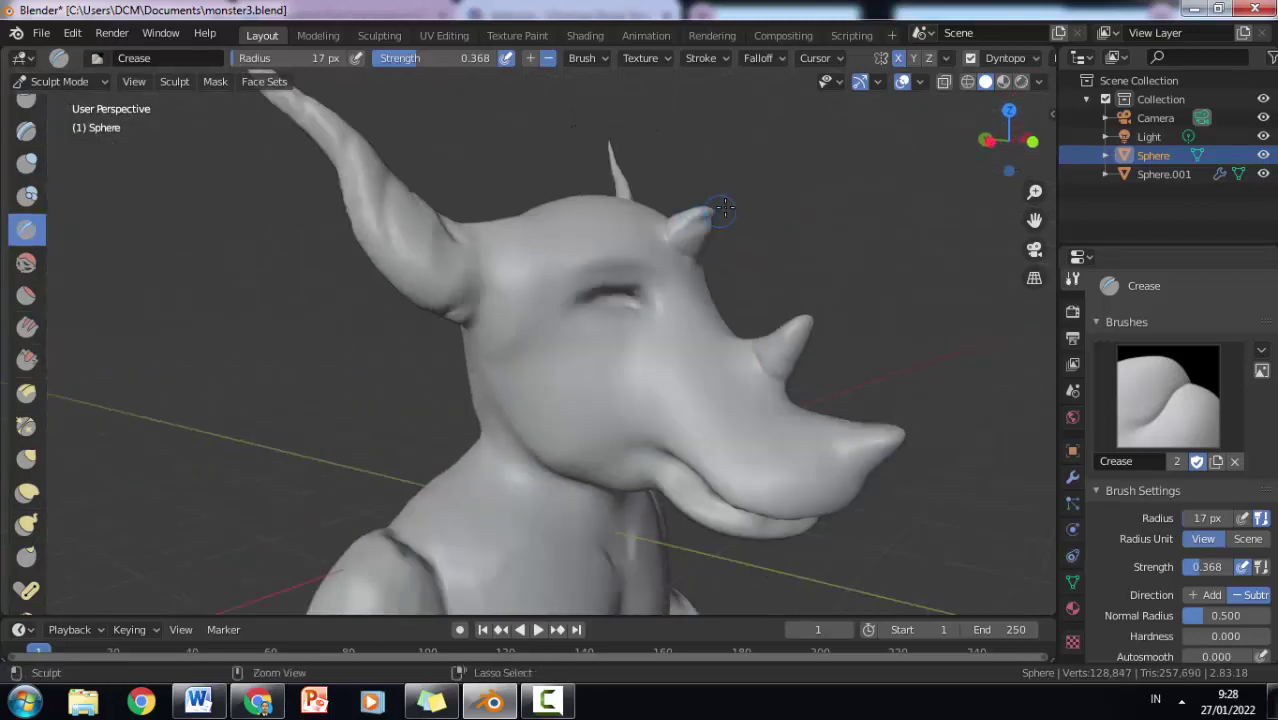
left_click_drag(830, 400, 869, 469)
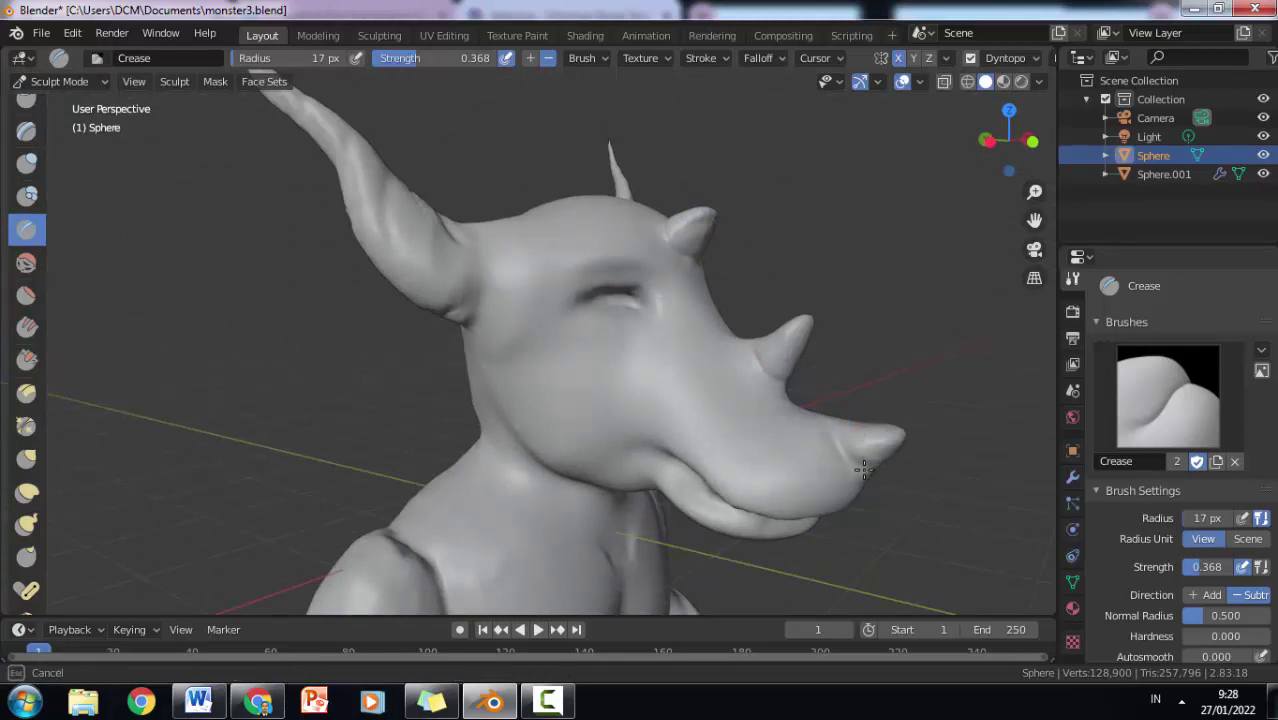
mouse_move(830, 449)
middle_mouse_down()
mouse_move(973, 443)
mouse_move(262, 422)
middle_mouse_up()
left_click_drag(262, 422, 260, 418)
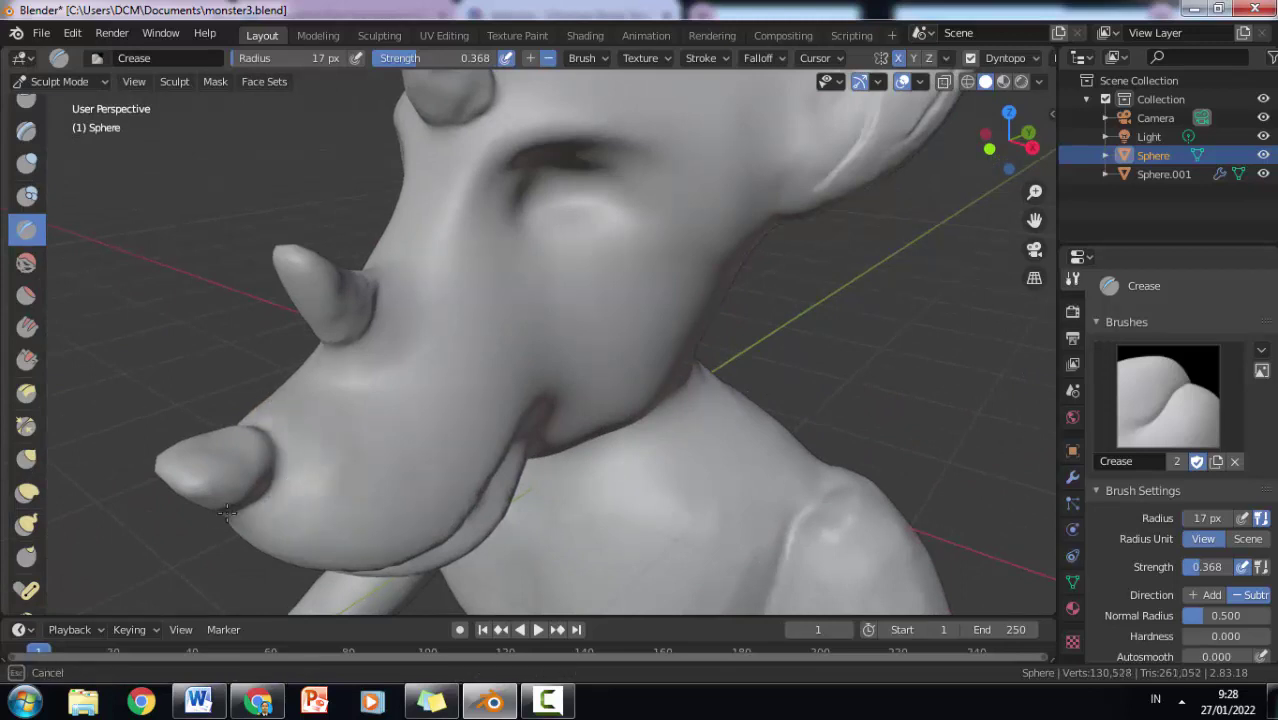
left_click_drag(307, 474, 342, 499)
middle_click_drag(342, 499, 217, 377)
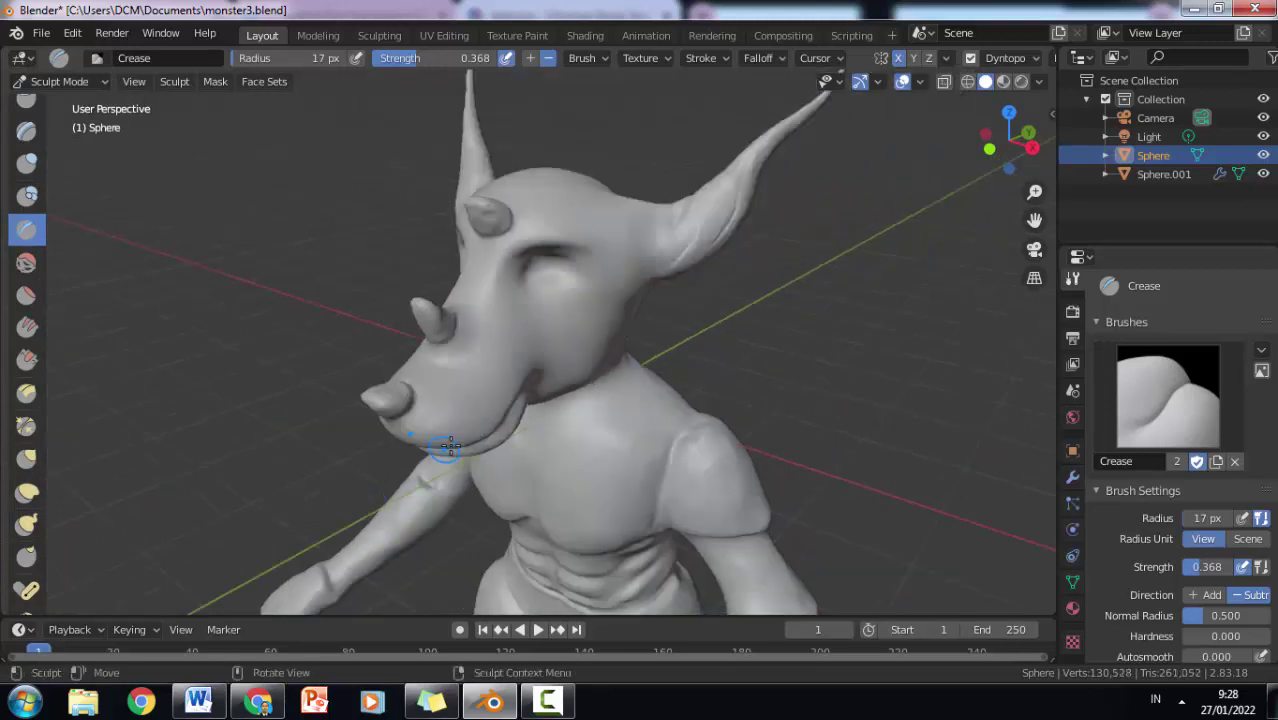
Step: Crease over the top of the nose and deepen the mouth line
middle_click_drag(195, 508, 562, 214)
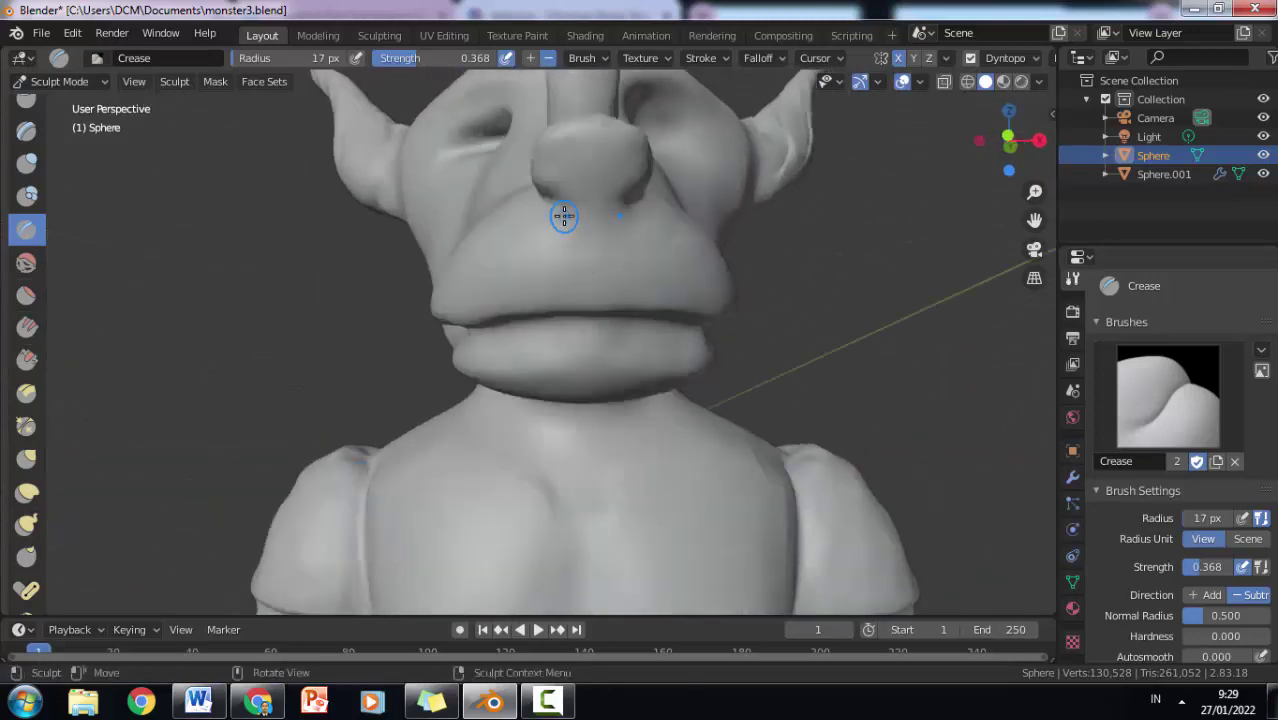
mouse_move(595, 214)
left_mouse_down()
mouse_move(540, 197)
mouse_move(621, 222)
left_mouse_up()
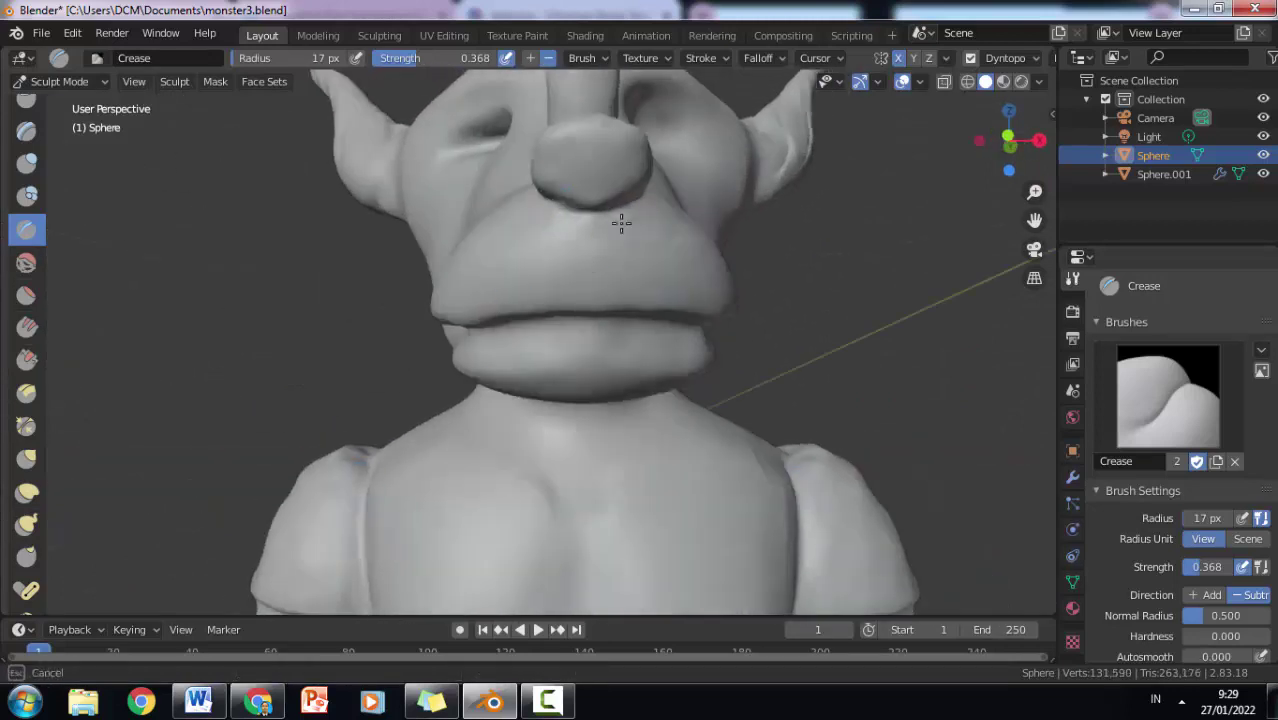
left_click_drag(522, 241, 520, 241)
scroll(520, 241, "down", 3)
middle_click_drag(520, 241, 244, 415)
scroll(244, 415, "up", 3)
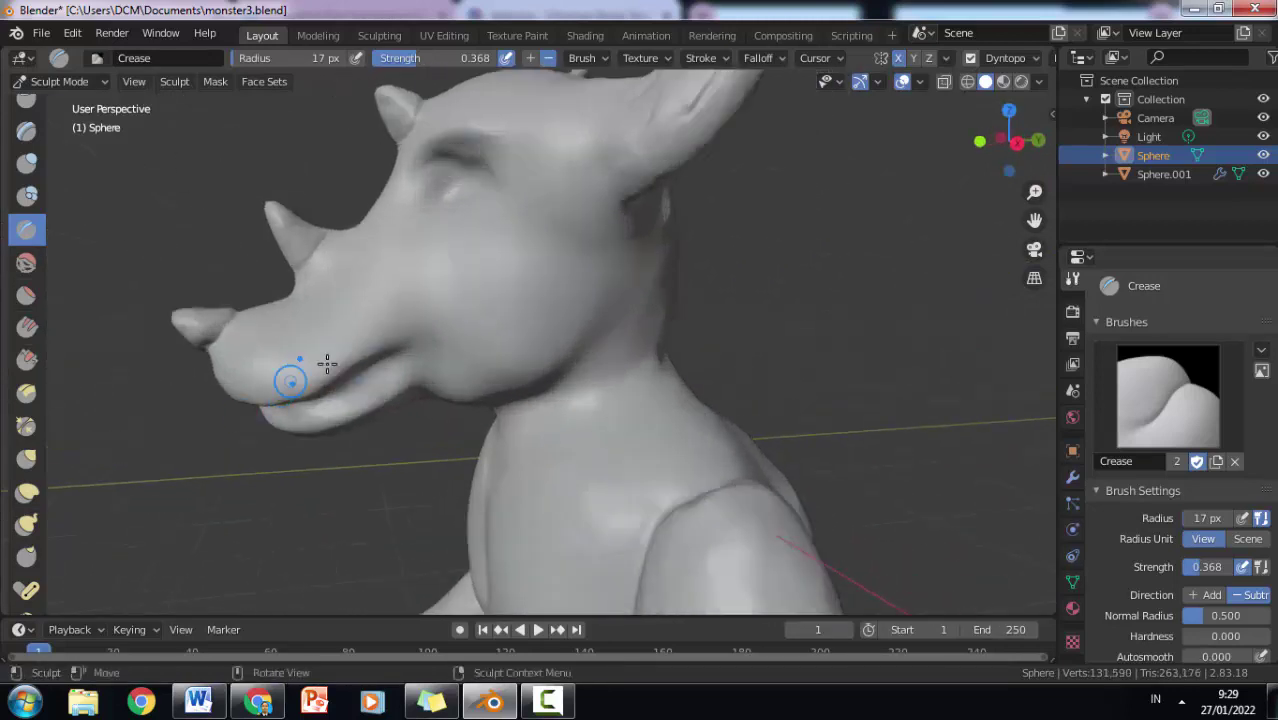
mouse_move(327, 364)
left_mouse_down()
mouse_move(328, 392)
mouse_move(400, 334)
left_mouse_up()
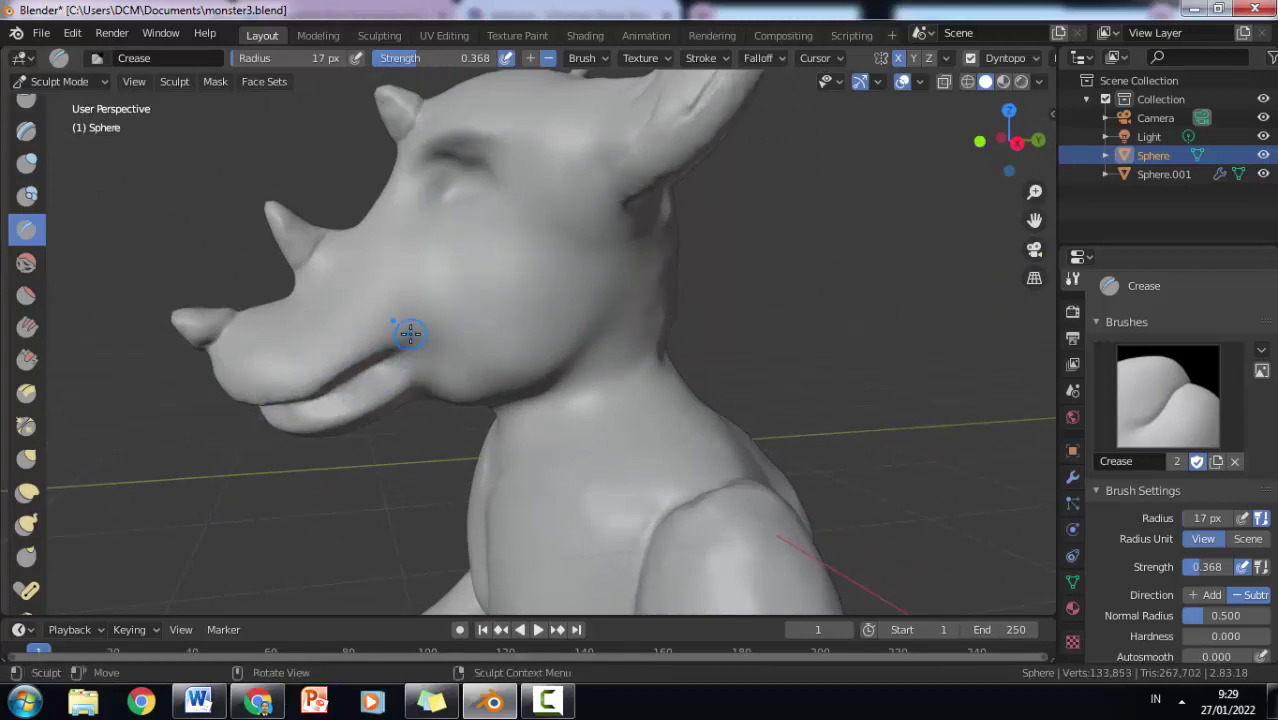
scroll(400, 334, "down", 3)
mouse_move(525, 379)
middle_mouse_down()
mouse_move(671, 489)
mouse_move(544, 316)
middle_mouse_up()
scroll(671, 489, "down", 2)
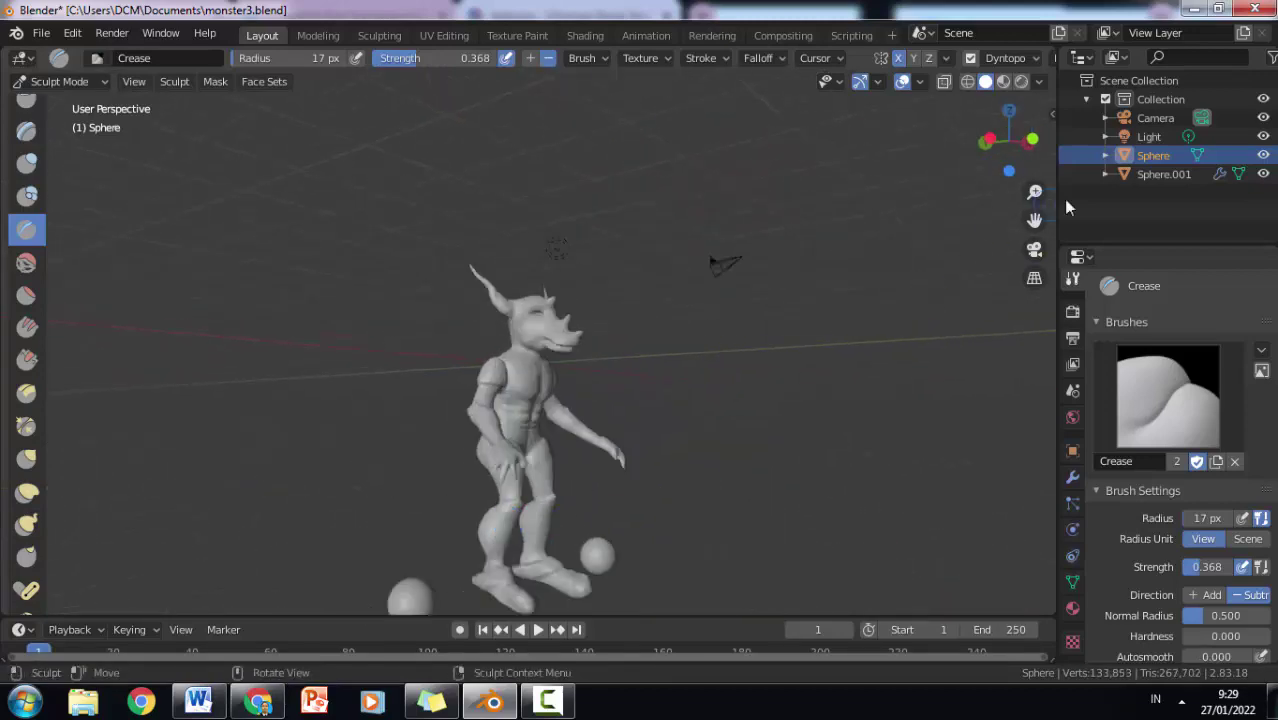
Step: Switch from Elastic Deform to the Grab brush and enlarge its radius to about 31 px
scroll(544, 316, "up", 4)
scroll(779, 320, "up", 4)
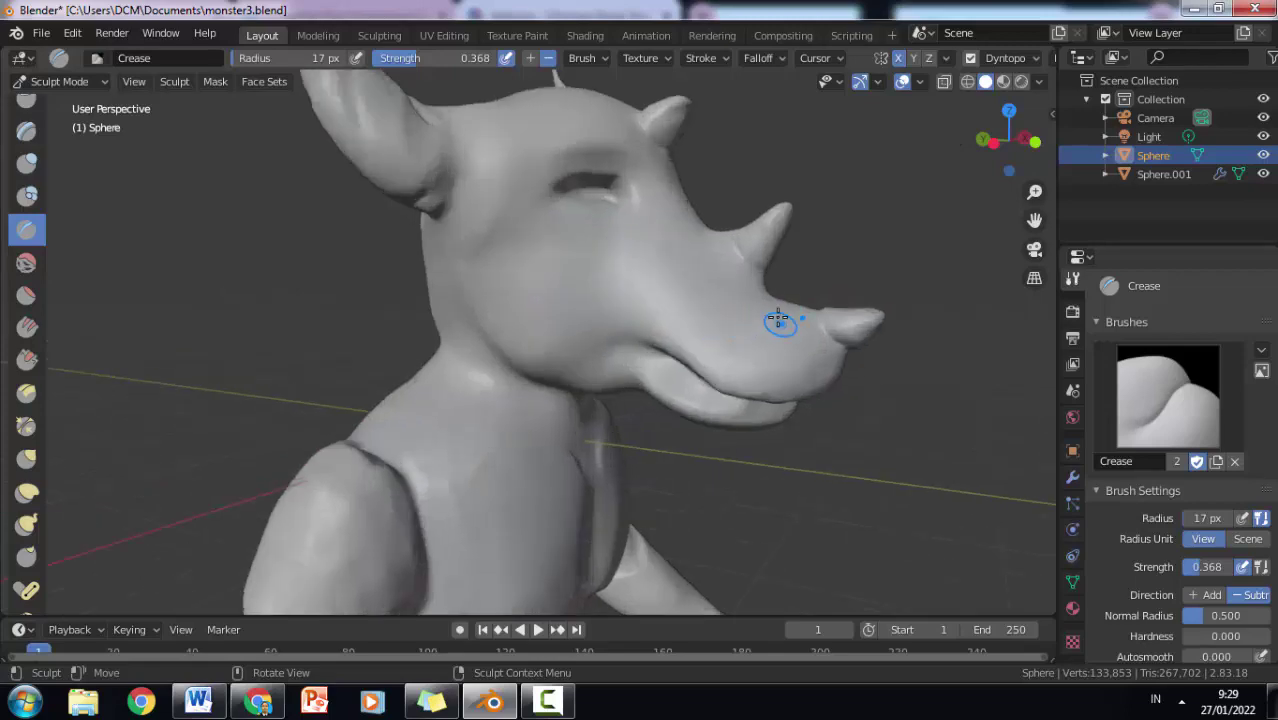
scroll(465, 231, "down", 4)
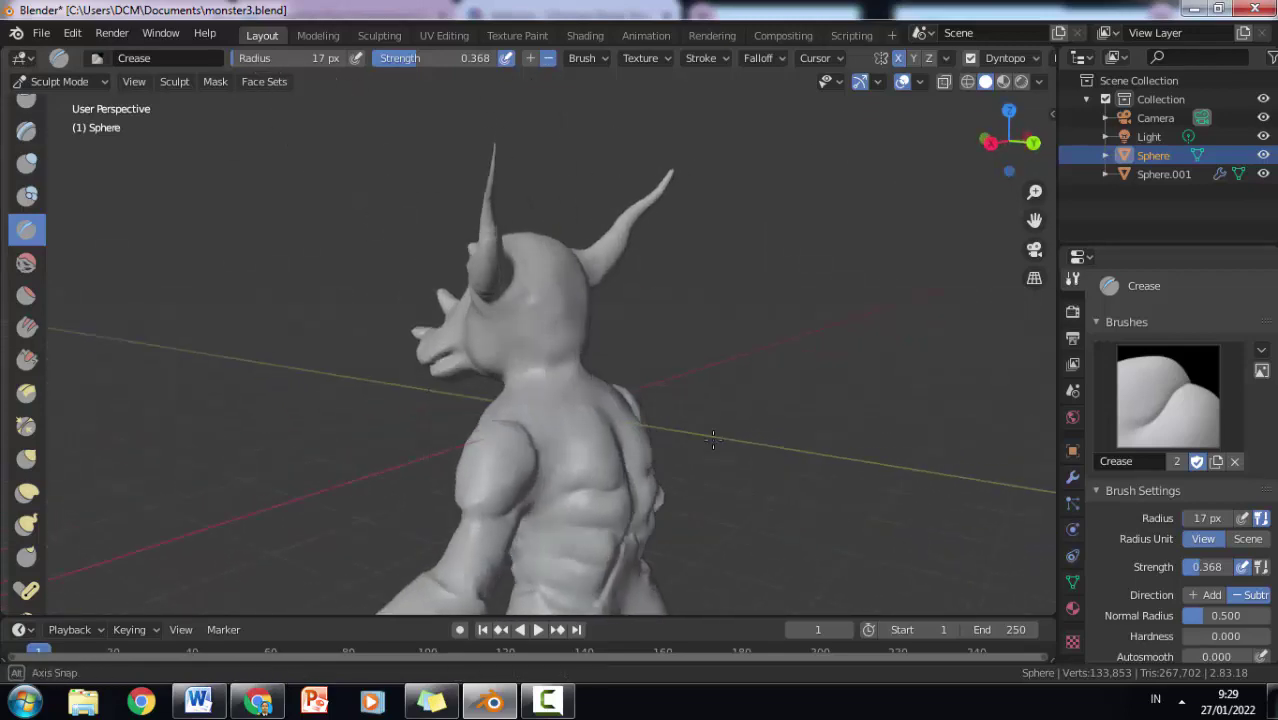
mouse_move(465, 231)
middle_mouse_down()
mouse_move(617, 460)
mouse_move(200, 362)
middle_mouse_up()
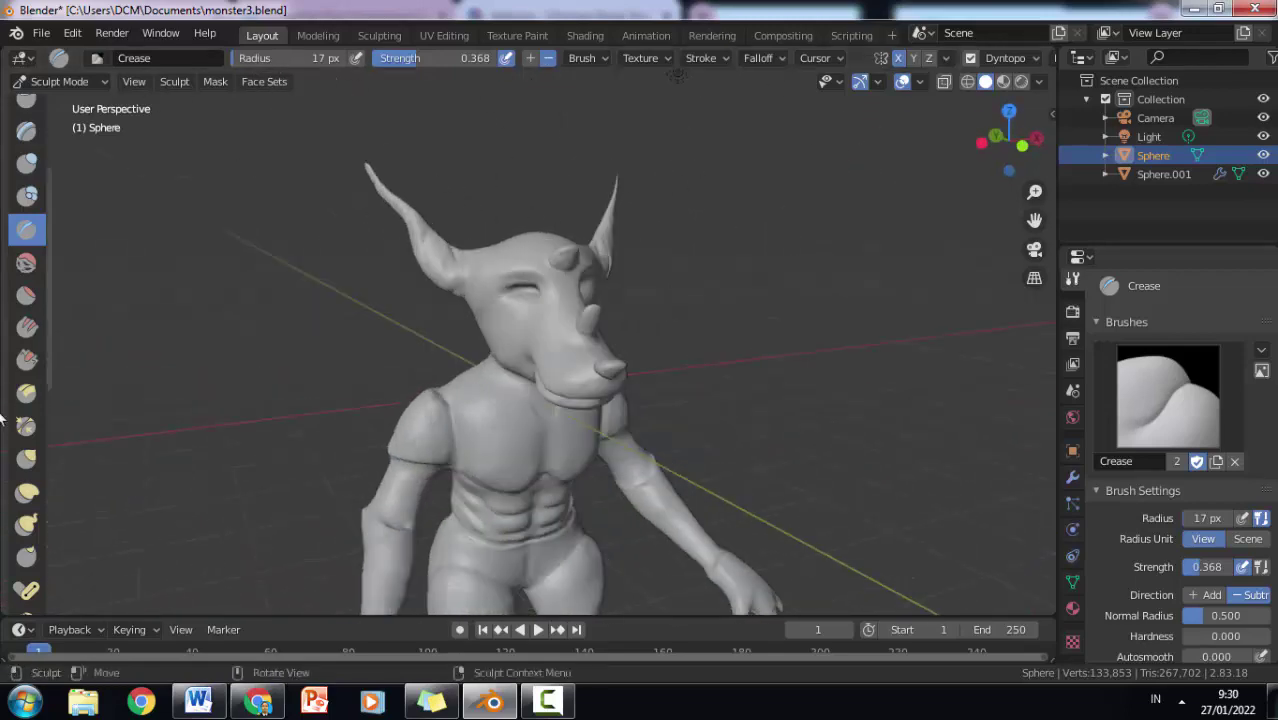
left_click(27, 491)
key("g")
scroll(730, 400, "up", 3)
key("f")
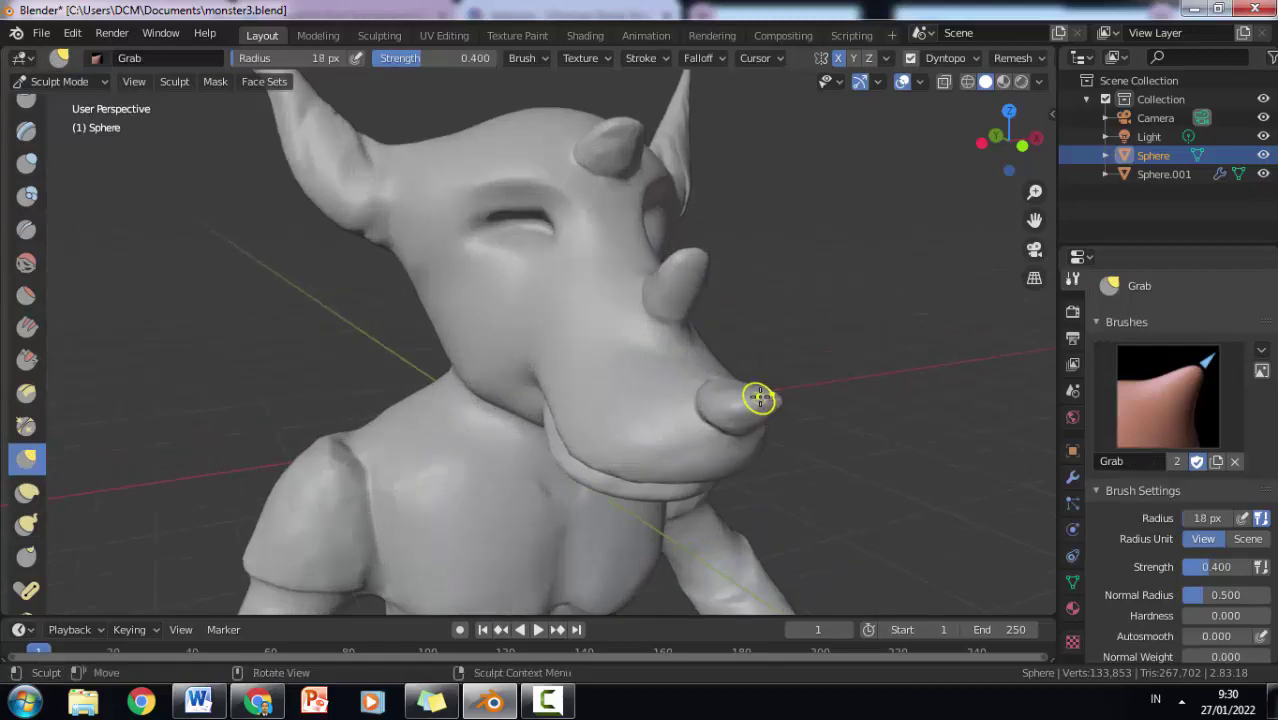
Step: Orbit and zoom to bring the monster's legs and feet into close view
mouse_move(831, 371)
middle_mouse_down()
mouse_move(656, 445)
mouse_move(822, 354)
mouse_move(671, 486)
mouse_move(810, 265)
middle_mouse_up()
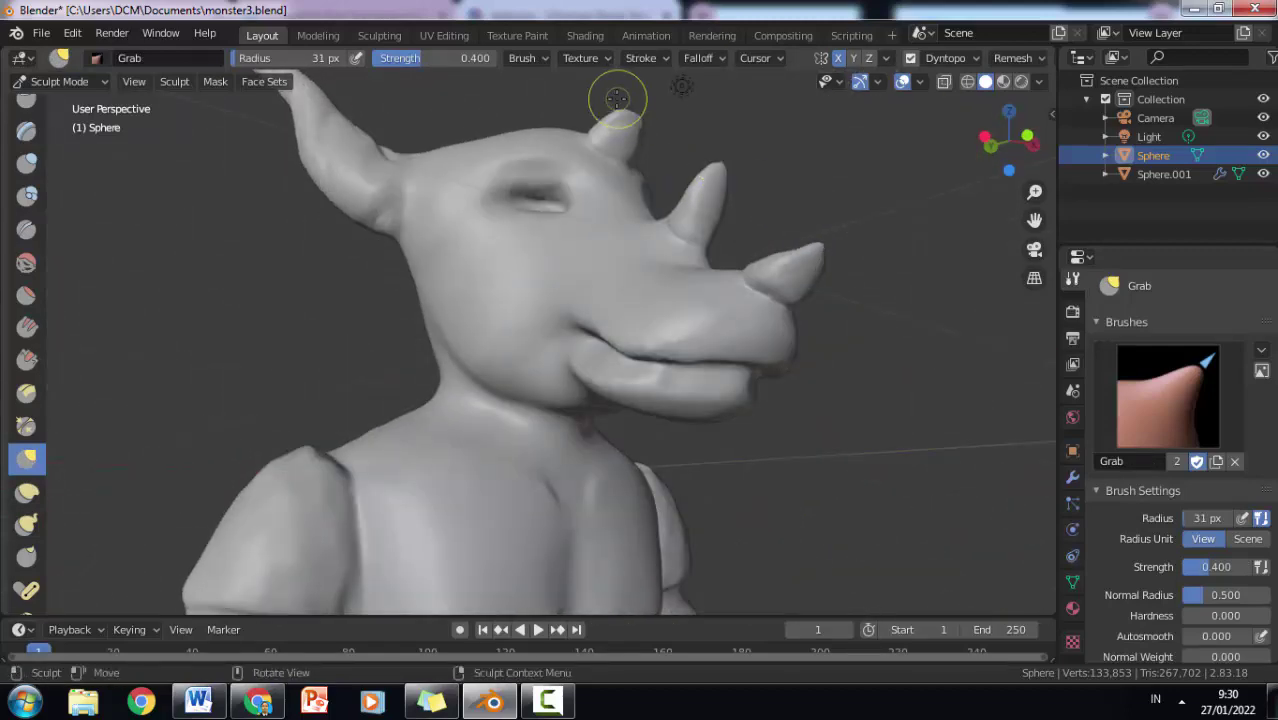
mouse_move(649, 84)
middle_mouse_down()
mouse_move(665, 294)
mouse_move(650, 480)
middle_mouse_up()
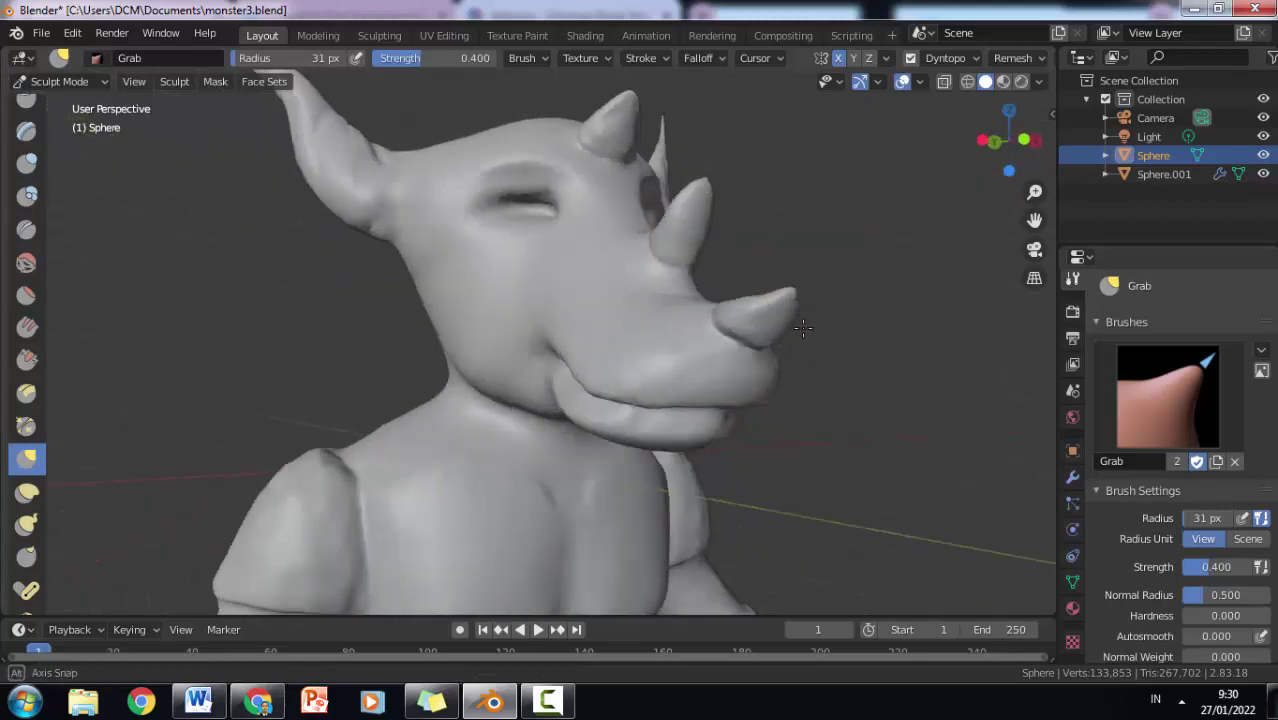
scroll(645, 543, "down", 5)
scroll(620, 552, "down", 2)
scroll(1013, 271, "up", 3)
mouse_move(1013, 271)
middle_mouse_down()
mouse_move(314, 415)
mouse_move(585, 457)
middle_mouse_up()
scroll(378, 433, "up", 4)
Step: Return to the Crease brush and crease the foot around the heel
key("shift+c")
scroll(605, 500, "up", 2)
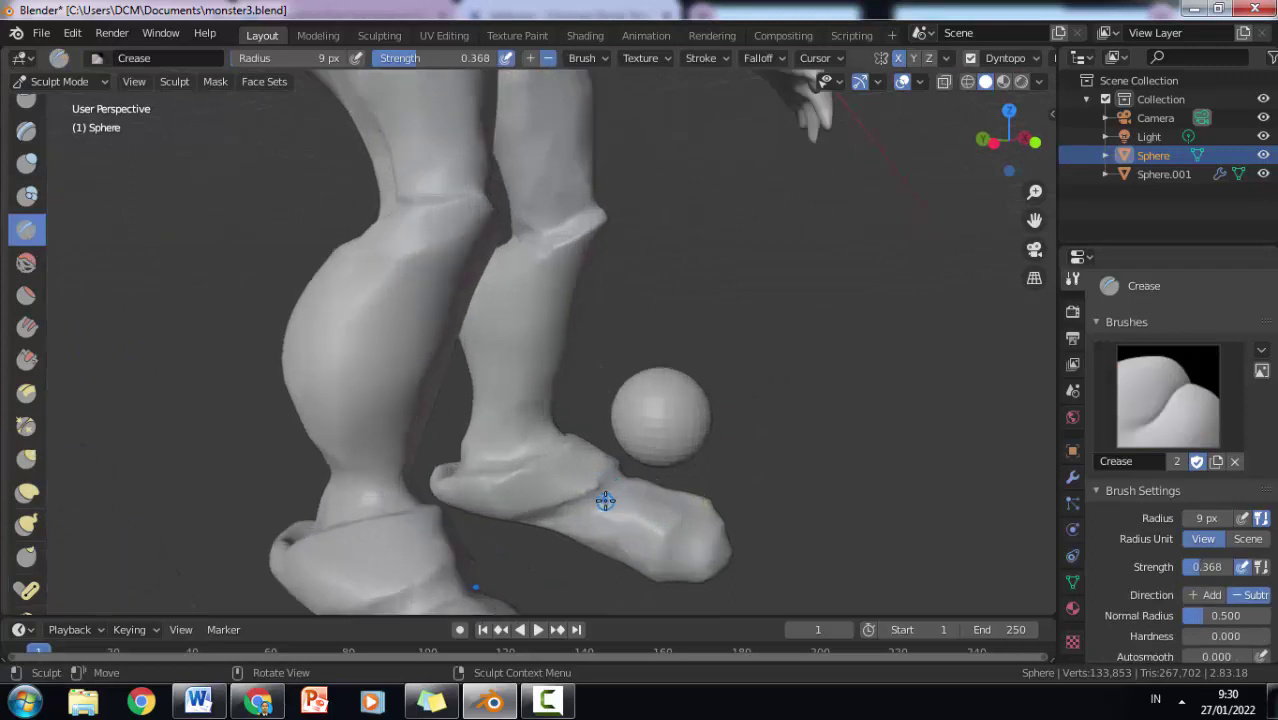
left_click_drag(621, 477, 603, 486)
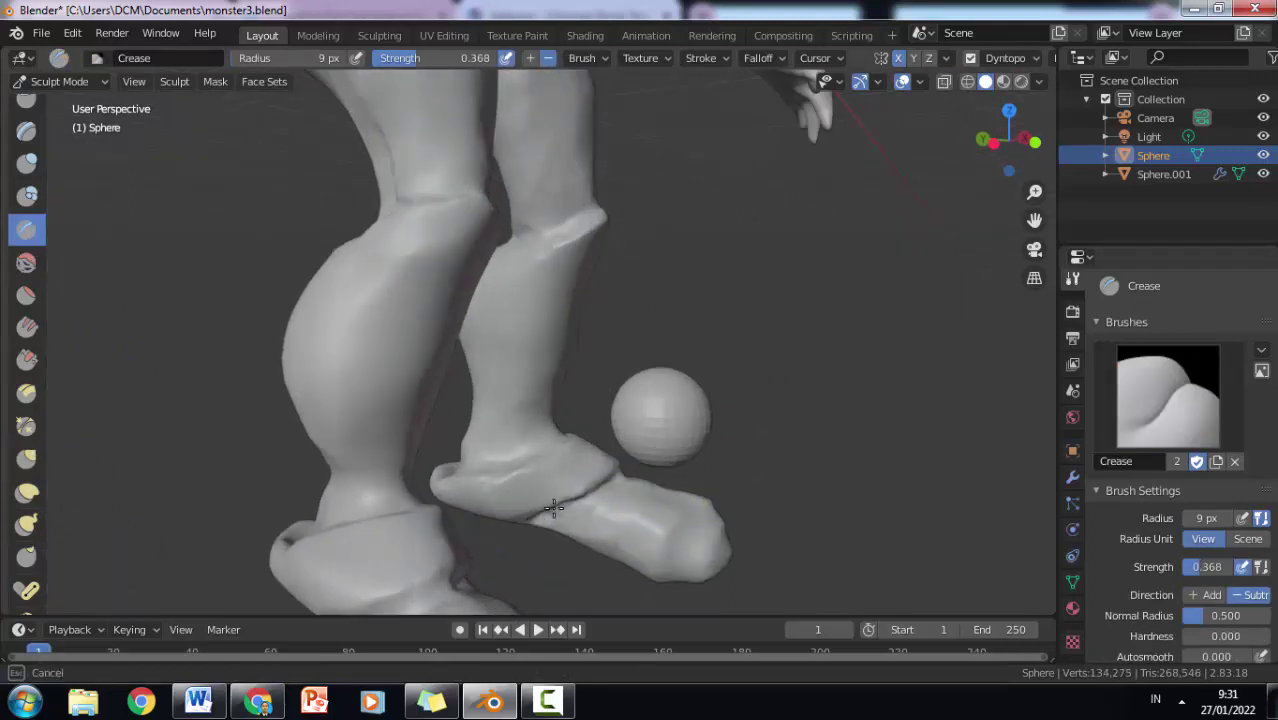
left_click_drag(613, 478, 610, 481)
middle_click_drag(610, 481, 308, 517)
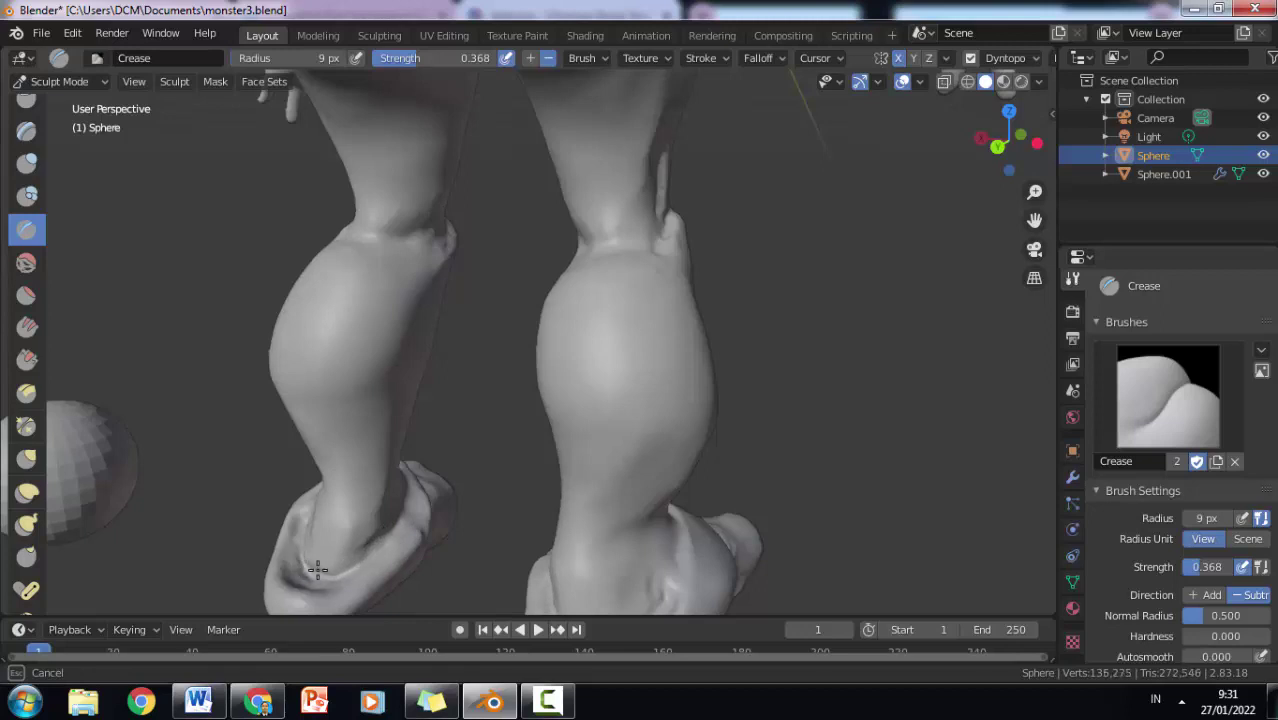
left_click_drag(397, 523, 397, 523)
scroll(397, 523, "down", 2)
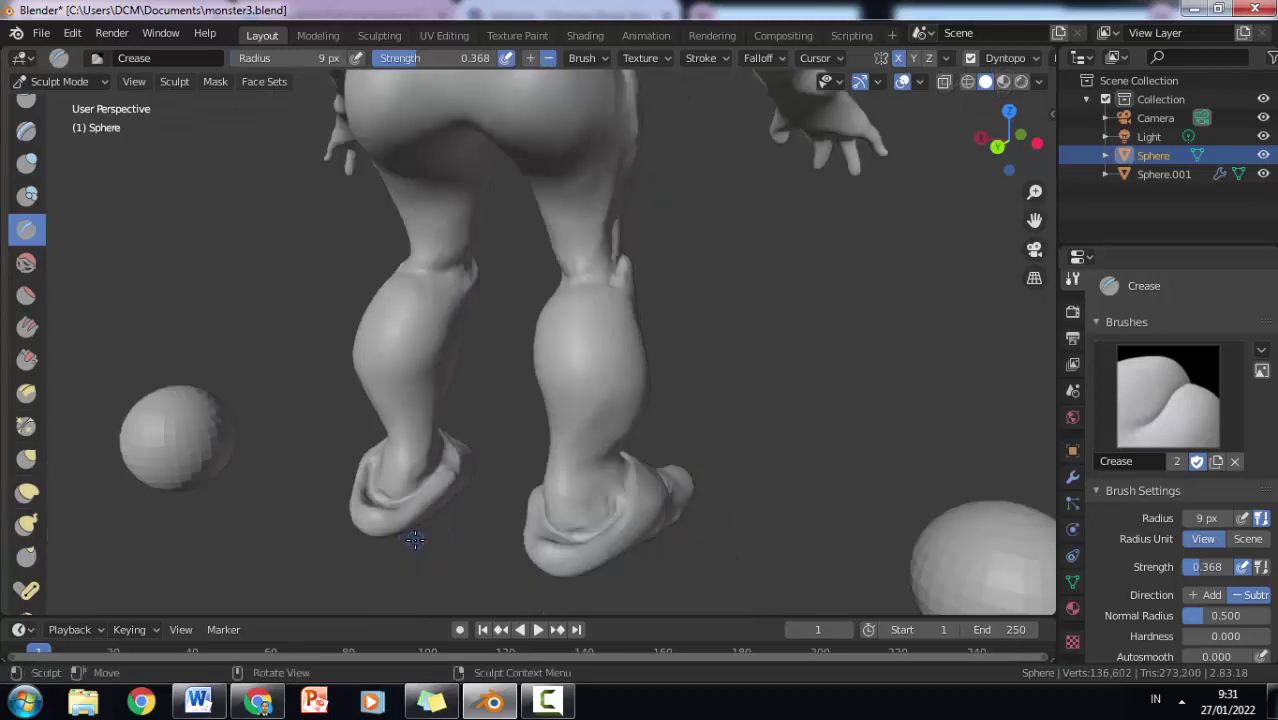
middle_click_drag(397, 523, 440, 532)
scroll(440, 532, "up", 2)
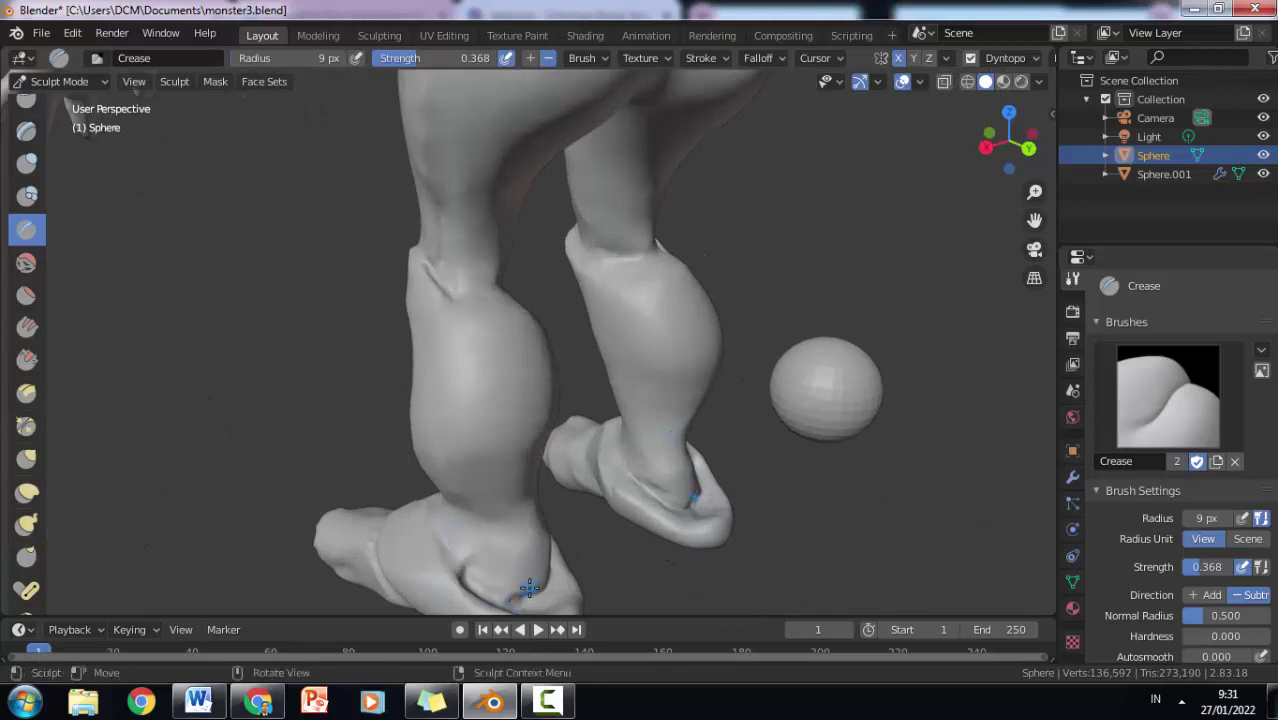
Step: Build up the heel with the Draw brush, then carve crease lines across both feet
key("x")
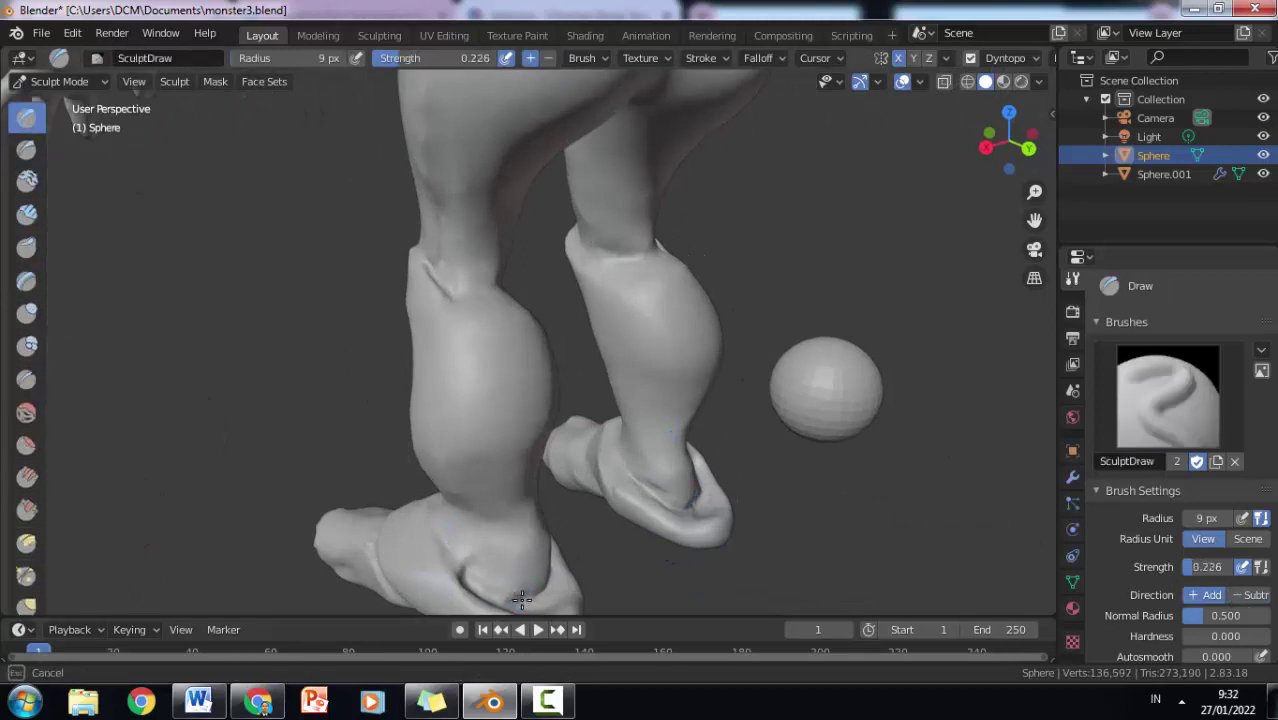
mouse_move(533, 596)
left_mouse_down()
mouse_move(440, 560)
mouse_move(438, 530)
left_mouse_up()
left_click(26, 378)
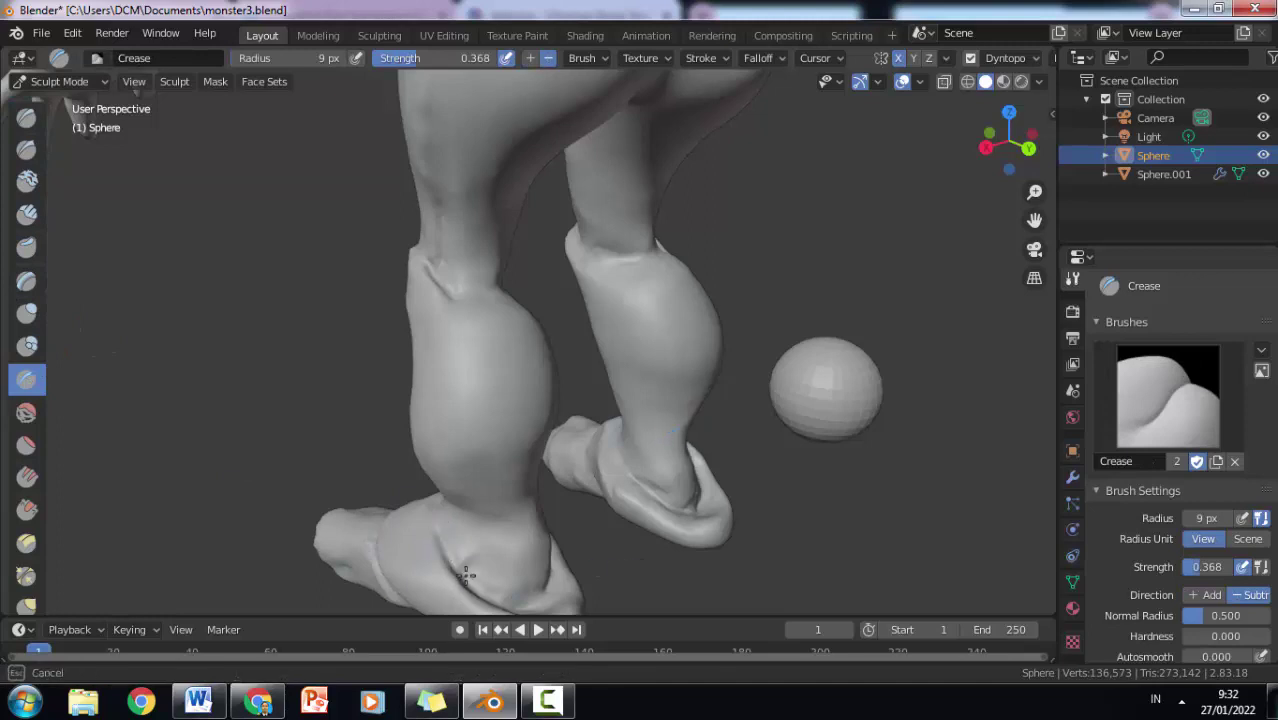
left_click_drag(460, 550, 460, 566)
left_click_drag(435, 520, 451, 562)
left_click_drag(688, 434, 619, 447)
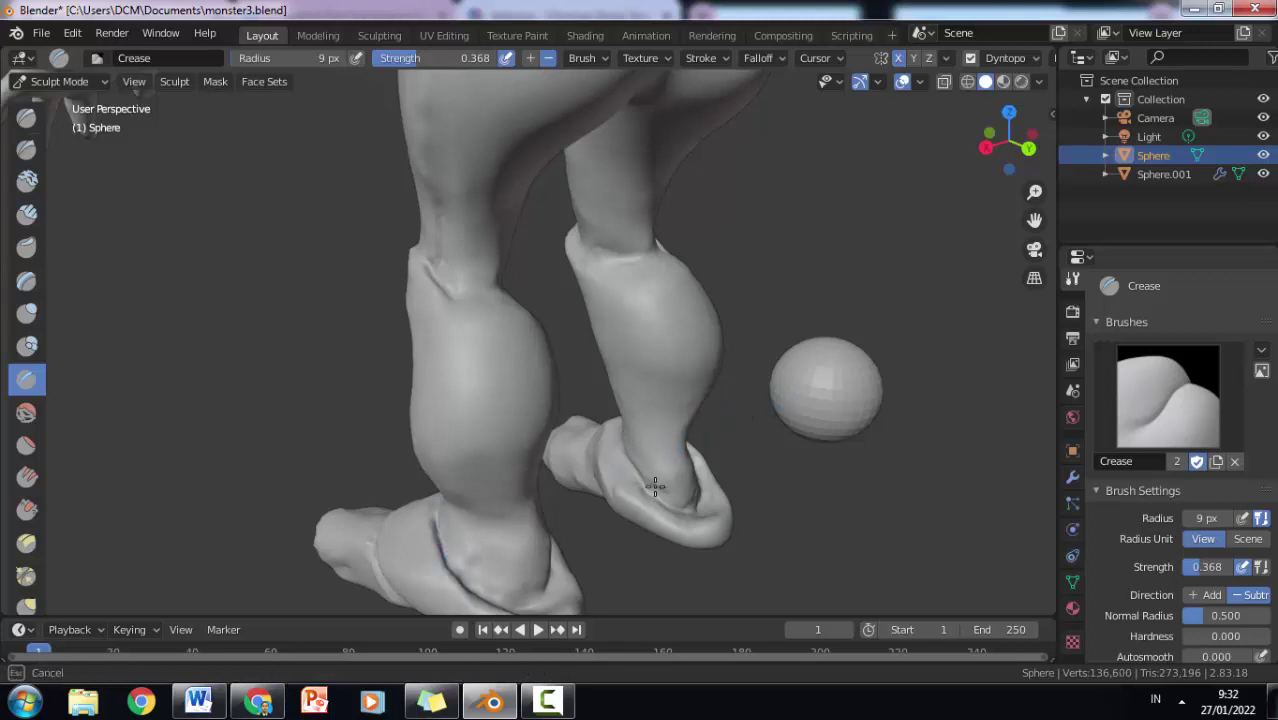
left_click_drag(699, 503, 690, 506)
Step: Crease symmetrically across both knees and around the left ankle
middle_click_drag(622, 428, 393, 322)
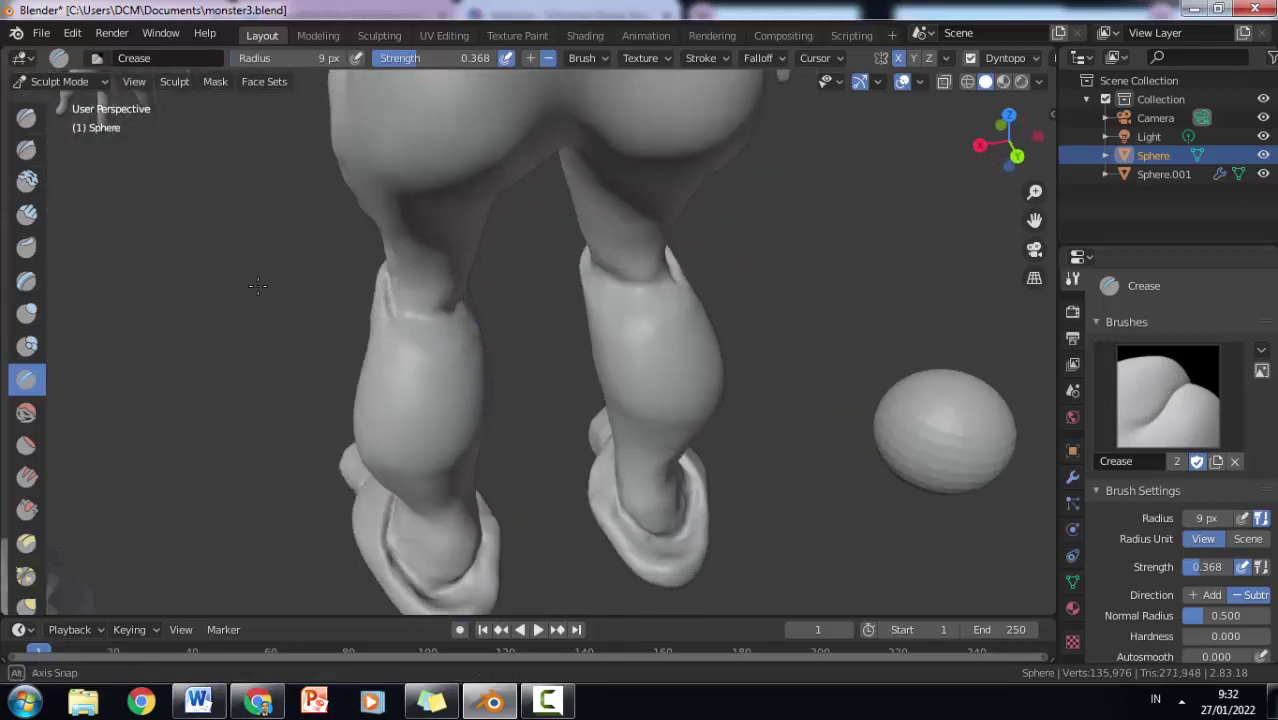
mouse_move(605, 268)
left_mouse_down()
mouse_move(596, 260)
mouse_move(654, 261)
left_mouse_up()
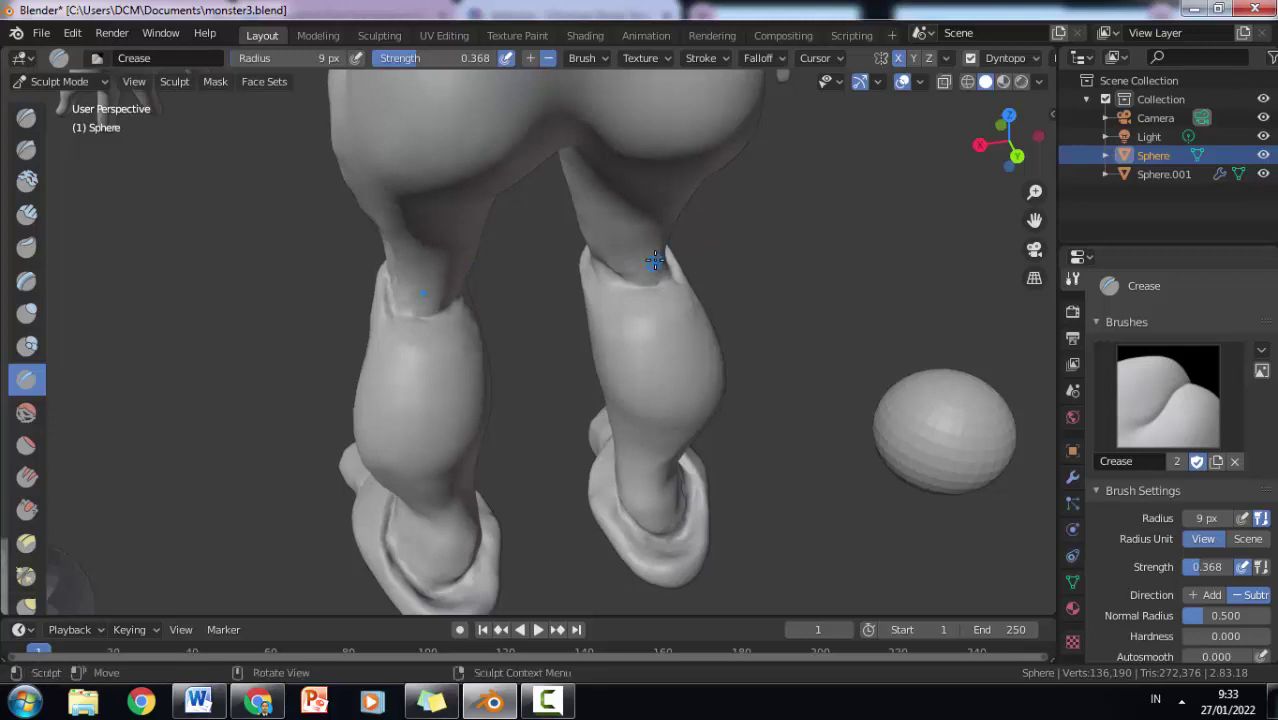
mouse_move(383, 283)
left_mouse_down()
mouse_move(453, 315)
mouse_move(398, 310)
left_mouse_up()
mouse_move(398, 310)
middle_mouse_down()
mouse_move(522, 342)
mouse_move(670, 271)
middle_mouse_up()
left_click_drag(670, 271, 613, 296)
mouse_move(474, 378)
left_mouse_down()
mouse_move(489, 377)
mouse_move(448, 371)
mouse_move(489, 389)
left_mouse_up()
scroll(489, 389, "down", 6)
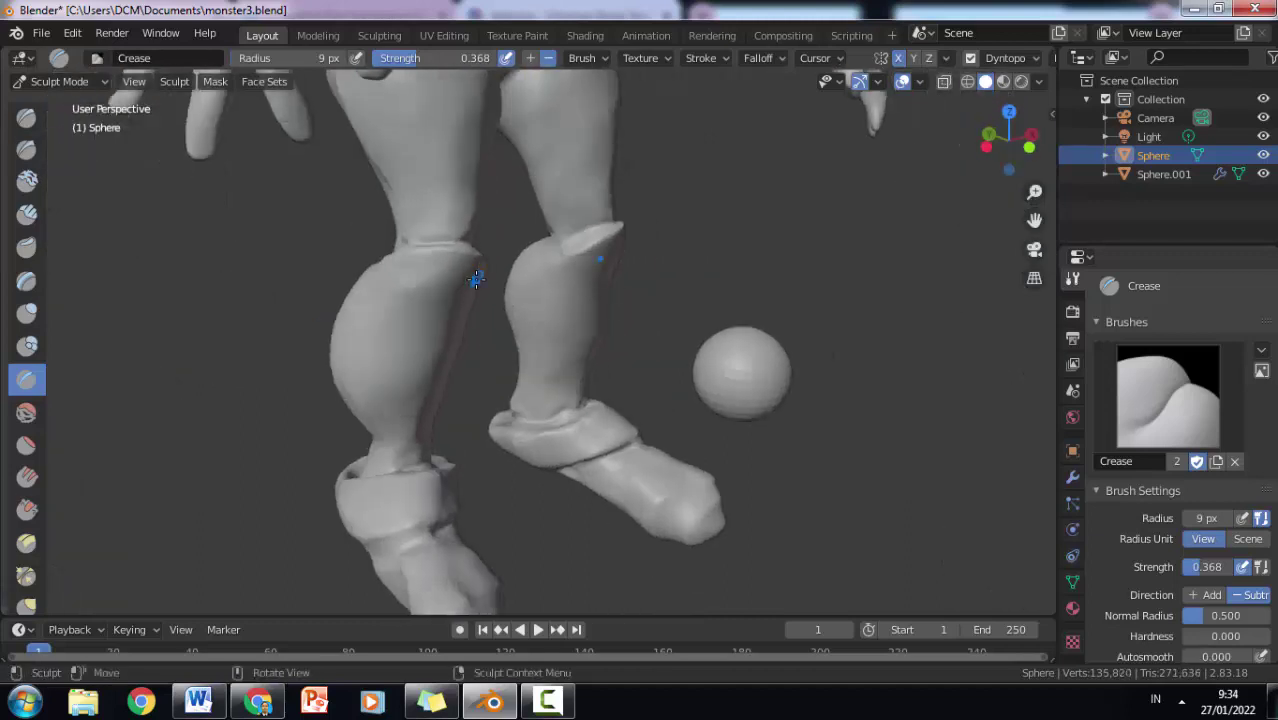
mouse_move(522, 493)
middle_mouse_down()
mouse_move(563, 88)
mouse_move(570, 390)
middle_mouse_up()
scroll(563, 88, "up", 3)
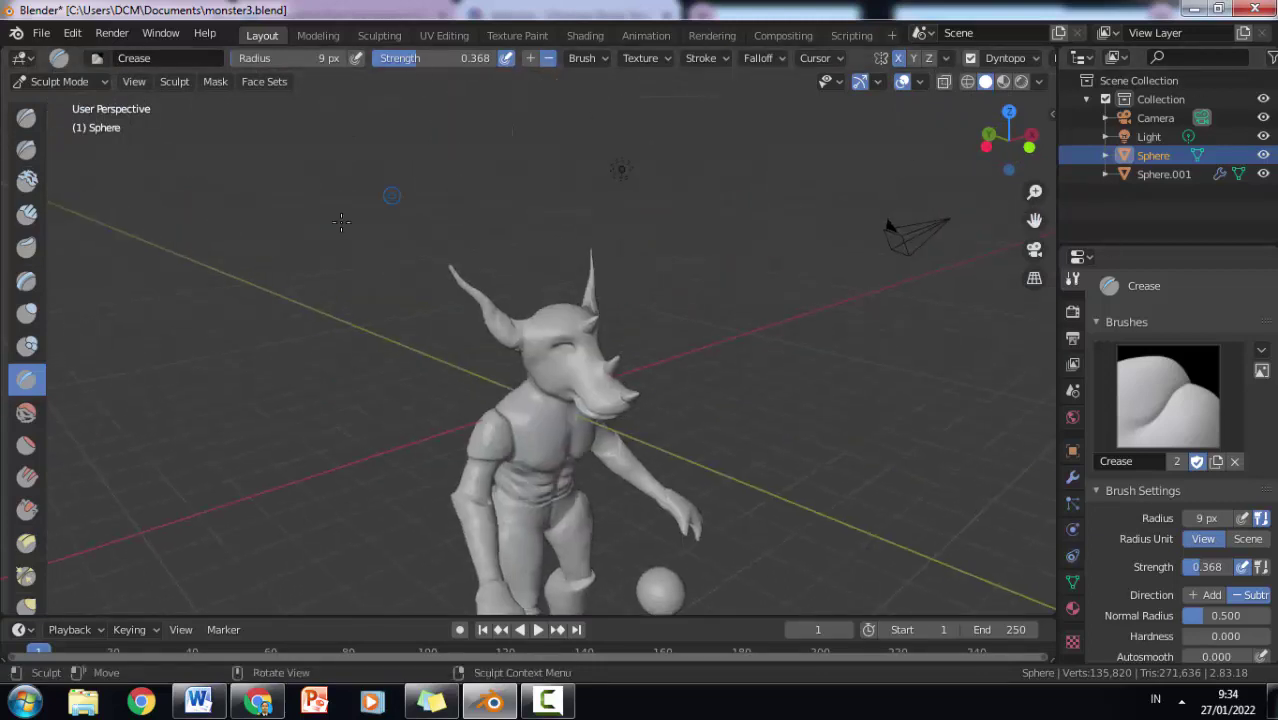
Step: Carve a thin crease across the front of the neck just below the jaw
scroll(570, 394, "up", 4)
scroll(594, 311, "up", 1)
scroll(594, 311, "down", 2)
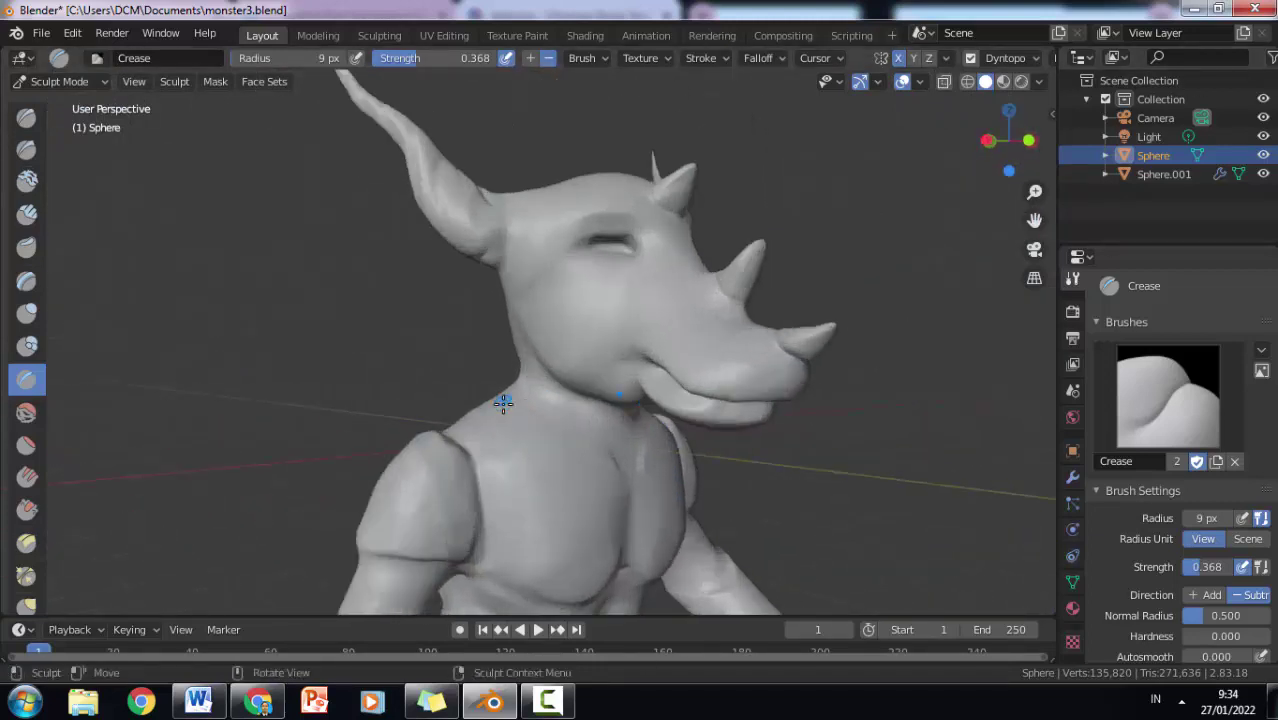
left_click_drag(503, 402, 593, 428)
mouse_move(518, 390)
left_mouse_down()
mouse_move(553, 428)
mouse_move(536, 422)
mouse_move(586, 434)
left_mouse_up()
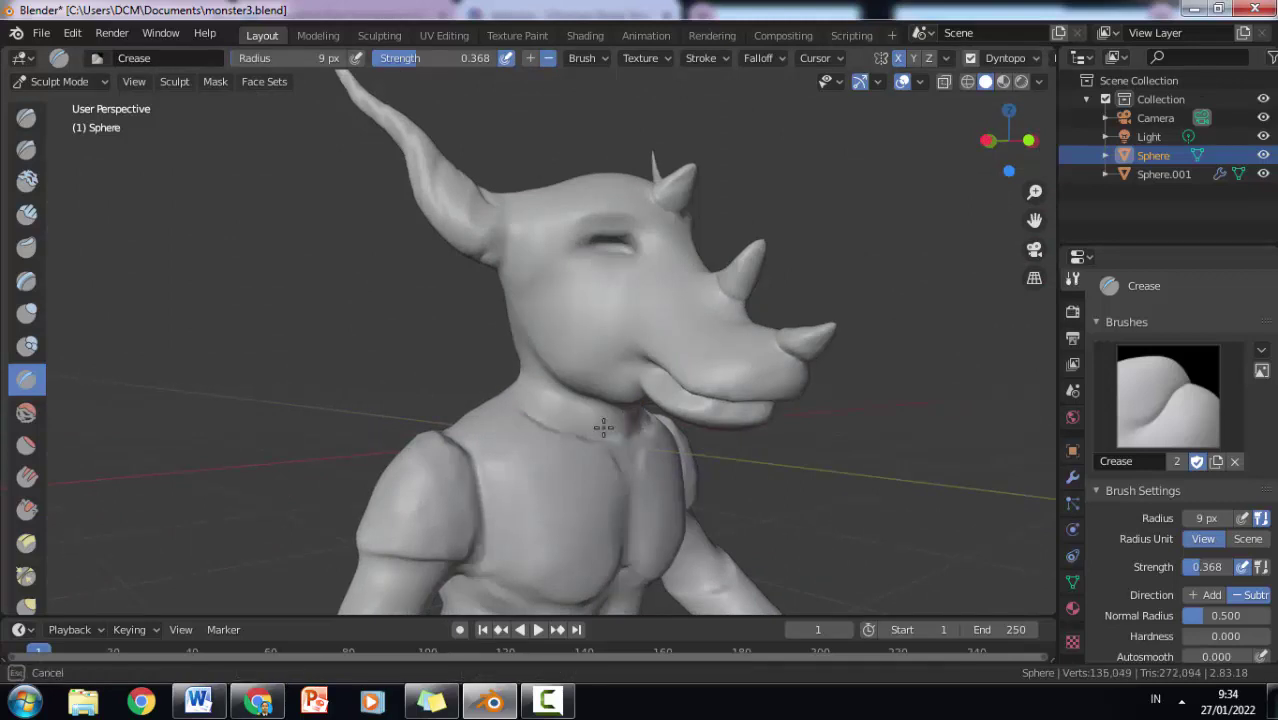
middle_click_drag(430, 372, 530, 291)
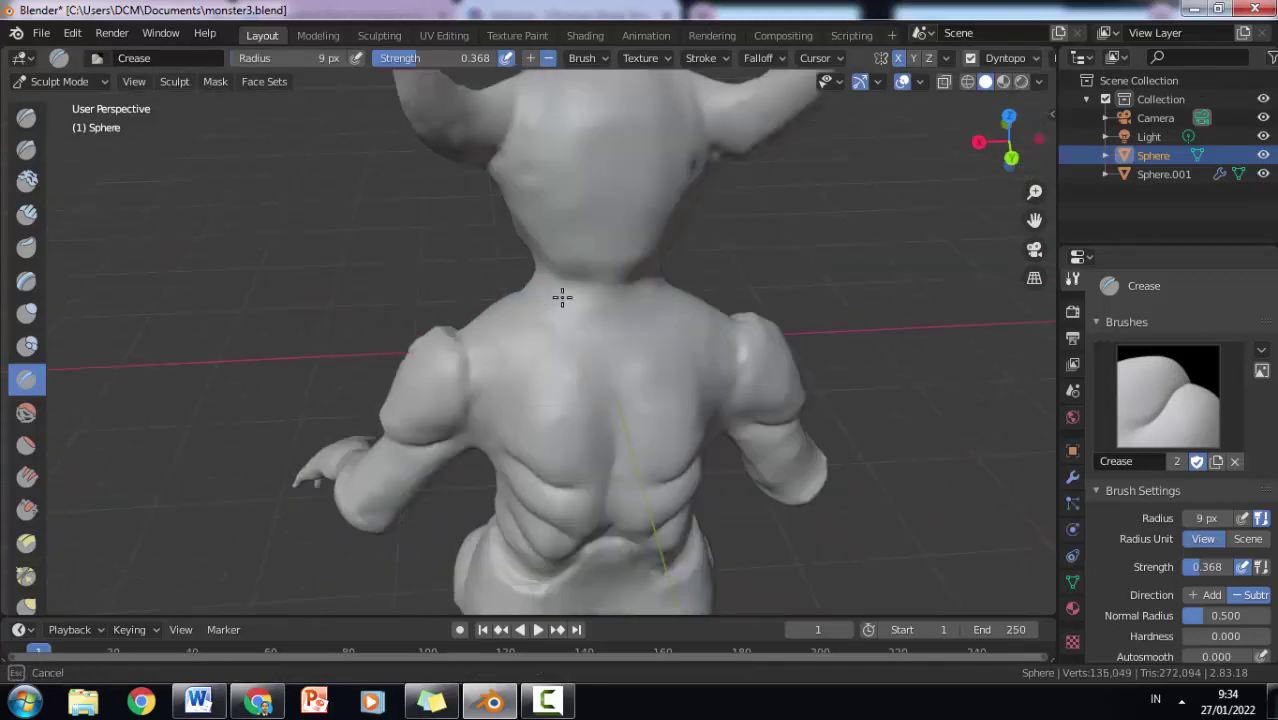
Step: Crease the nape and upper back where the neck meets the shoulders
mouse_move(621, 314)
left_mouse_down()
mouse_move(571, 320)
mouse_move(602, 300)
mouse_move(585, 348)
mouse_move(564, 344)
mouse_move(590, 280)
mouse_move(542, 288)
mouse_move(602, 300)
mouse_move(601, 327)
mouse_move(622, 306)
mouse_move(611, 302)
mouse_move(605, 326)
mouse_move(604, 264)
mouse_move(607, 314)
left_mouse_up()
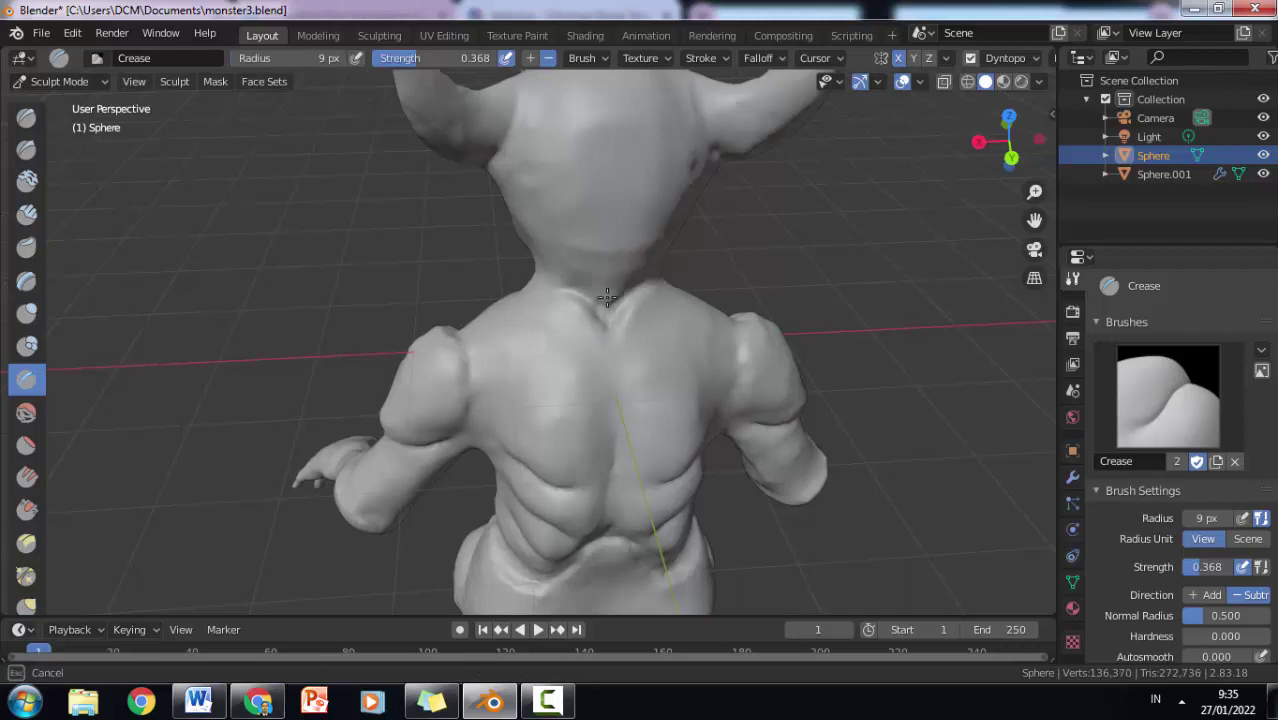
mouse_move(632, 273)
left_mouse_down()
mouse_move(593, 265)
mouse_move(623, 274)
left_mouse_up()
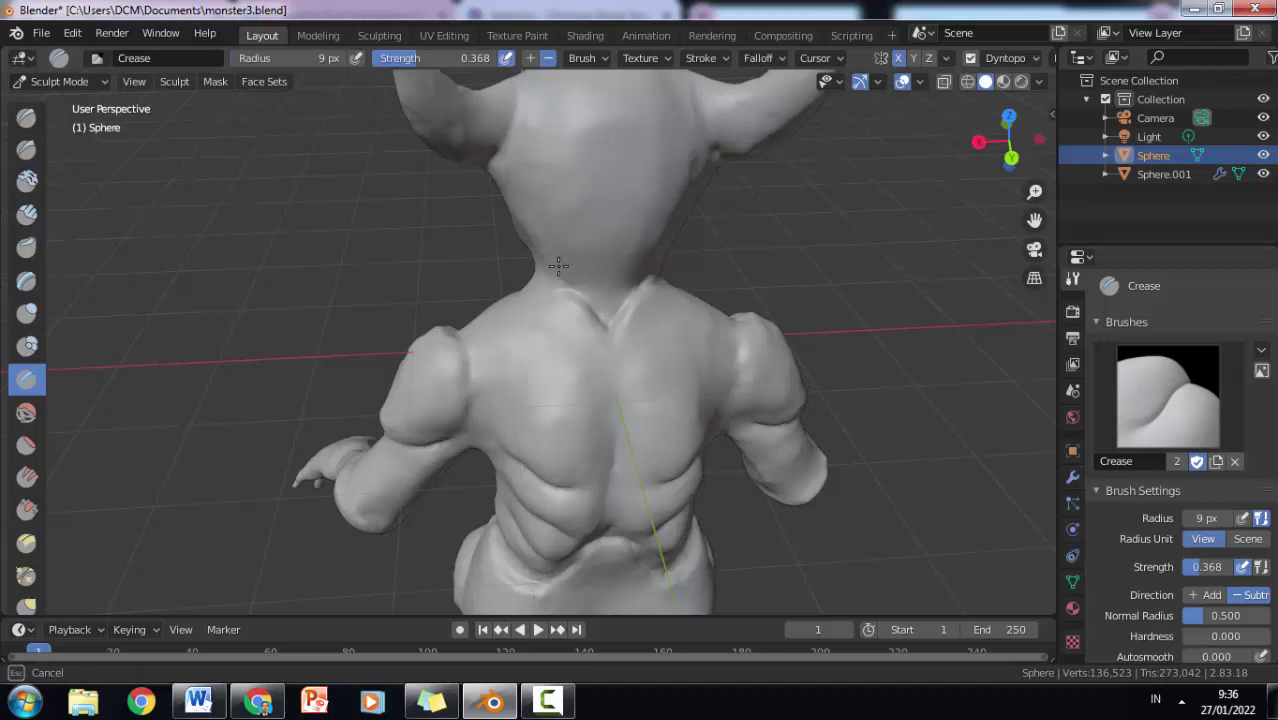
middle_click_drag(444, 242, 283, 398)
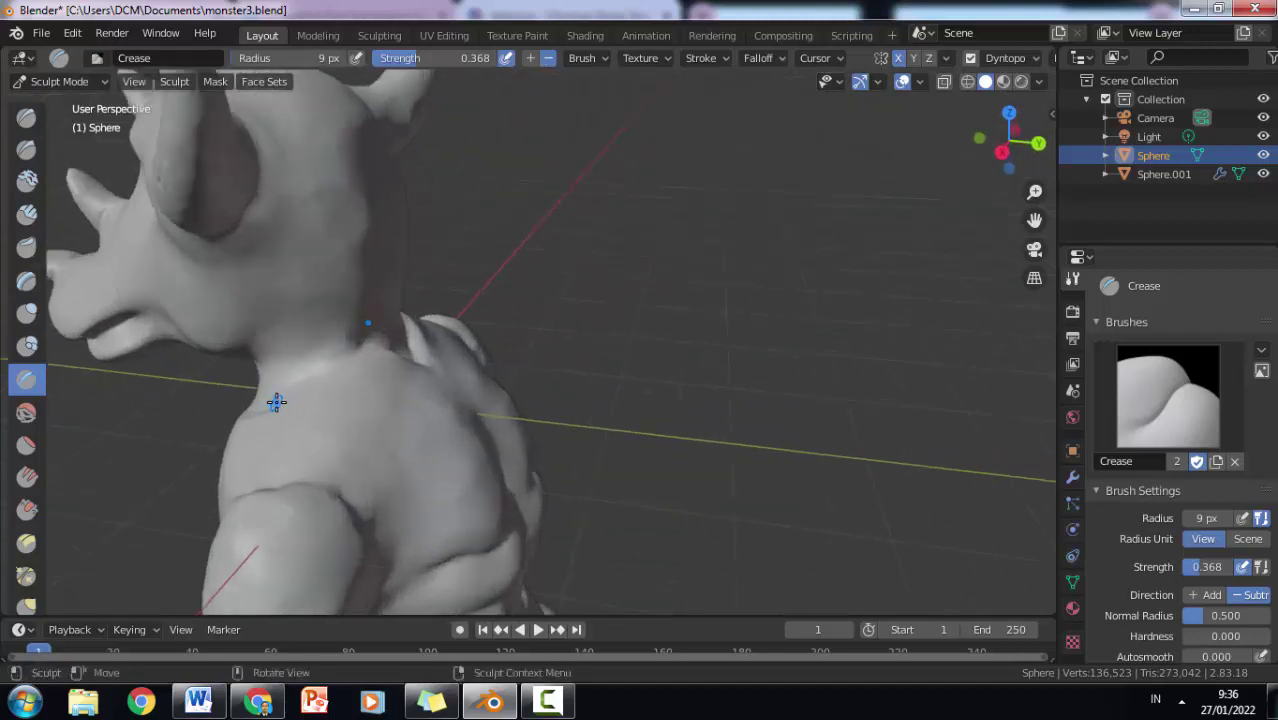
Step: Stroke the 9 px Subtract Crease brush along the side, then the front, of the neck base
mouse_move(276, 402)
left_mouse_down()
mouse_move(368, 350)
mouse_move(300, 365)
mouse_move(410, 335)
mouse_move(295, 387)
mouse_move(305, 354)
mouse_move(268, 397)
left_mouse_up()
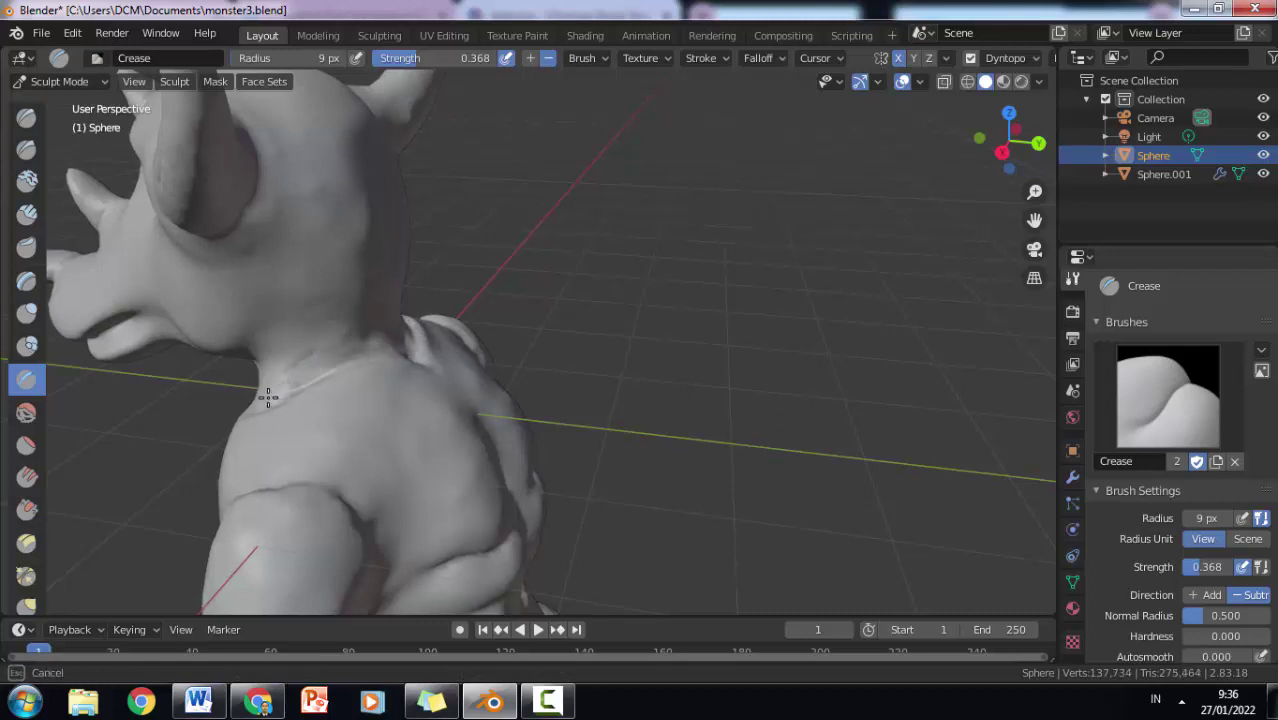
left_click_drag(383, 343, 383, 345)
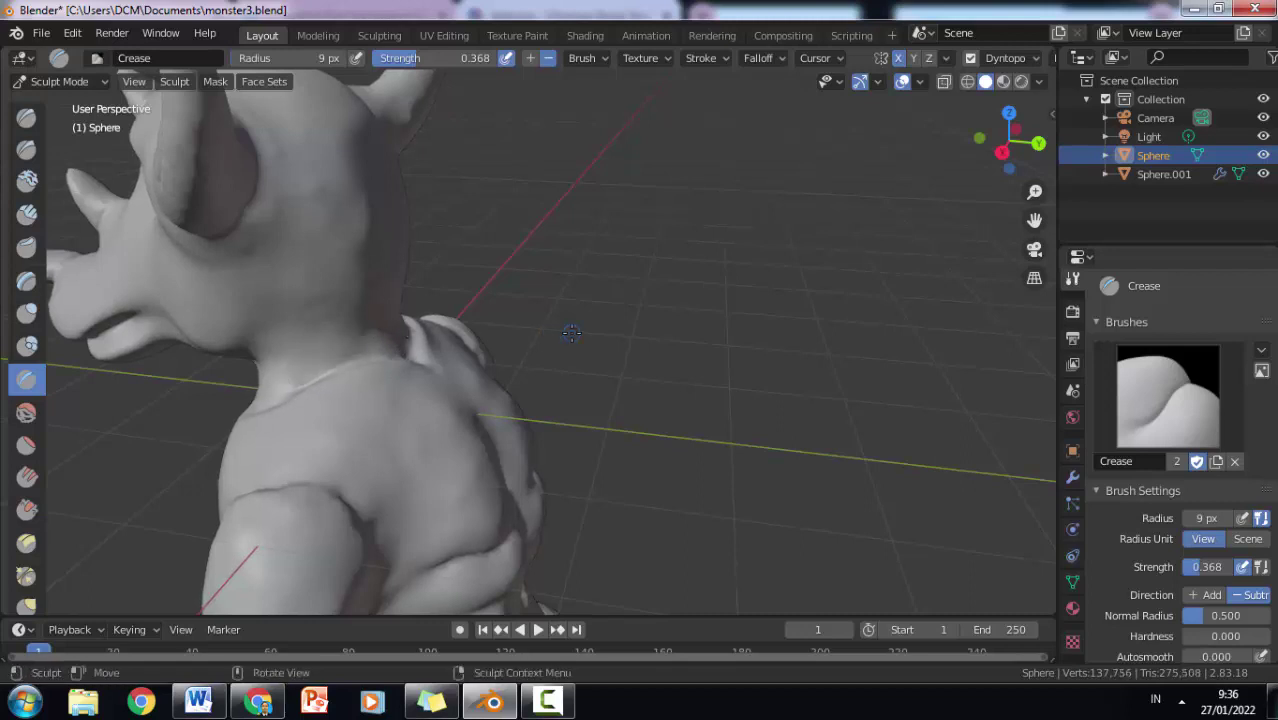
middle_click_drag(383, 345, 406, 491)
mouse_move(406, 491)
left_mouse_down()
mouse_move(447, 507)
mouse_move(428, 500)
mouse_move(463, 485)
left_mouse_up()
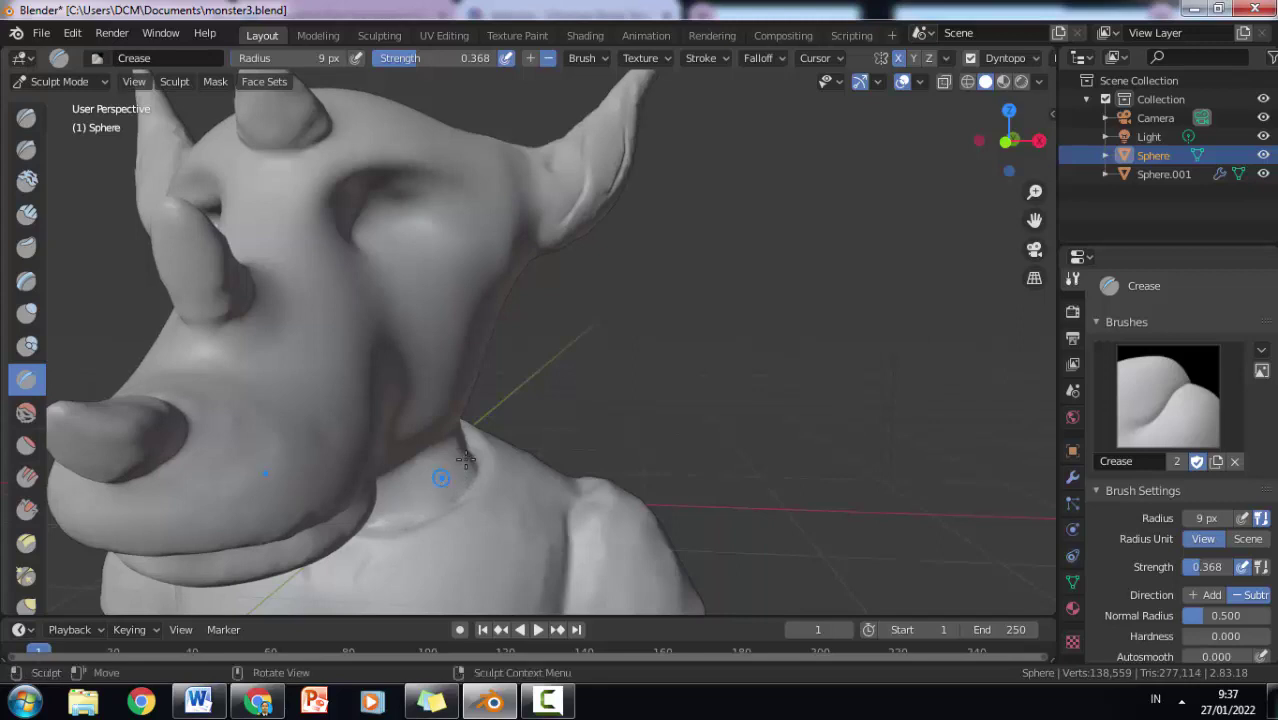
mouse_move(442, 480)
middle_mouse_down()
mouse_move(622, 380)
mouse_move(500, 405)
middle_mouse_up()
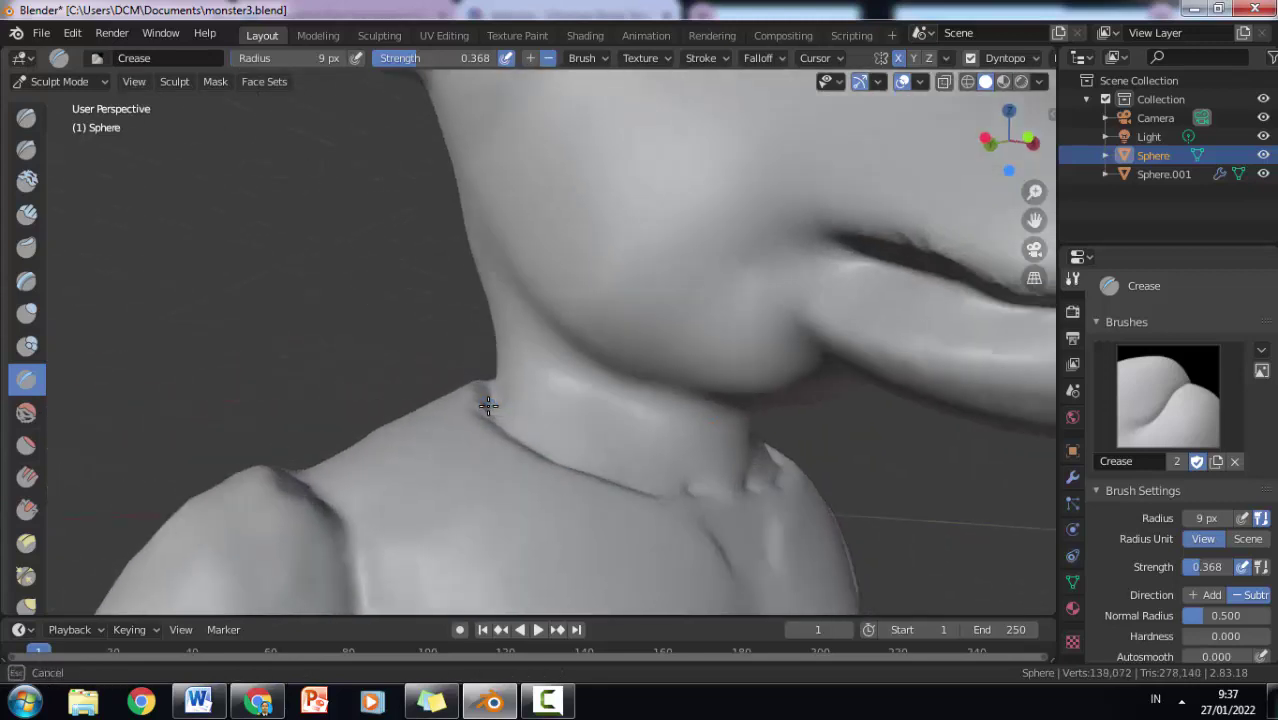
mouse_move(507, 401)
left_mouse_down()
mouse_move(499, 386)
mouse_move(534, 443)
mouse_move(656, 491)
mouse_move(705, 529)
mouse_move(670, 490)
mouse_move(705, 489)
left_mouse_up()
Step: Carve the crease across the front of the neck and along the top of the chest
scroll(753, 474, "down", 3)
middle_click_drag(753, 474, 371, 434)
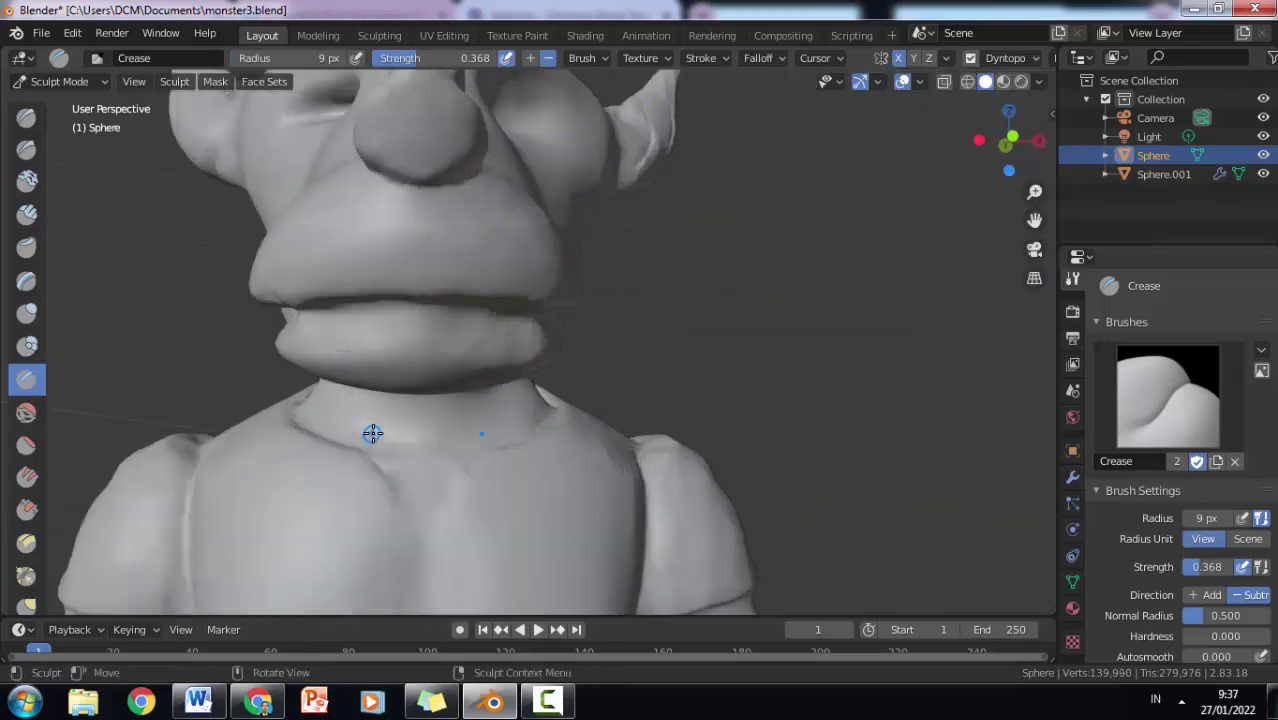
scroll(371, 434, "up", 4)
left_click_drag(530, 446, 550, 456)
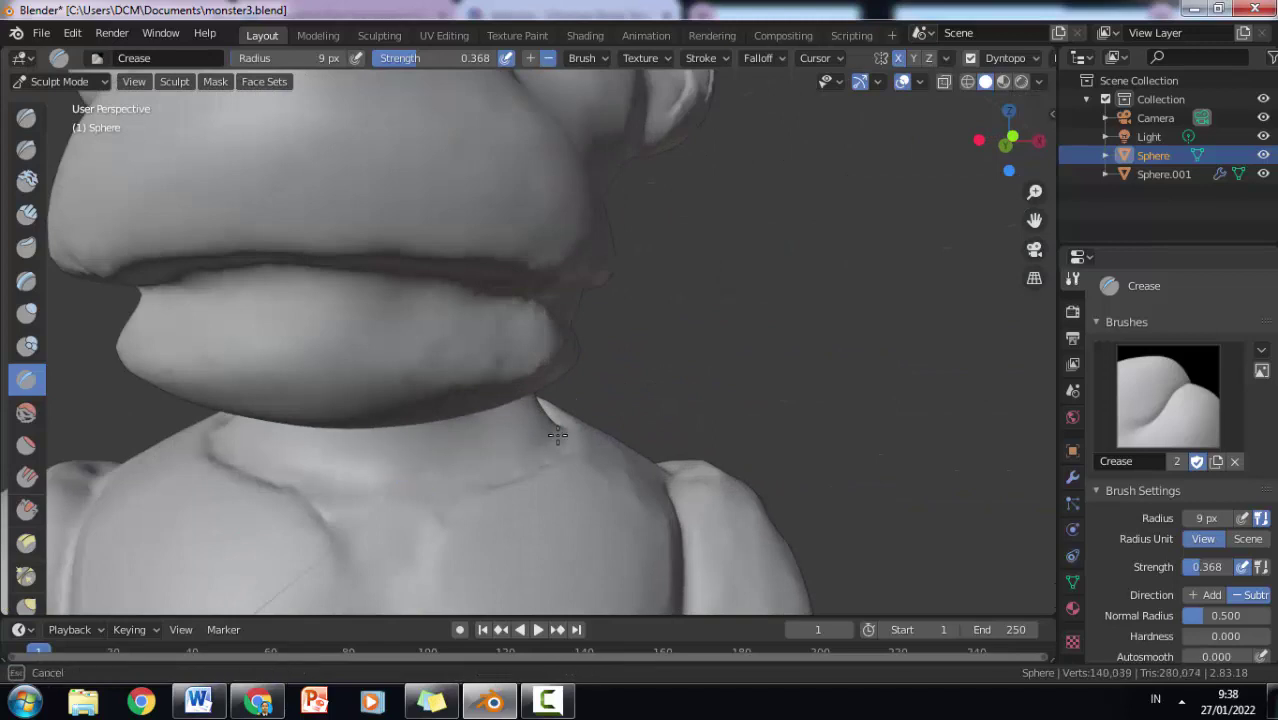
left_click_drag(354, 553, 399, 565)
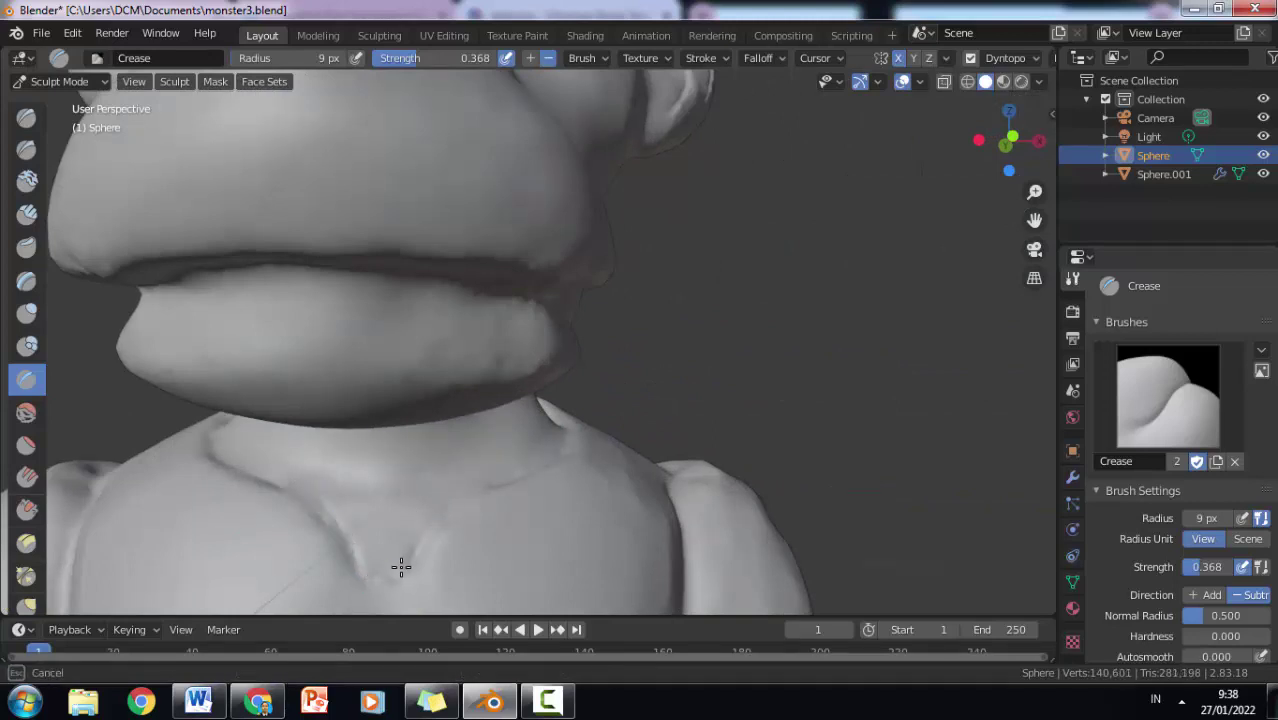
scroll(468, 502, "down", 4)
scroll(448, 443, "up", 1)
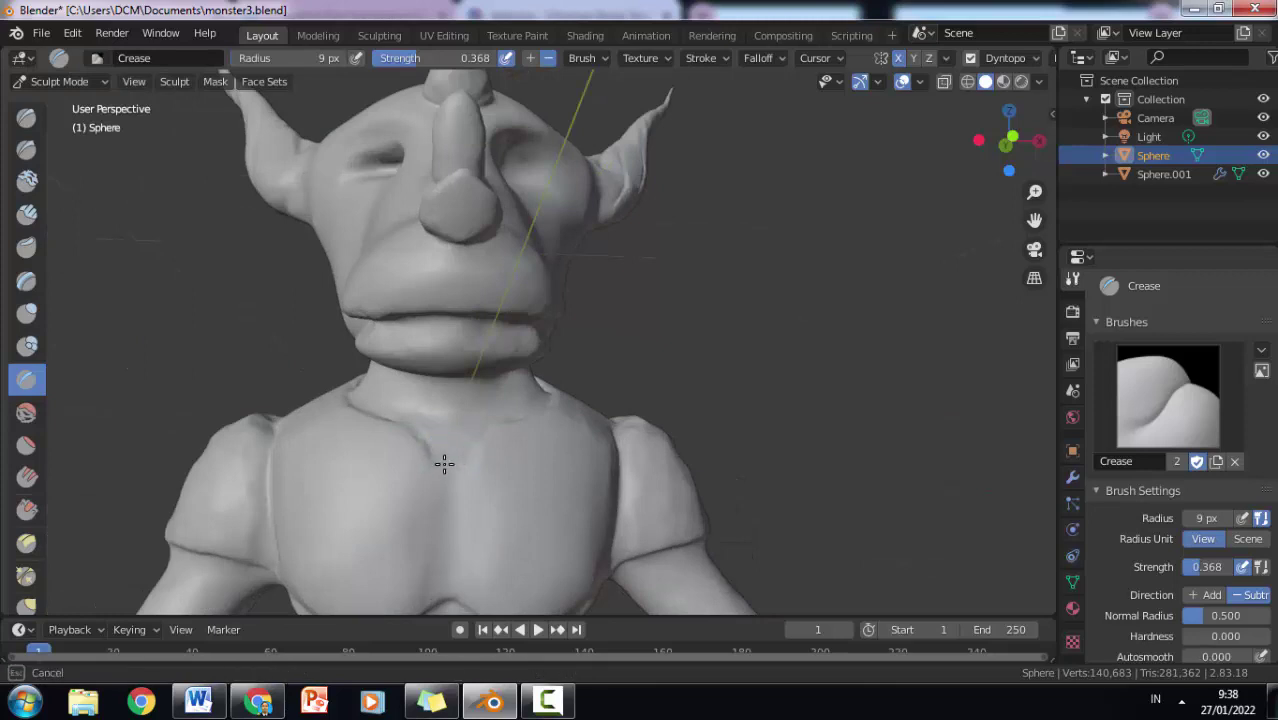
mouse_move(442, 462)
left_mouse_down()
mouse_move(427, 452)
mouse_move(528, 401)
mouse_move(485, 433)
left_mouse_up()
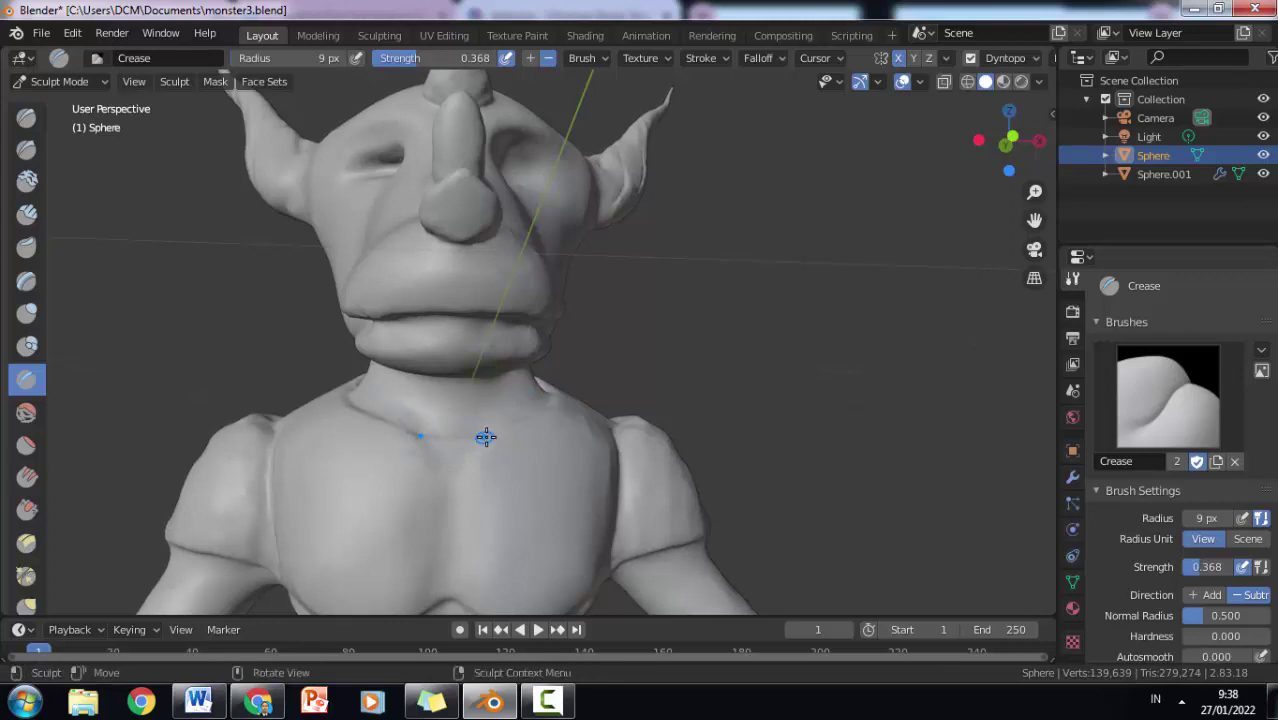
Step: Shrink the Crease brush to 8 px and deepen the neck crease line
key("x")
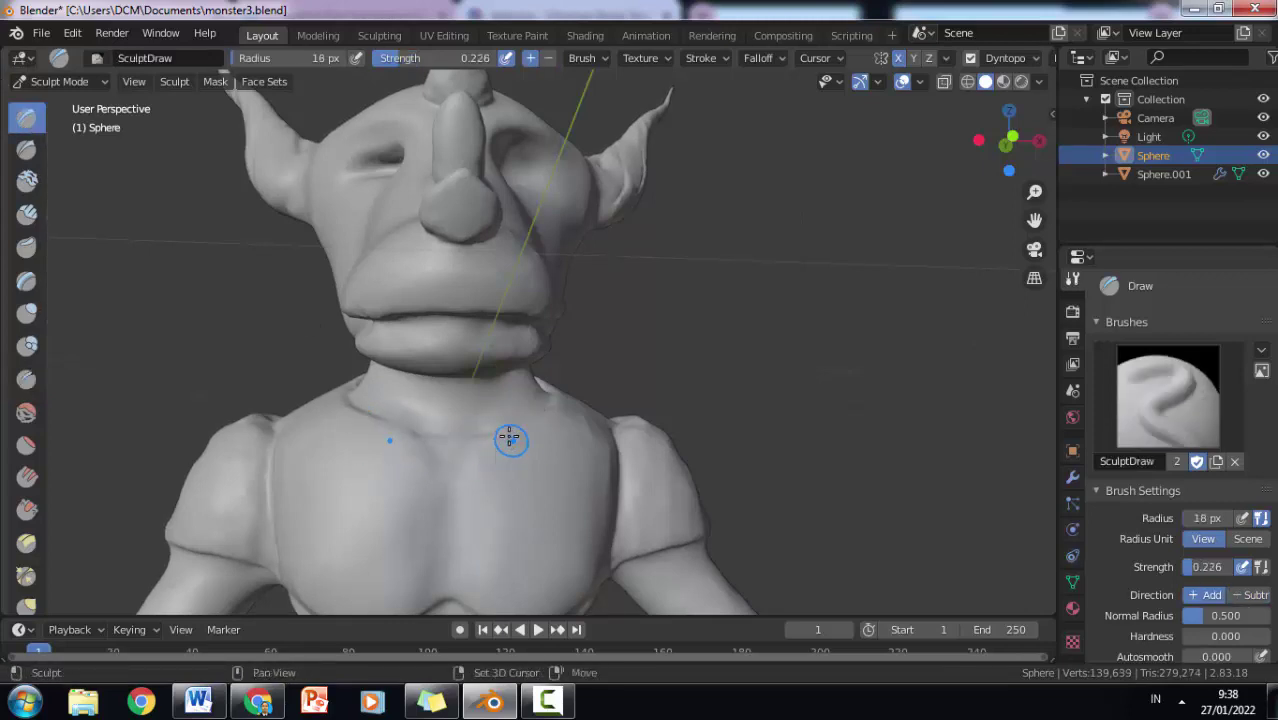
key("shift+c")
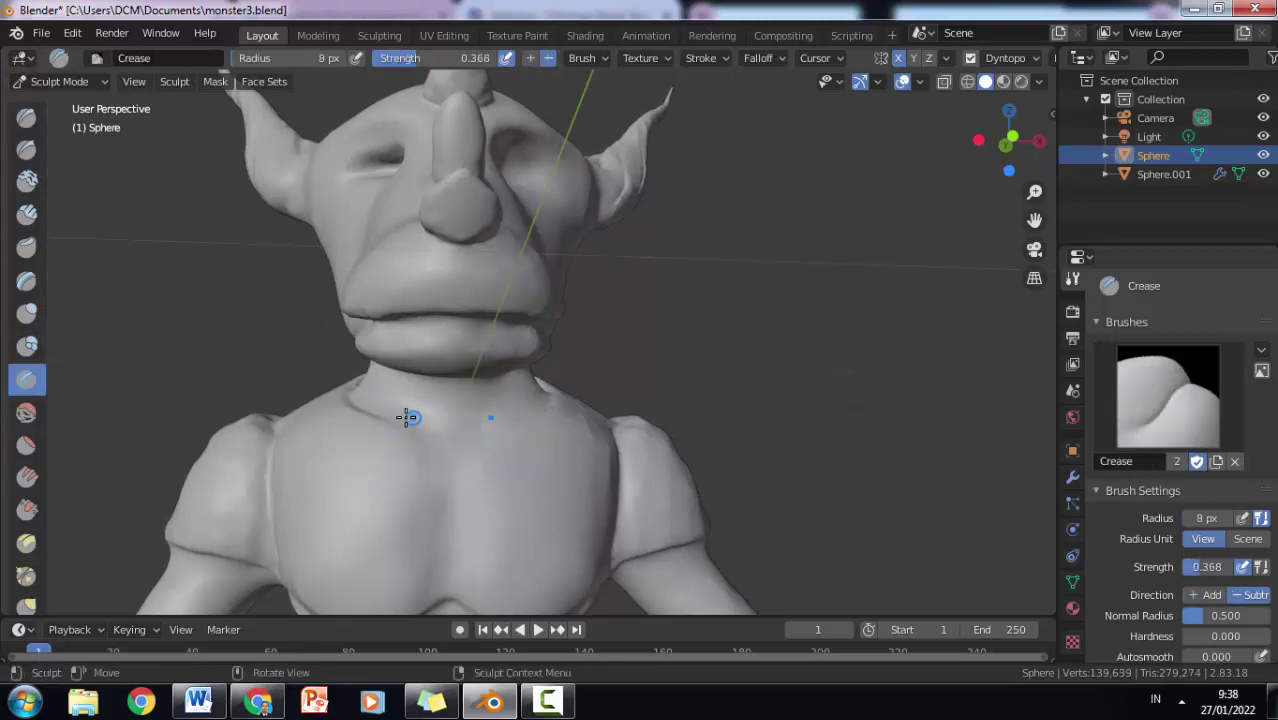
key("f")
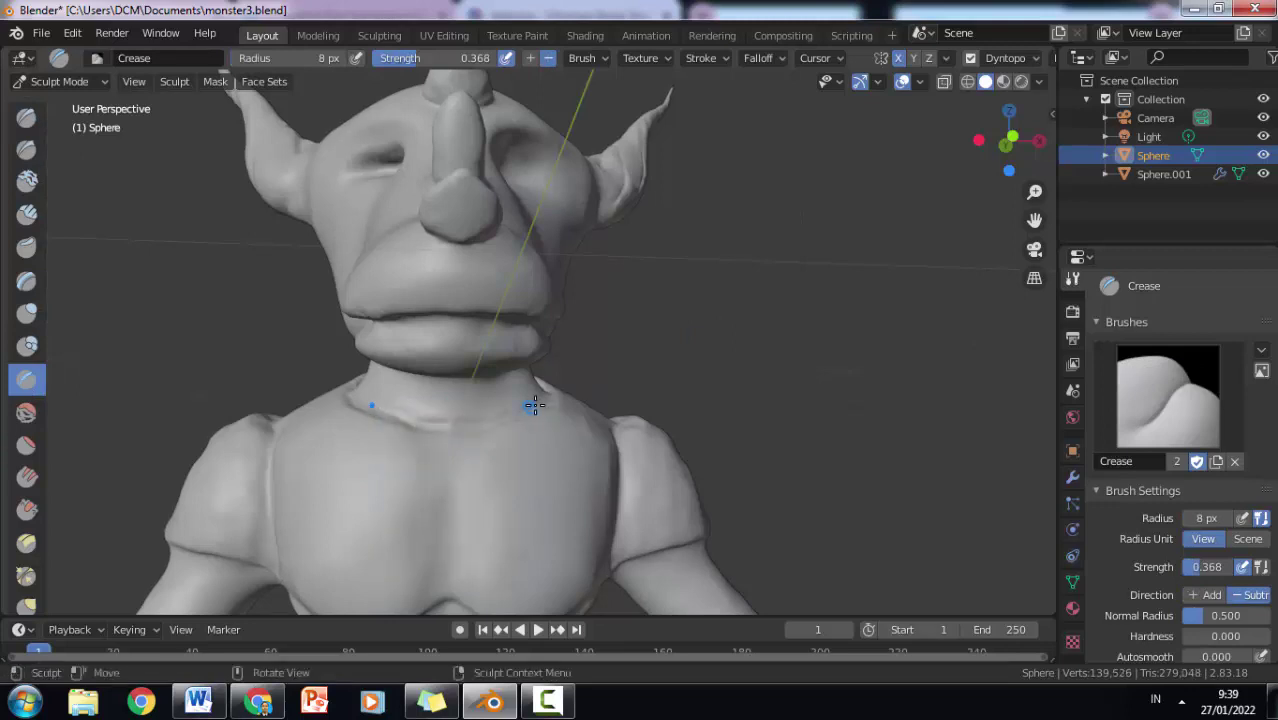
left_click_drag(400, 416, 425, 410)
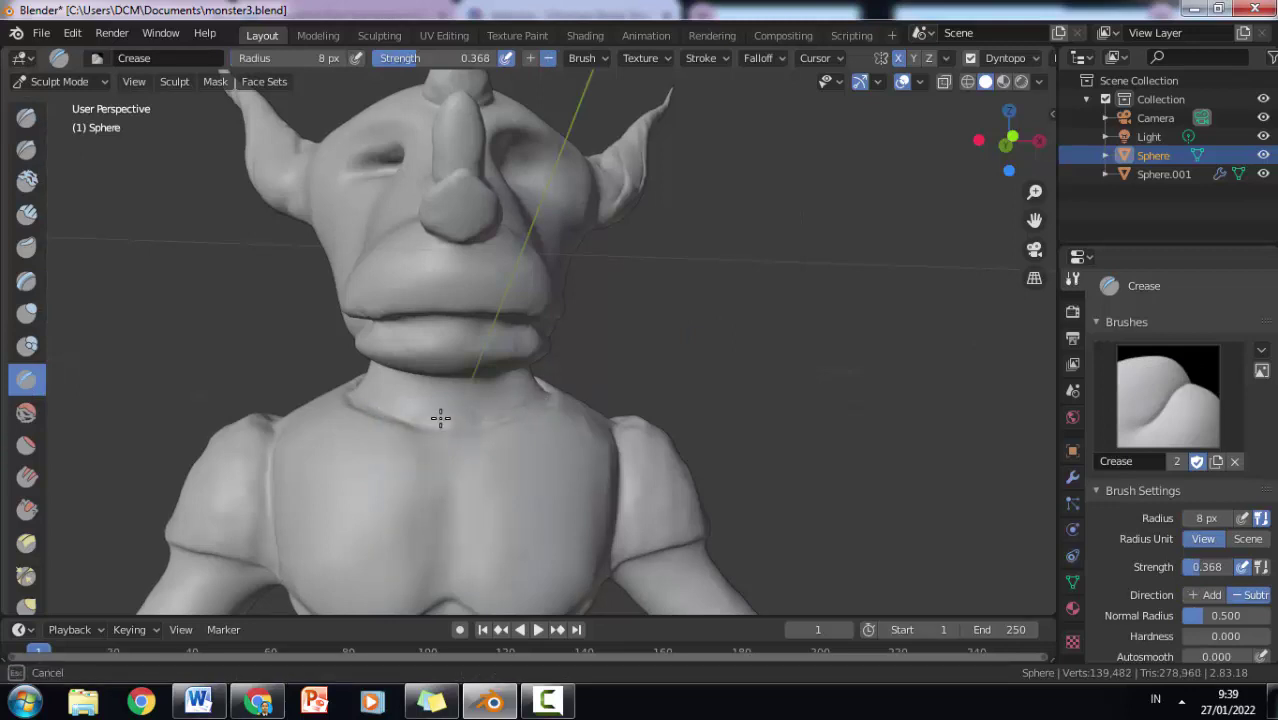
left_click(512, 396)
Step: With the Draw brush, build up a ridge at the back of the neck and lightly reshape the jaw
mouse_move(508, 379)
middle_mouse_down()
mouse_move(642, 357)
mouse_move(633, 434)
mouse_move(709, 398)
middle_mouse_up()
key("x")
left_click_drag(746, 423, 740, 432)
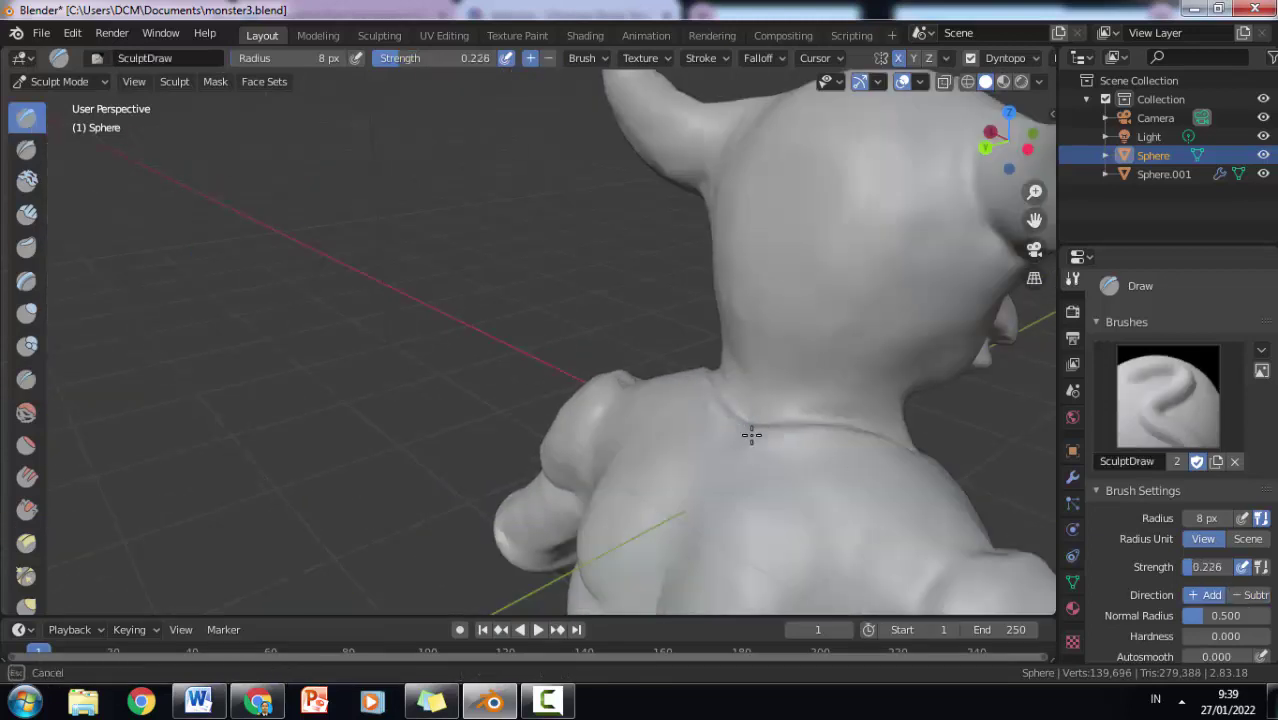
middle_click_drag(751, 435, 616, 374)
scroll(616, 374, "down", 3)
scroll(697, 222, "up", 1)
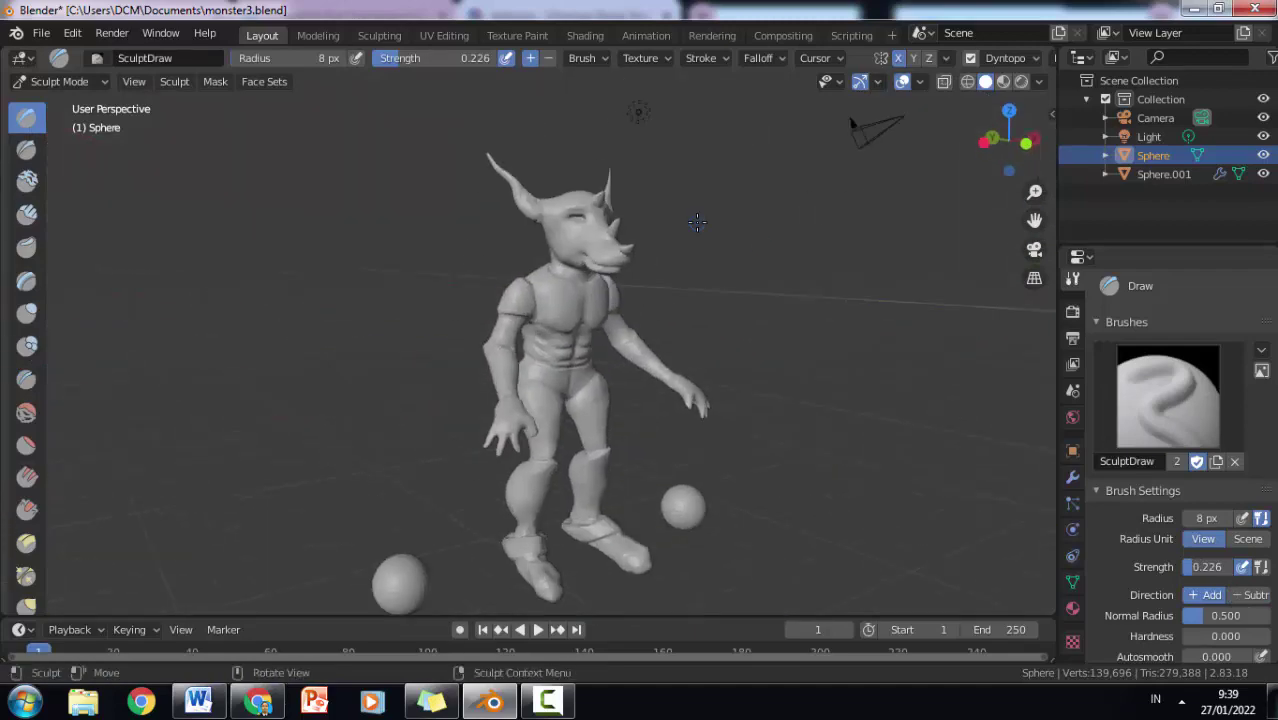
scroll(697, 222, "up", 3)
middle_click_drag(697, 222, 672, 331)
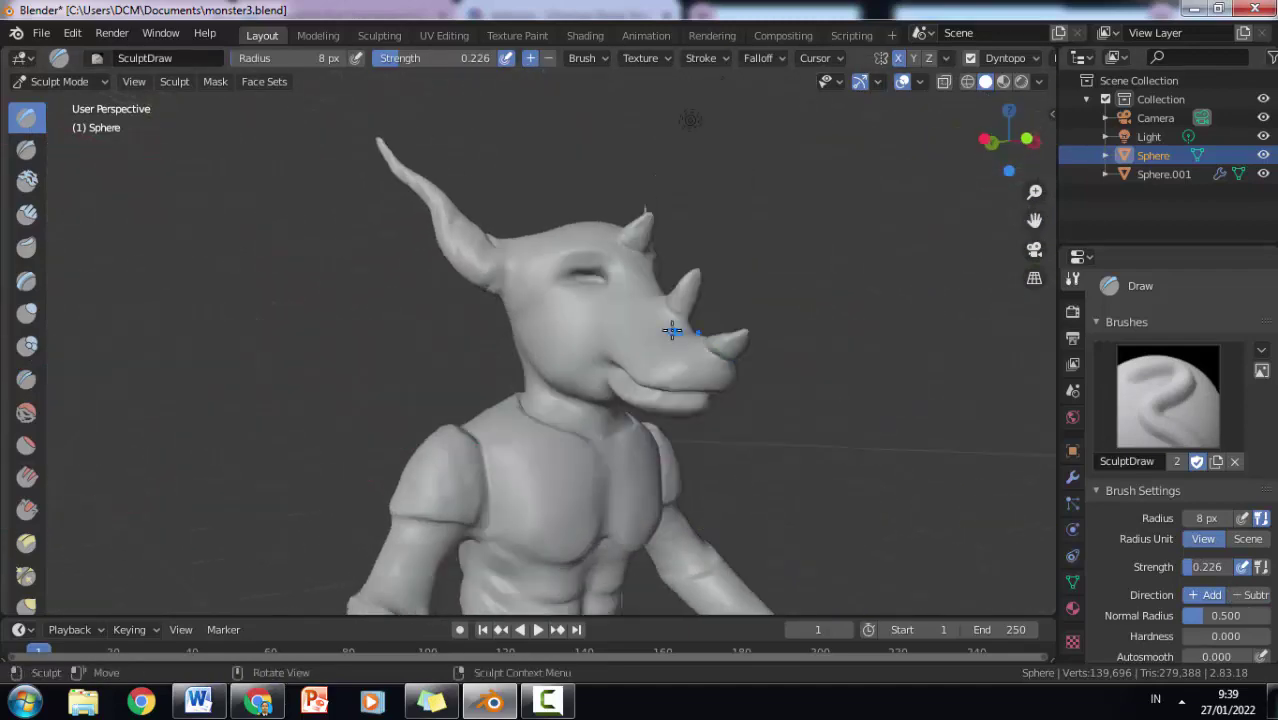
scroll(672, 331, "up", 2)
left_click_drag(727, 405, 738, 425)
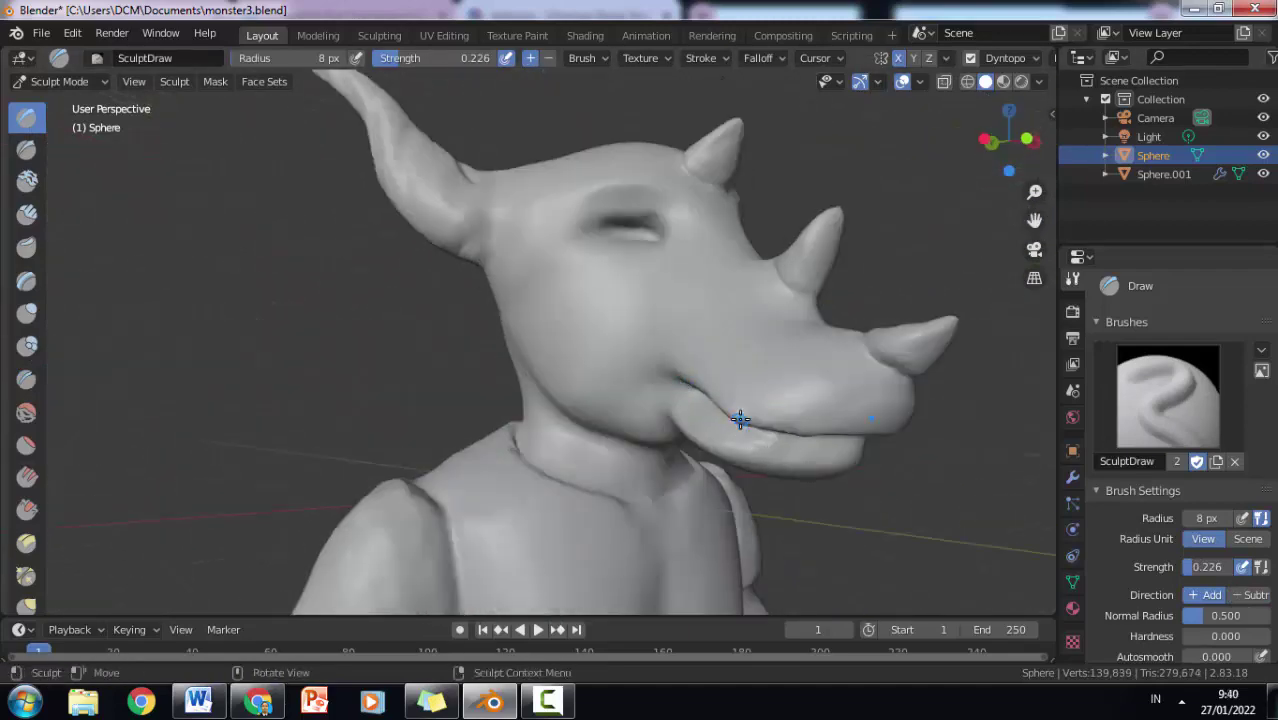
Step: Crease a short line along the jaw
left_click(26, 381)
left_click_drag(686, 391, 705, 393)
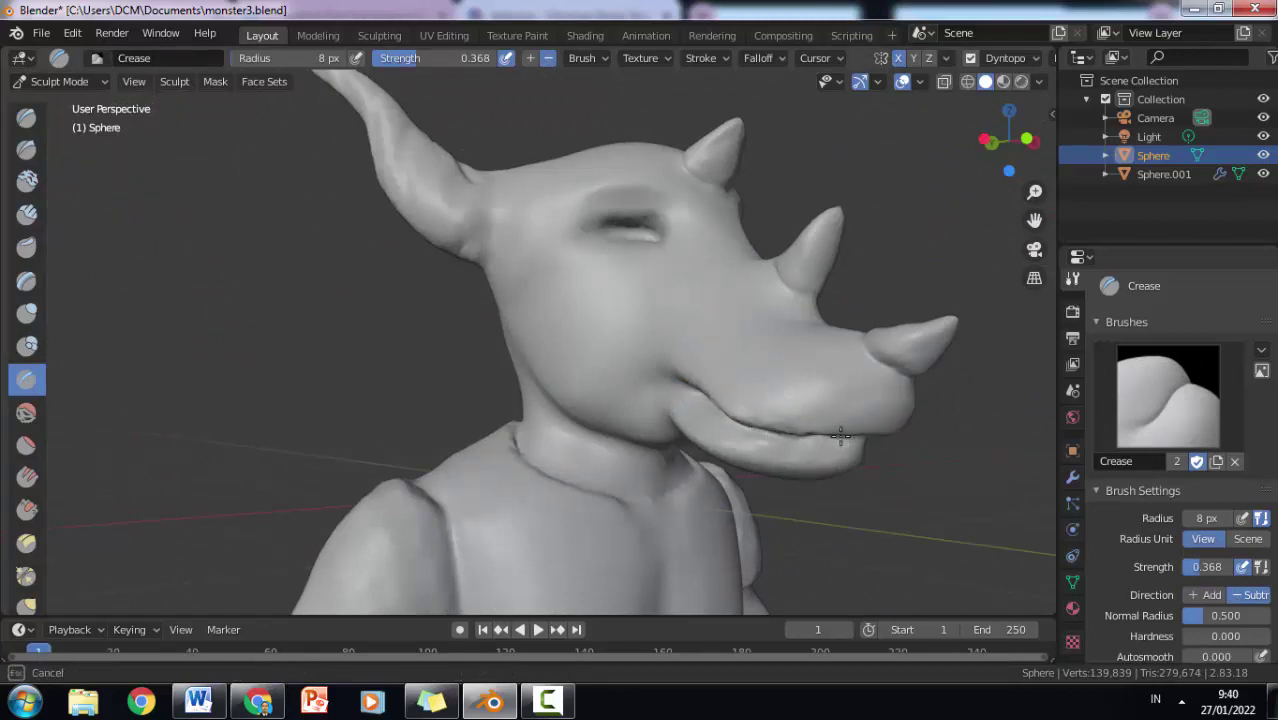
scroll(26, 510, "down", 1)
Step: Pull three fangs down from the upper lip with a slightly larger Snake Hook brush
left_click(26, 523)
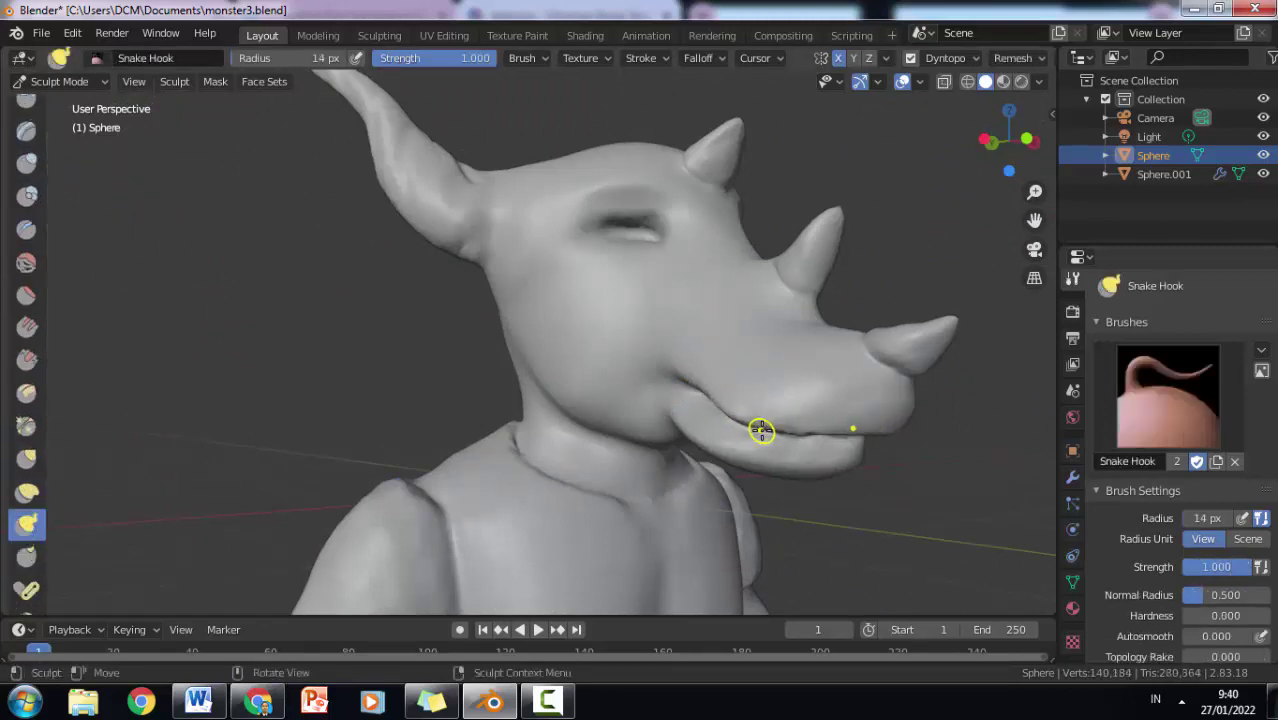
key("f")
left_click(790, 430)
left_click_drag(761, 446, 760, 484)
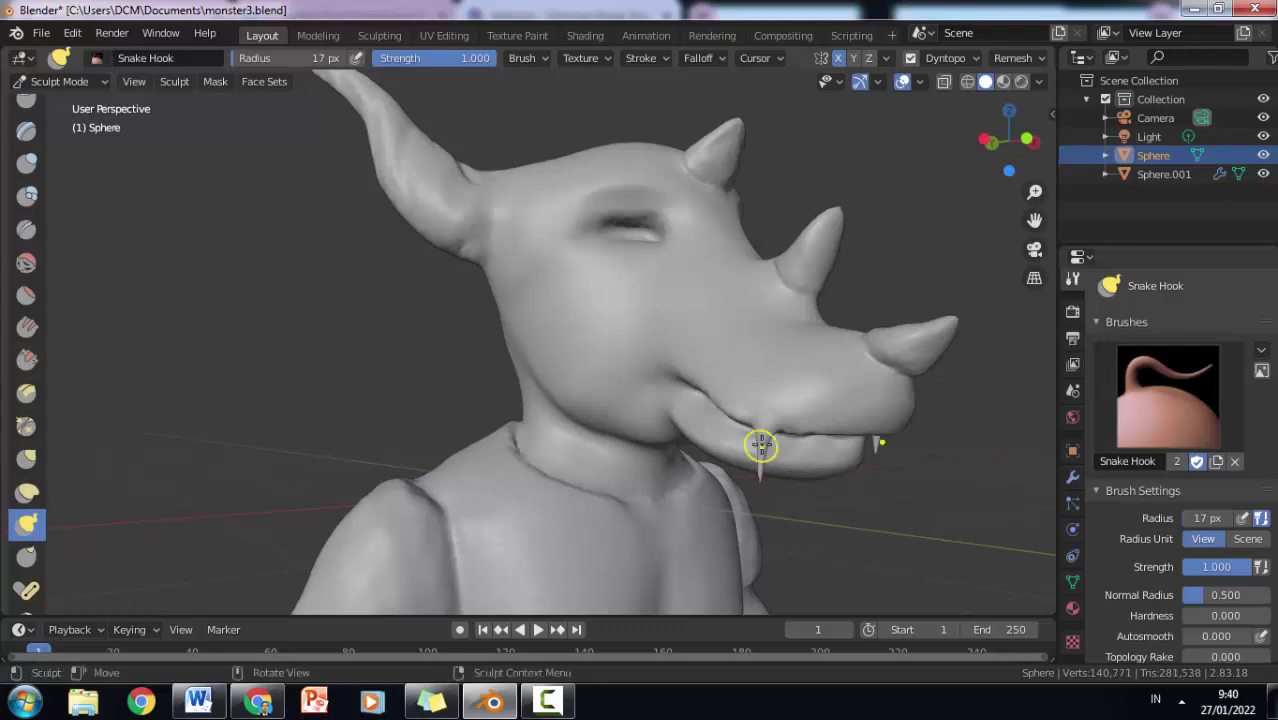
left_click_drag(801, 428, 802, 485)
left_click_drag(863, 425, 866, 468)
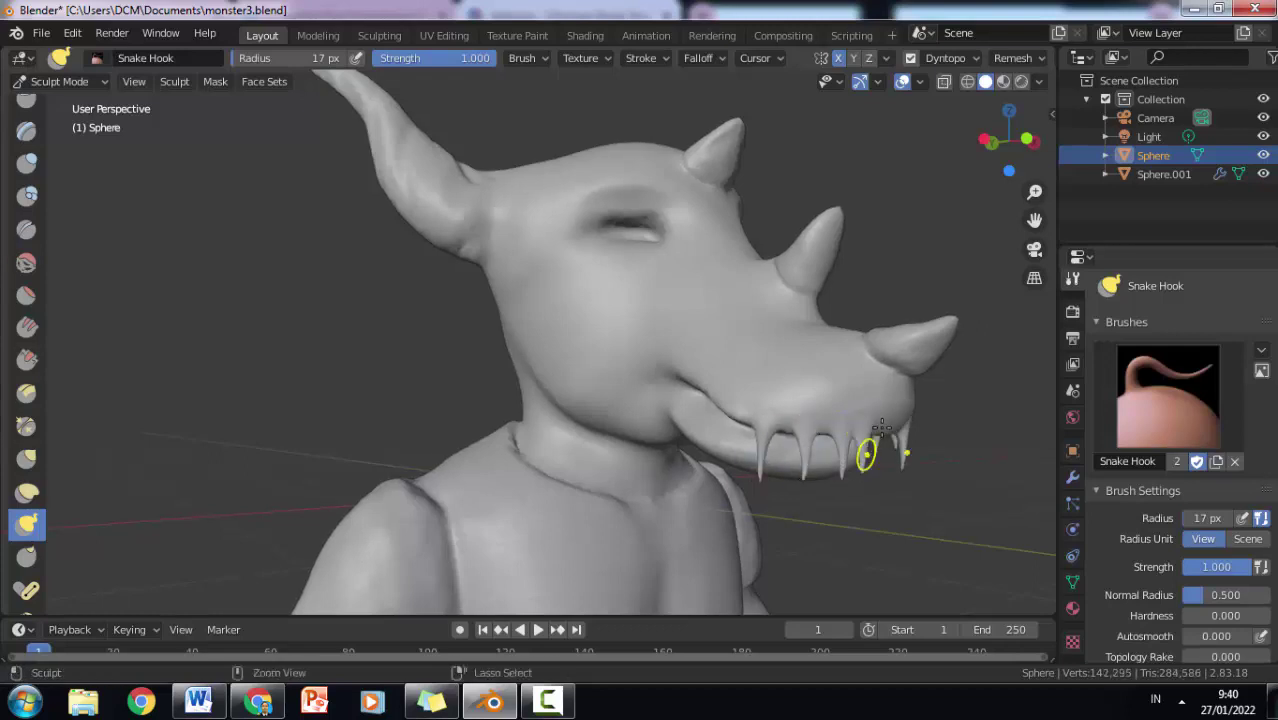
Step: Crease the upper lip above the fangs, extending the line past the right fangs
middle_click_drag(866, 455, 617, 362)
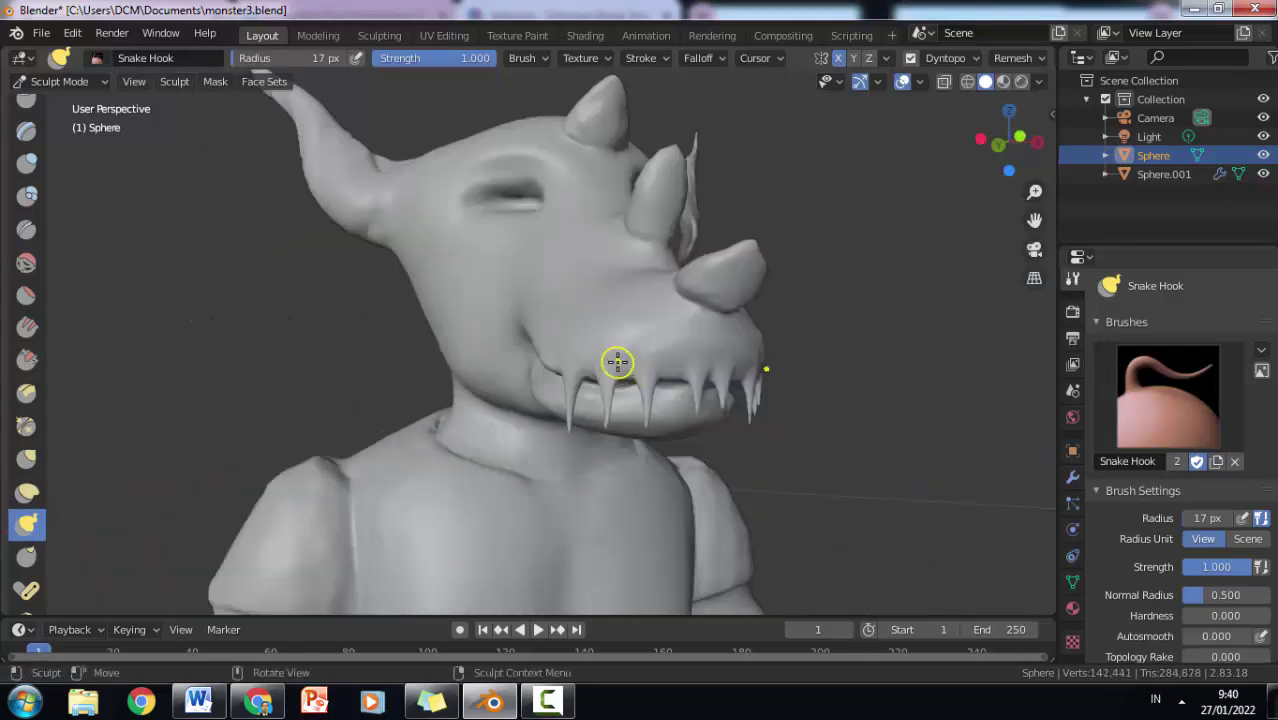
scroll(617, 362, "up", 2)
left_click(27, 229)
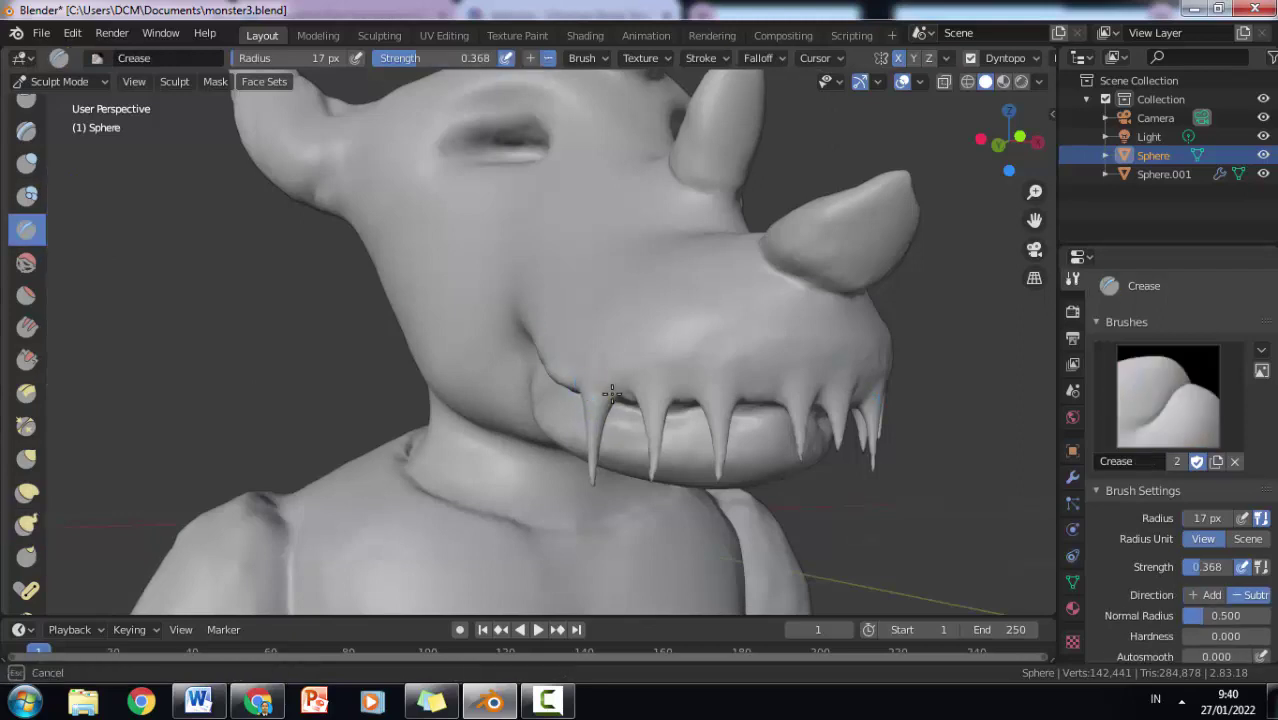
mouse_move(583, 390)
left_mouse_down()
mouse_move(713, 414)
mouse_move(727, 400)
mouse_move(841, 410)
left_mouse_up()
scroll(841, 410, "down", 3)
middle_click_drag(841, 410, 762, 370)
scroll(762, 370, "up", 3)
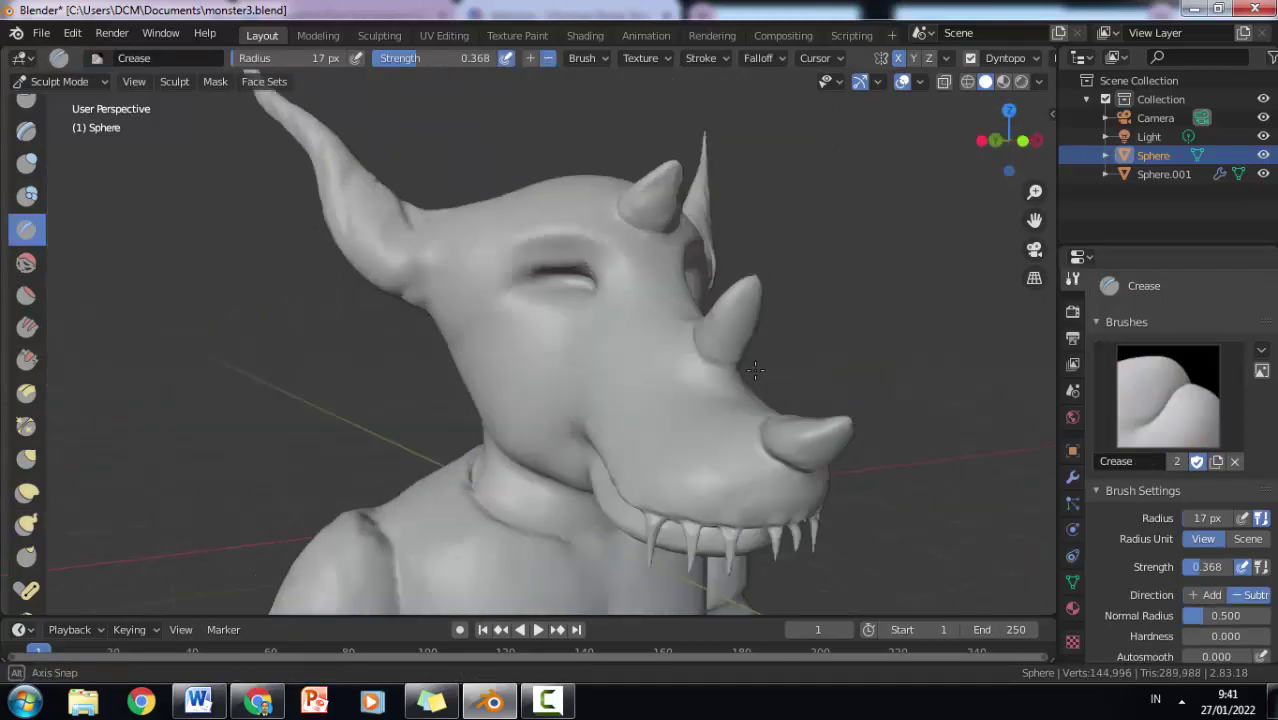
Step: Undo the recent mouth strokes and save the monster3 sculpt file
key("ctrl+z")
key("ctrl+z")
key("ctrl+z")
key("ctrl+z")
scroll(762, 360, "up", 2)
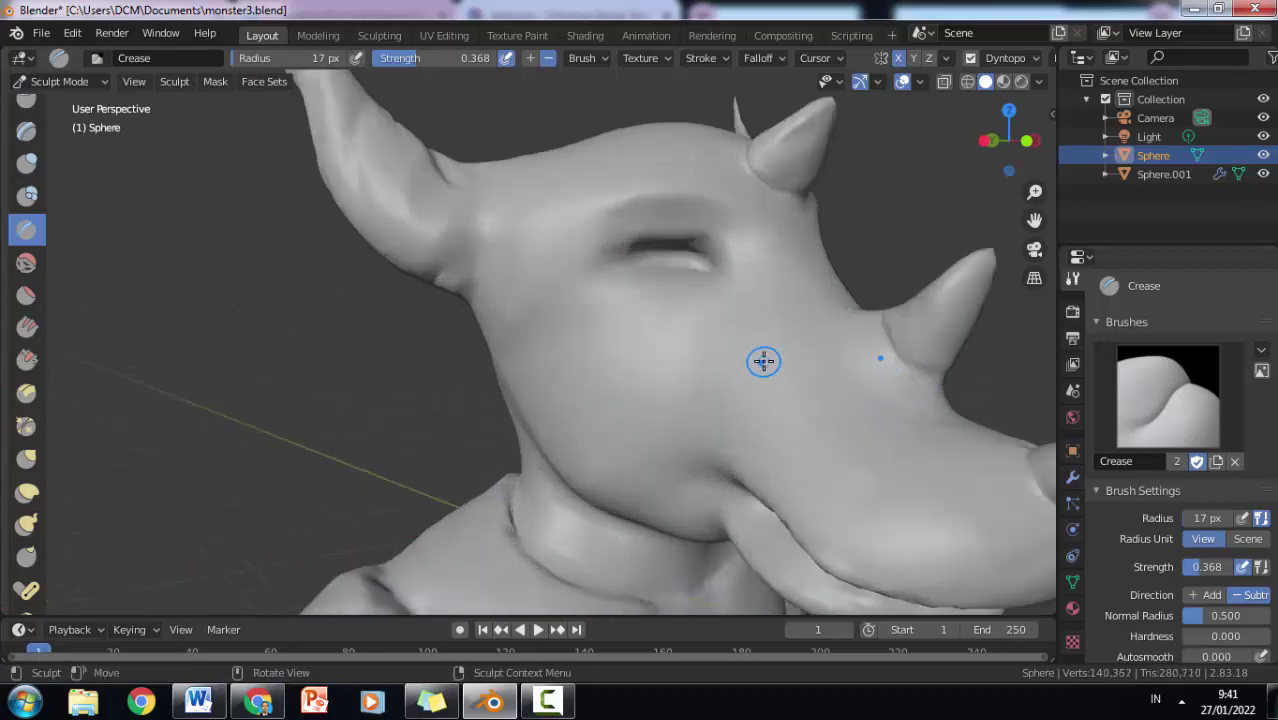
key("ctrl+s")
scroll(725, 364, "down", 5)
middle_click_drag(725, 364, 700, 360)
Step: Leave Sculpt Mode for Object Mode and switch to the Modeling workspace
left_click(60, 81)
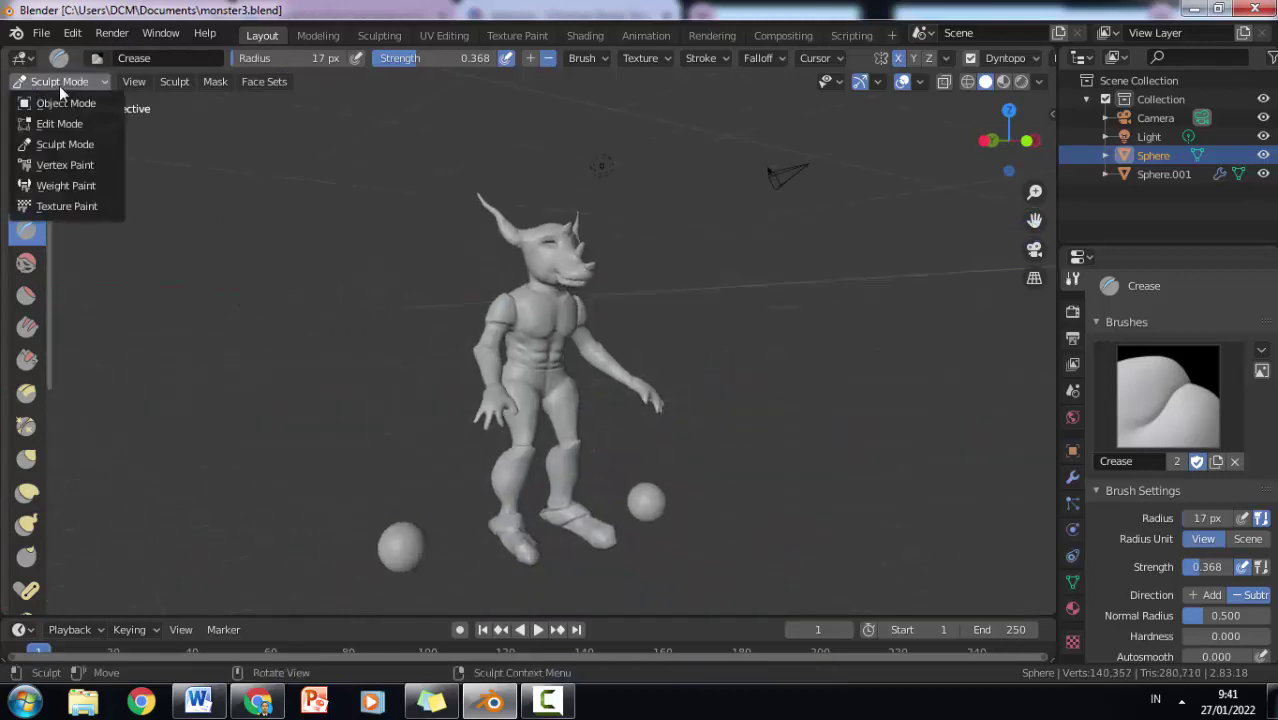
left_click(50, 97)
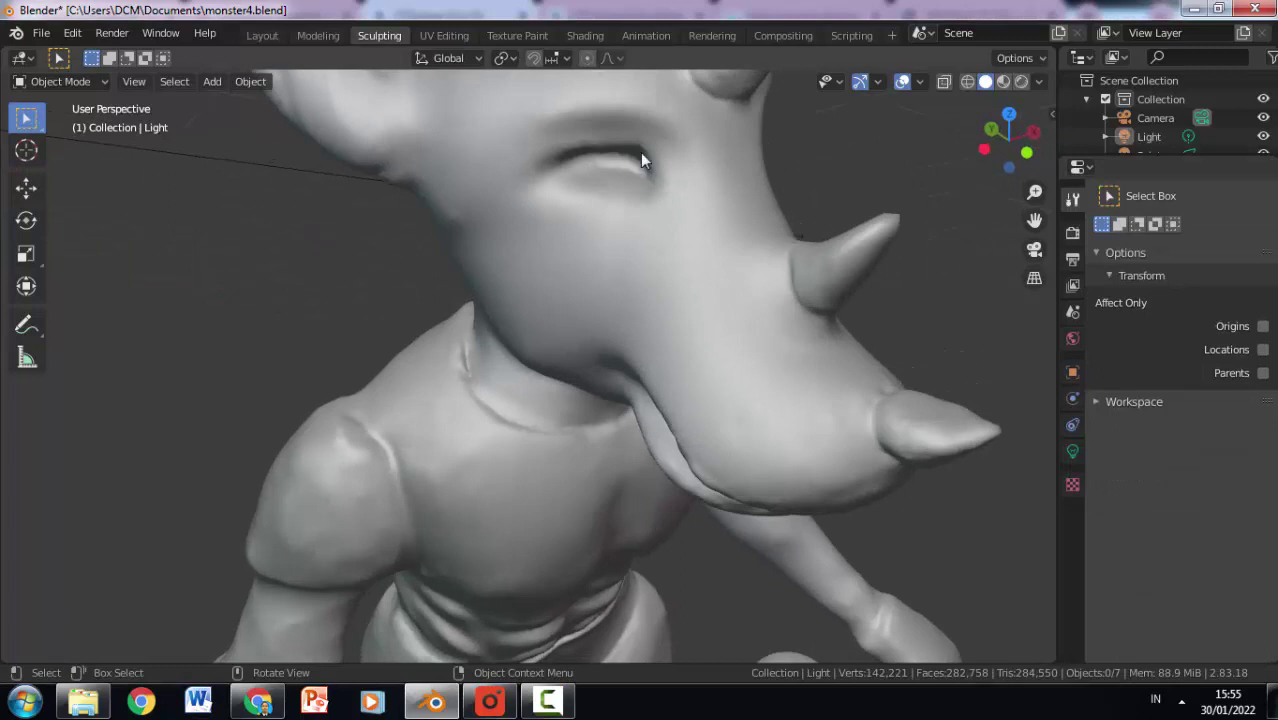
left_click(318, 35)
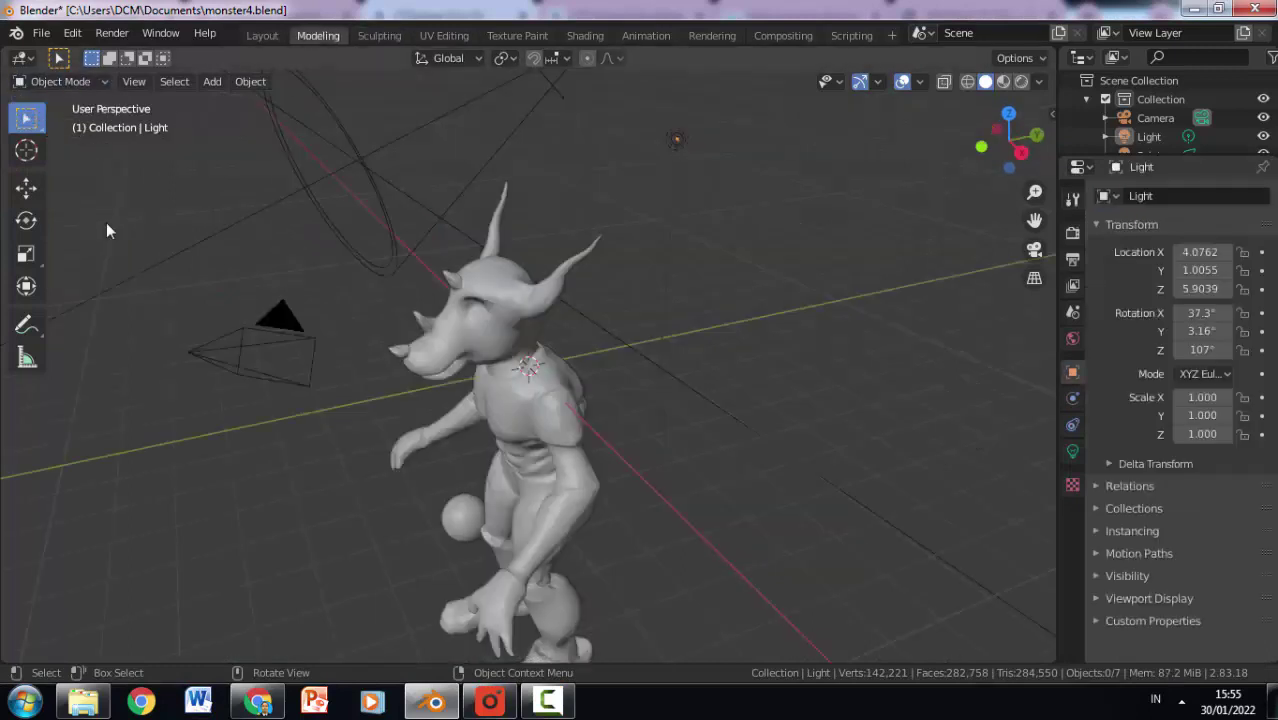
left_click(26, 187)
Step: Select the monster Sphere mesh and return to Sculpt Mode
middle_click_drag(420, 330, 460, 322)
left_click(460, 322)
left_click(60, 81)
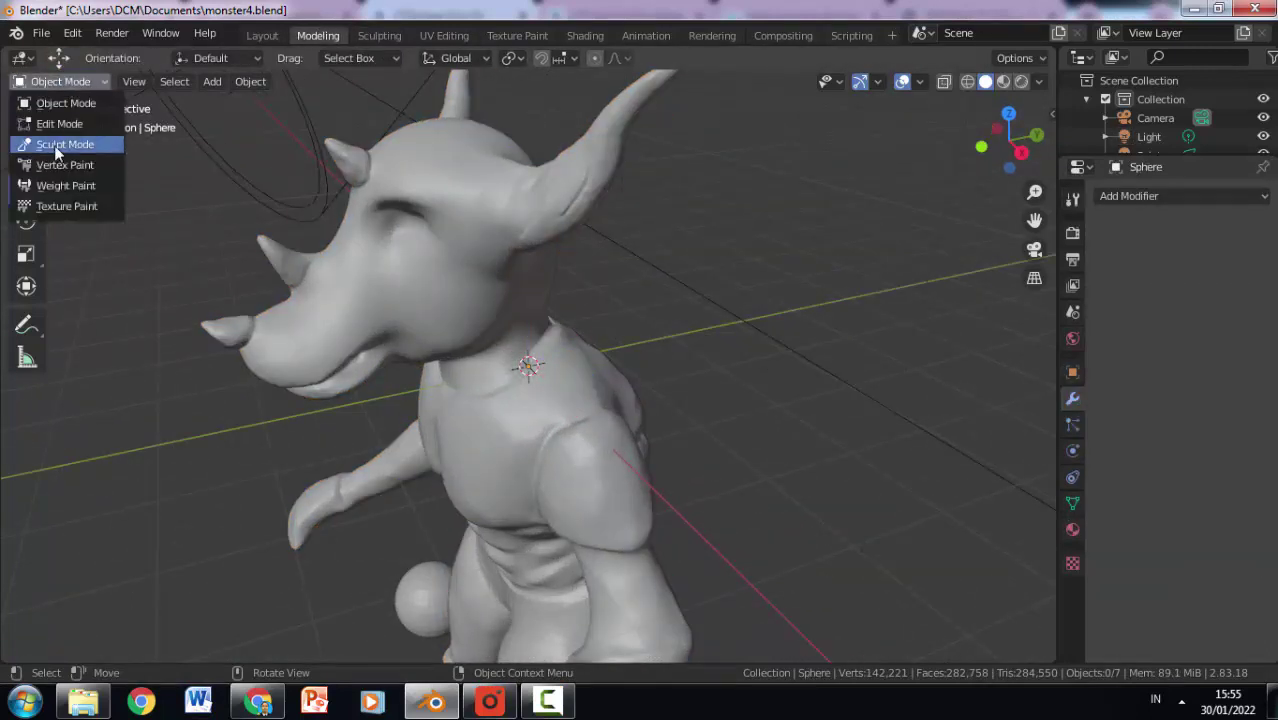
left_click(58, 142)
mouse_move(319, 234)
middle_mouse_down()
mouse_move(448, 434)
mouse_move(628, 168)
mouse_move(651, 223)
mouse_move(790, 351)
mouse_move(1034, 219)
middle_mouse_up()
Step: Raise the brush strength to 0.552 and undo the first eye stroke
scroll(1034, 219, "up", 3)
left_click_drag(1034, 219, 1034, 540)
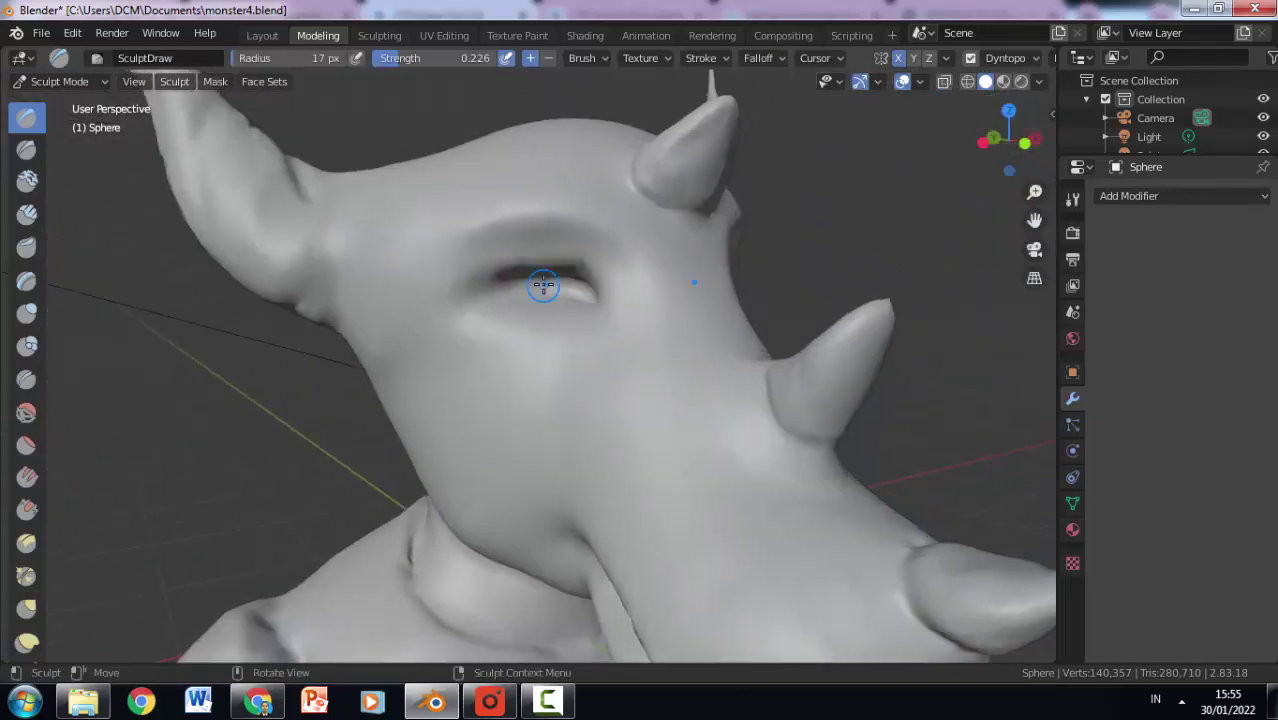
left_click_drag(540, 310, 556, 271)
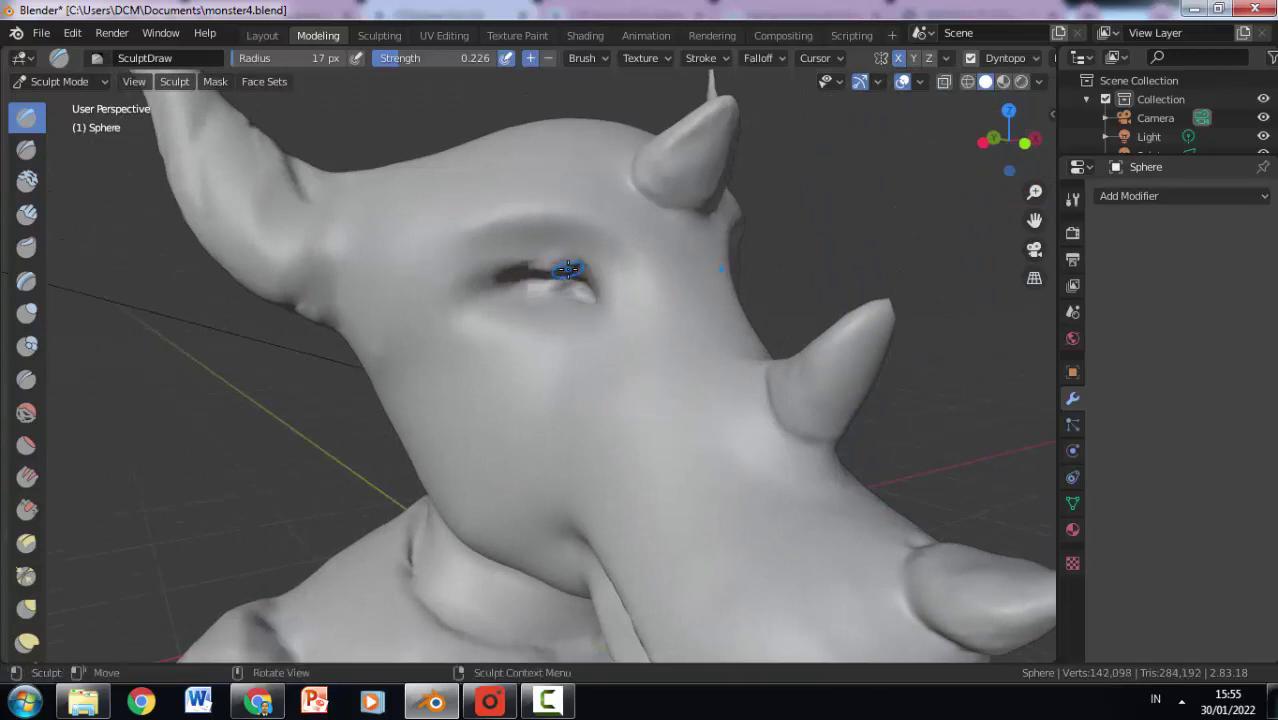
left_click_drag(400, 57, 445, 57)
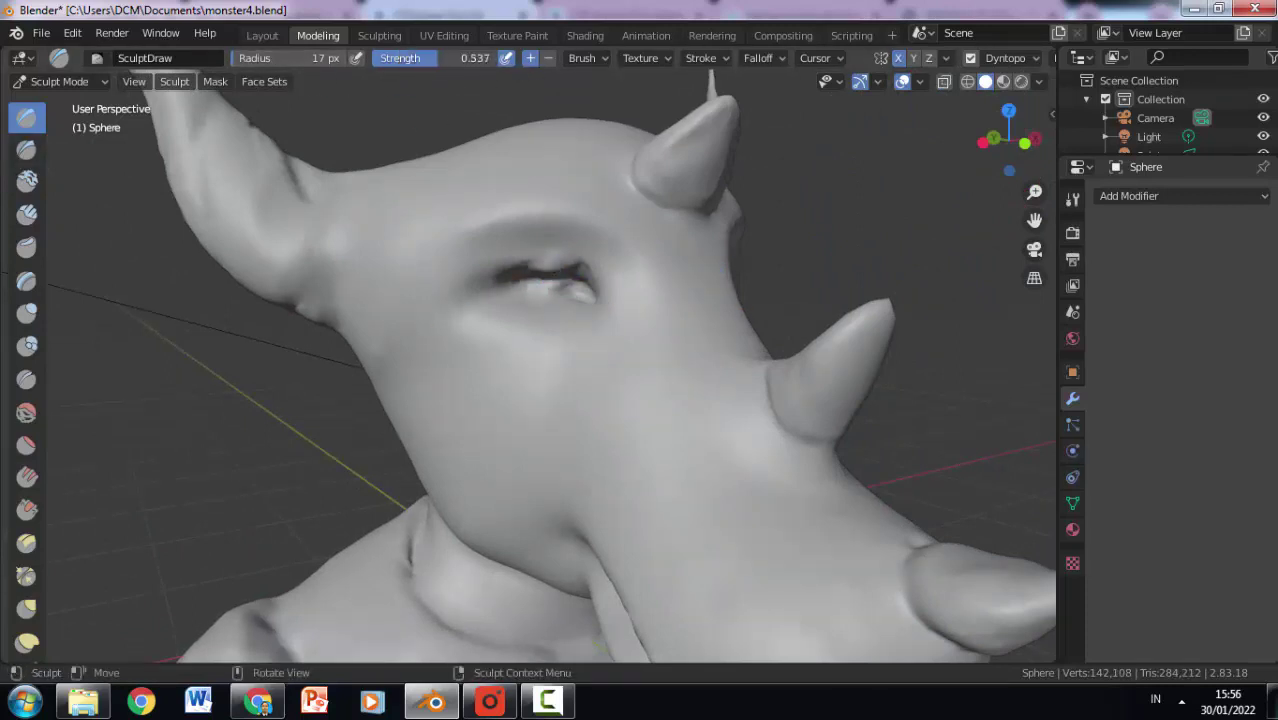
mouse_move(548, 268)
left_mouse_down()
mouse_move(545, 283)
mouse_move(572, 276)
left_mouse_up()
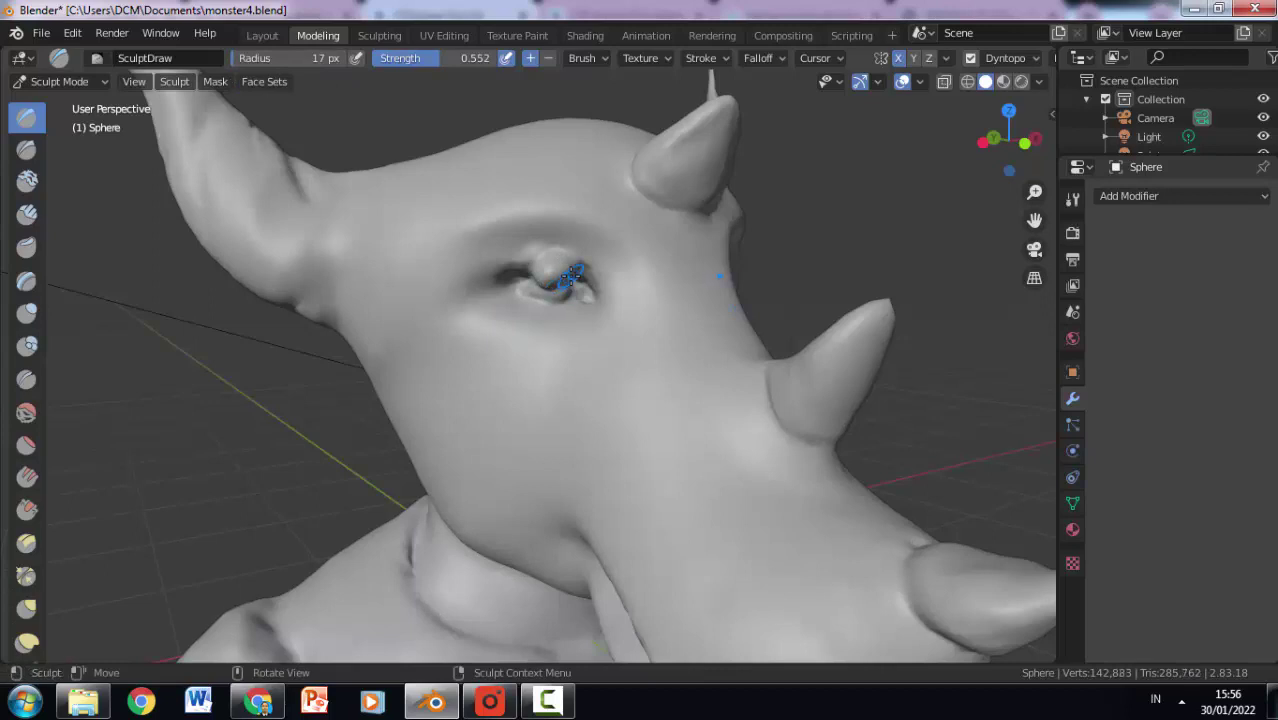
key("ctrl+z")
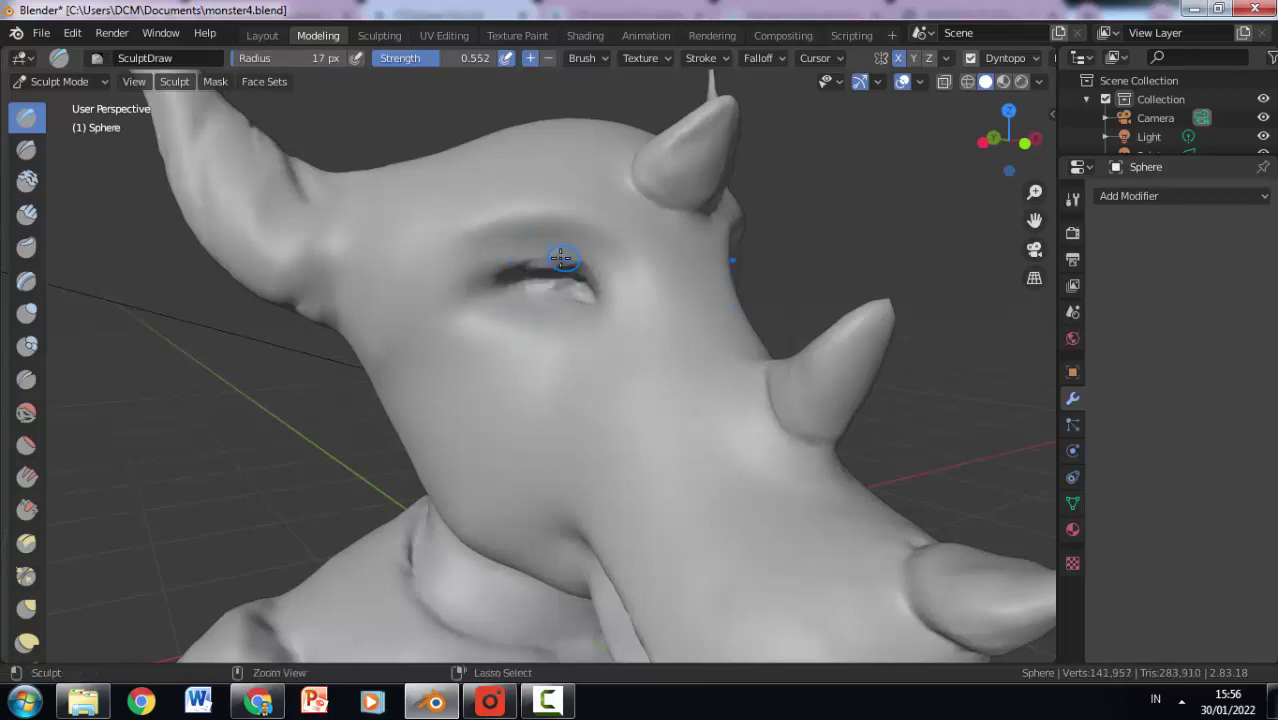
Step: Build up the rounded eyeball with Draw and crease the upper eyelid line
left_click(26, 149)
mouse_move(500, 270)
left_mouse_down()
mouse_move(575, 265)
mouse_move(513, 284)
mouse_move(525, 279)
mouse_move(548, 310)
left_mouse_up()
key("x")
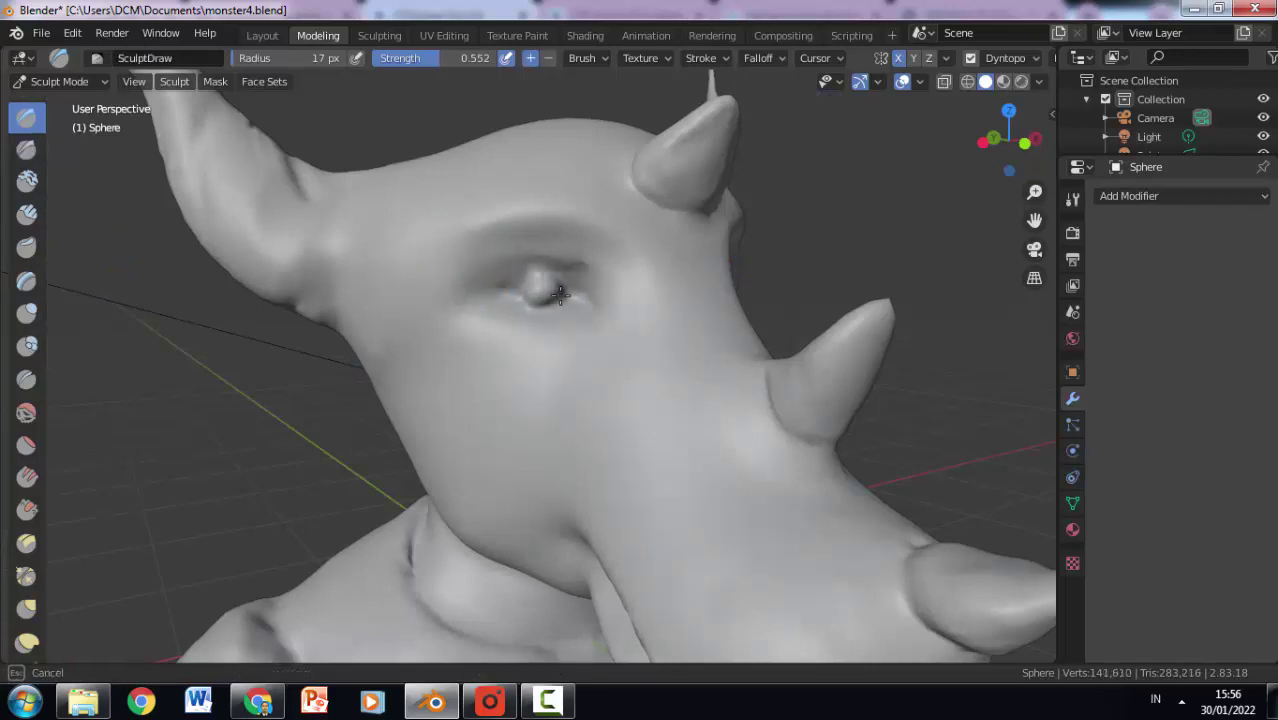
mouse_move(533, 315)
left_mouse_down()
mouse_move(541, 273)
mouse_move(528, 272)
mouse_move(588, 310)
left_mouse_up()
key("shift+c")
left_click_drag(502, 303, 586, 312)
left_click(26, 117)
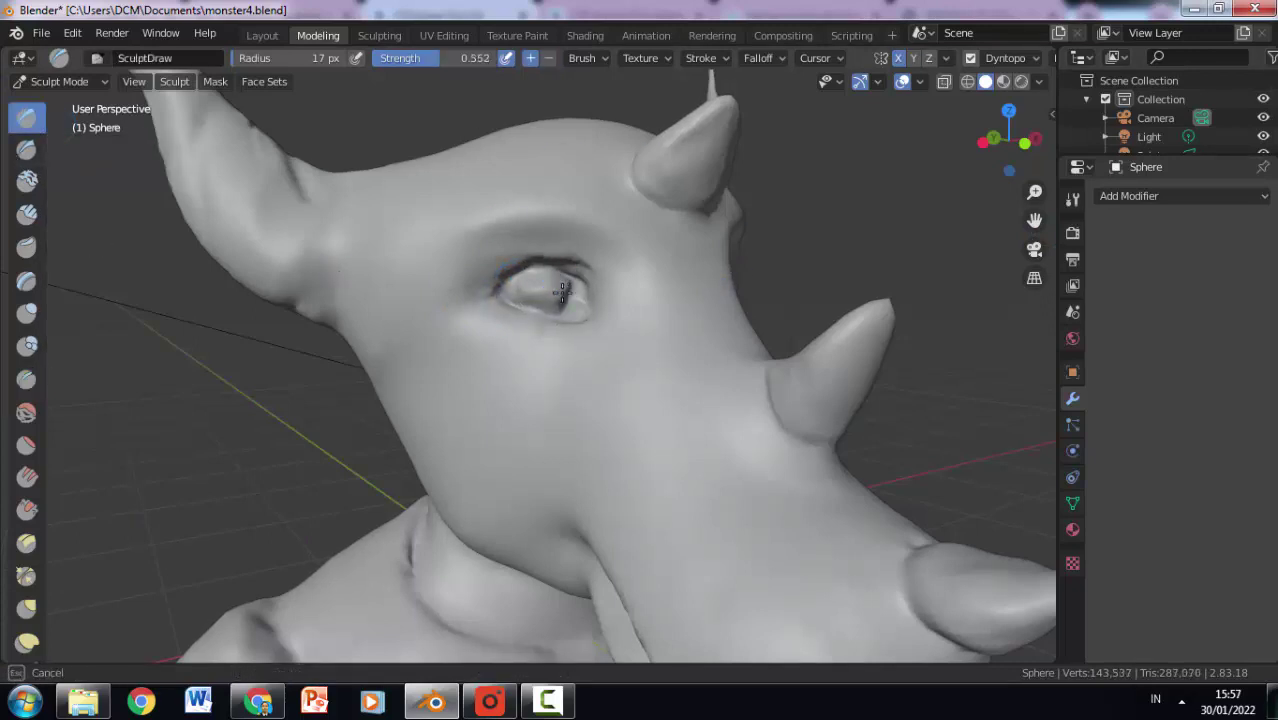
mouse_move(621, 313)
left_mouse_down()
mouse_move(578, 303)
mouse_move(541, 259)
mouse_move(490, 293)
mouse_move(585, 297)
mouse_move(509, 289)
mouse_move(548, 272)
left_mouse_up()
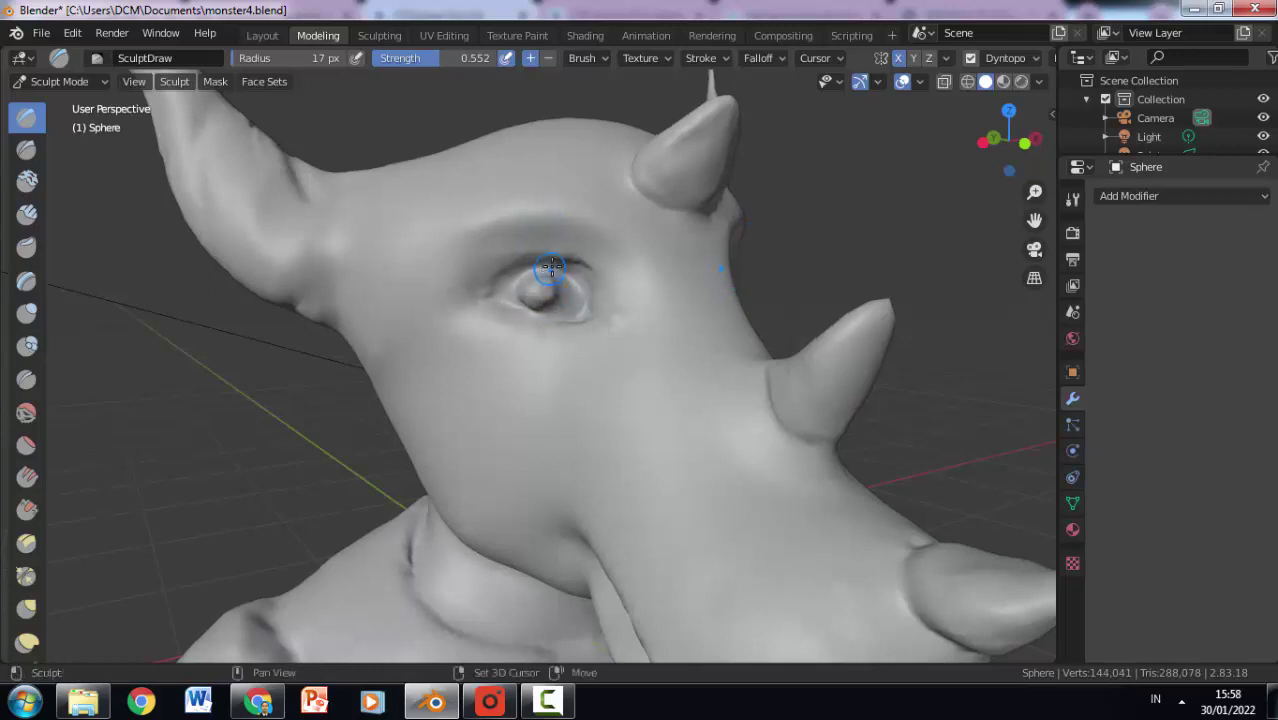
Step: Crease around the eye socket and along the lower eyelid
key("shift+c")
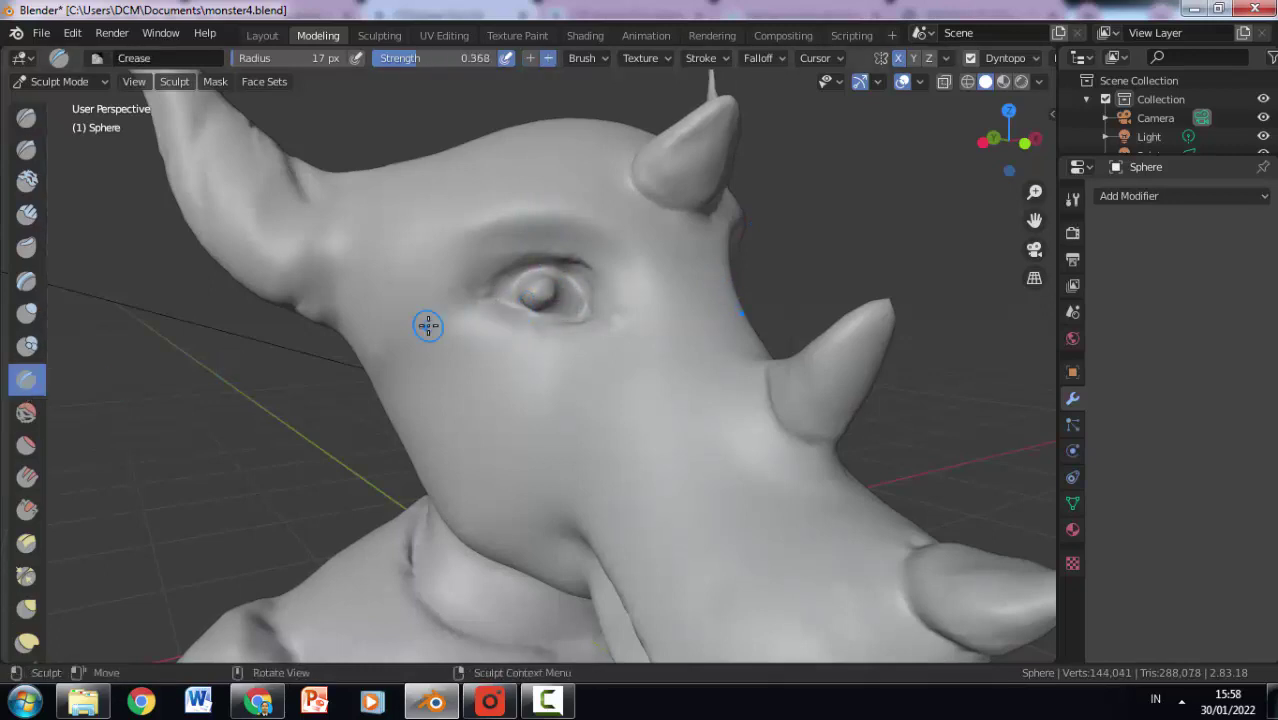
mouse_move(490, 305)
left_mouse_down()
mouse_move(548, 300)
mouse_move(551, 277)
left_mouse_up()
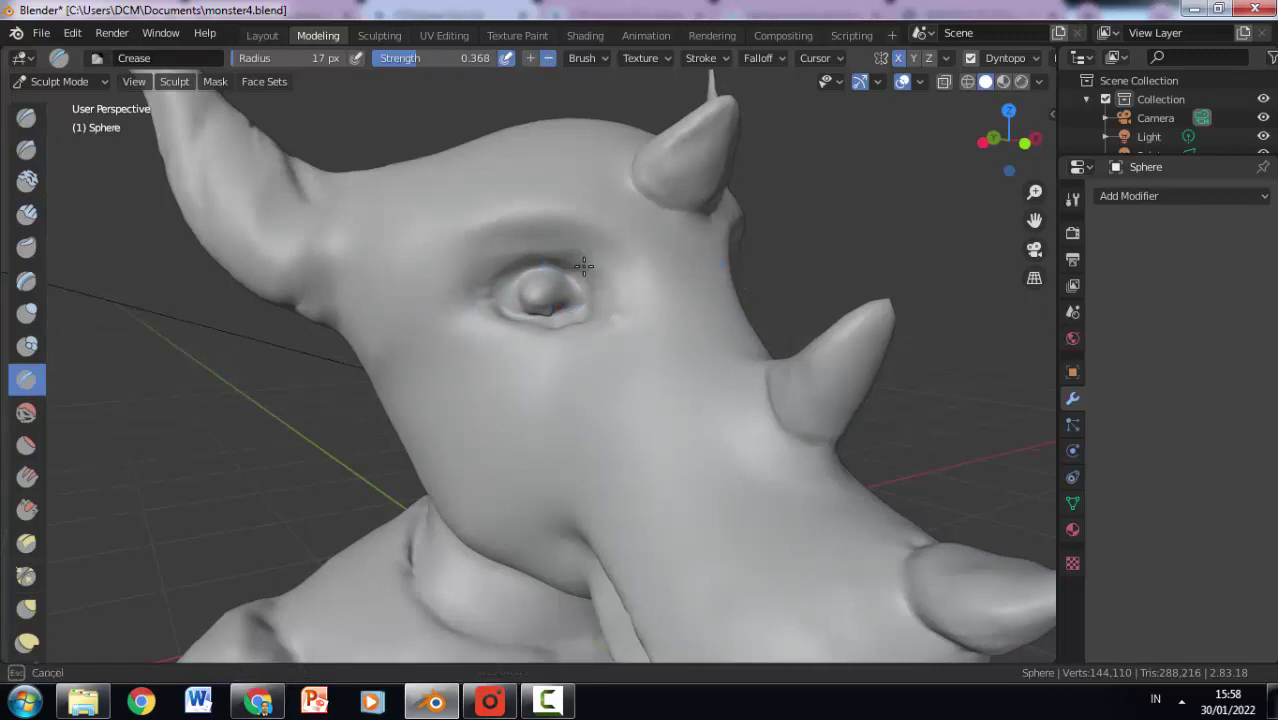
left_click_drag(481, 298, 573, 321)
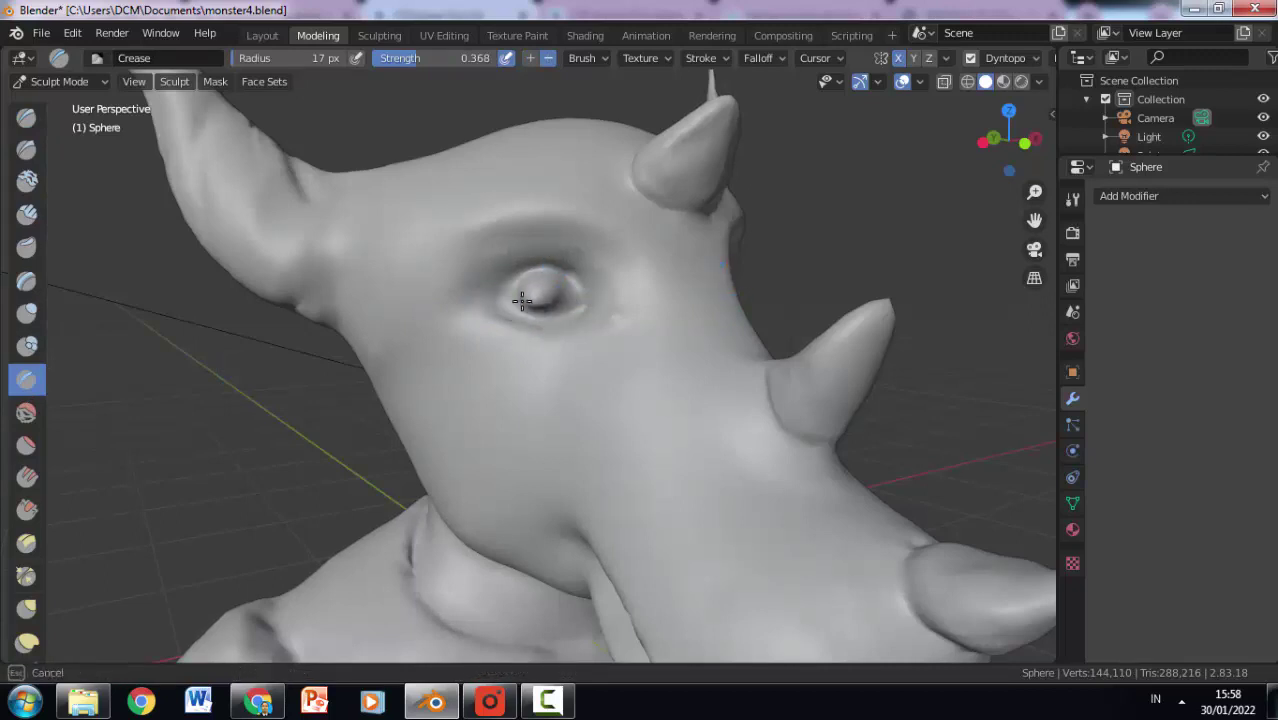
left_click_drag(570, 258, 545, 300)
mouse_move(495, 333)
left_mouse_down()
mouse_move(613, 322)
mouse_move(476, 307)
left_mouse_up()
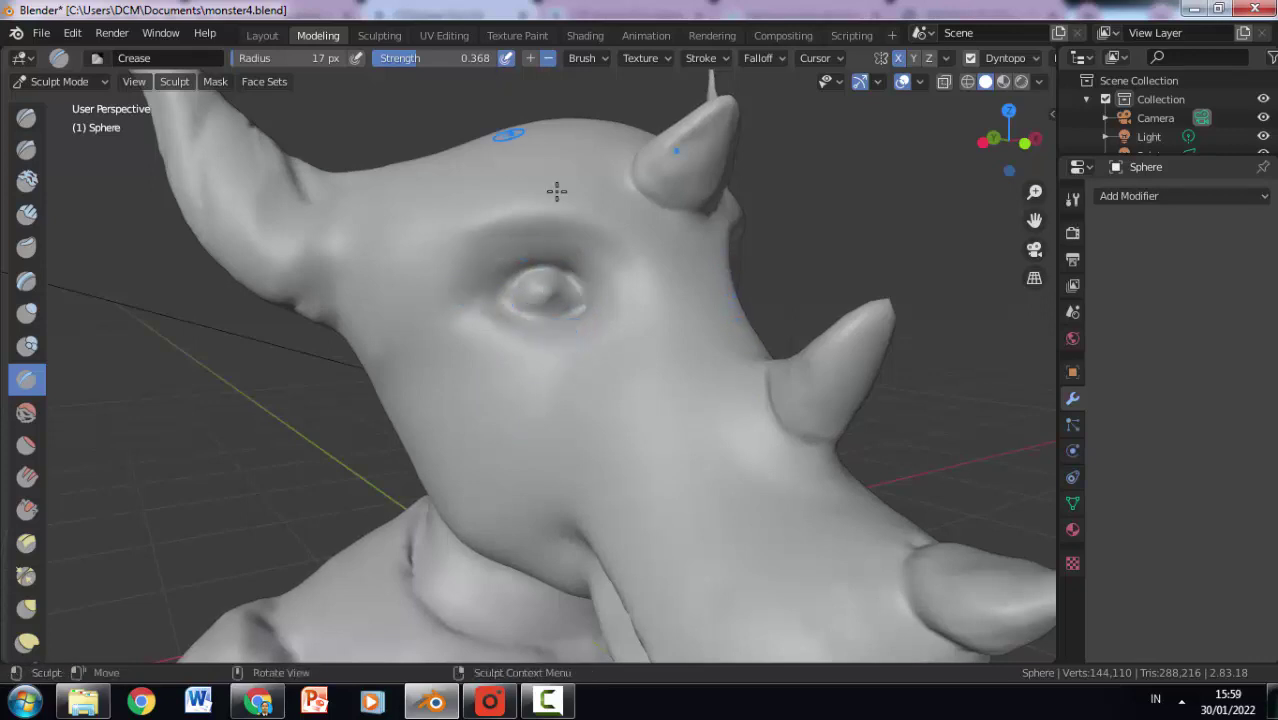
Step: Sculpt a raised brow ridge above the eye with the Draw brush
middle_click_drag(596, 300, 559, 322)
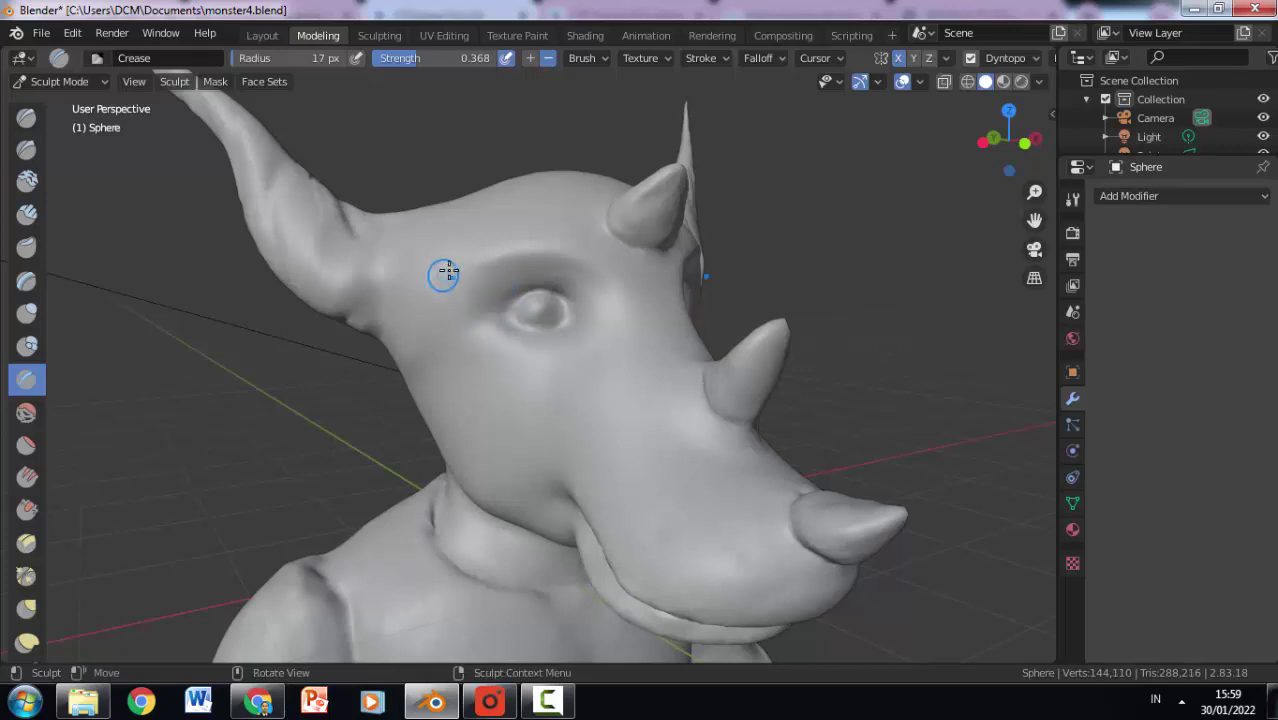
left_click(27, 118)
mouse_move(574, 261)
left_mouse_down()
mouse_move(608, 257)
mouse_move(447, 257)
left_mouse_up()
mouse_move(520, 273)
left_mouse_down()
mouse_move(513, 245)
mouse_move(456, 243)
mouse_move(571, 257)
mouse_move(438, 259)
mouse_move(542, 286)
mouse_move(434, 260)
mouse_move(576, 277)
mouse_move(513, 250)
left_mouse_up()
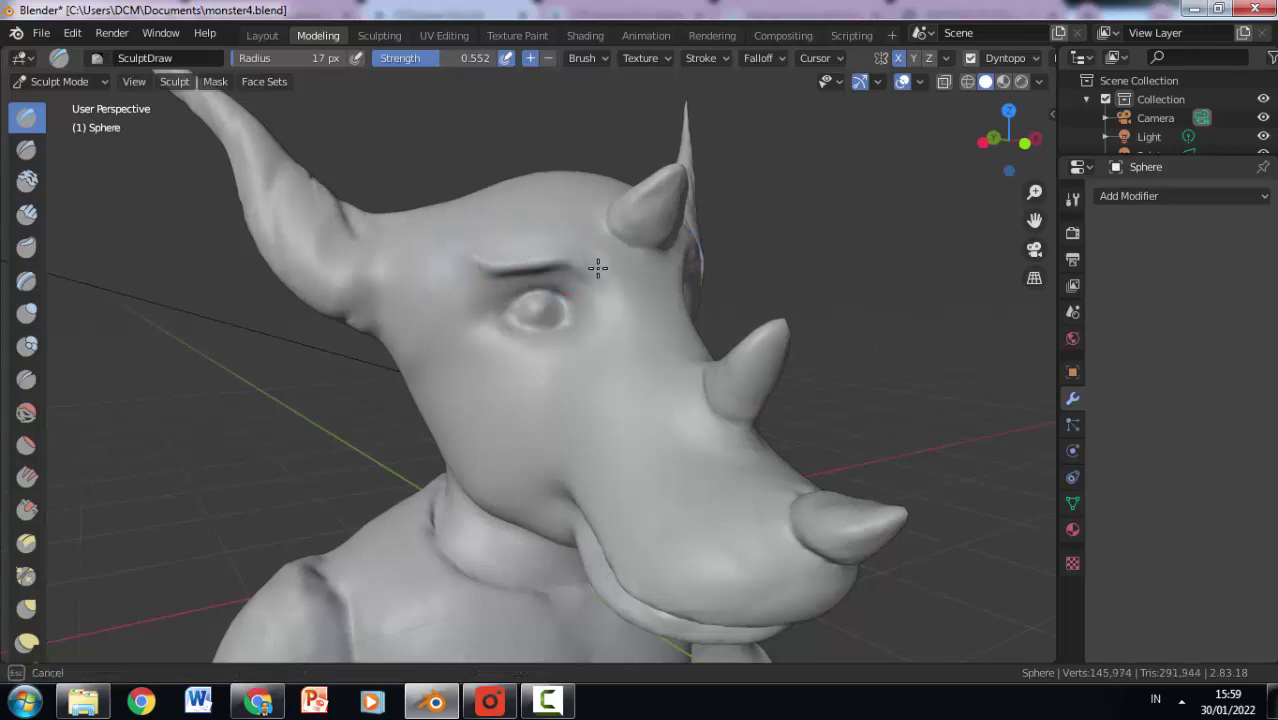
Step: Deepen the crease under the brow, undo the stray bulge, and reshape the lower eyelid
mouse_move(590, 266)
left_mouse_down()
mouse_move(545, 283)
mouse_move(589, 284)
left_mouse_up()
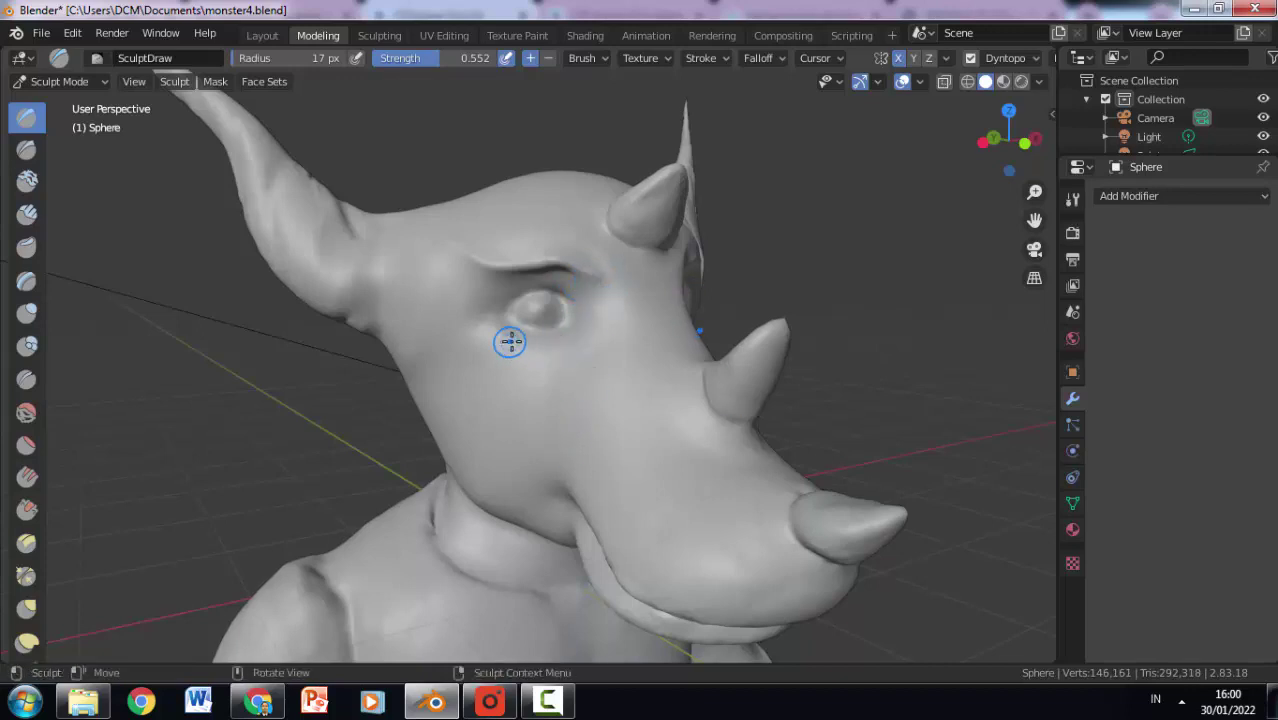
left_click_drag(580, 328, 606, 329)
key("ctrl+z")
key("ctrl+z")
key("ctrl+z")
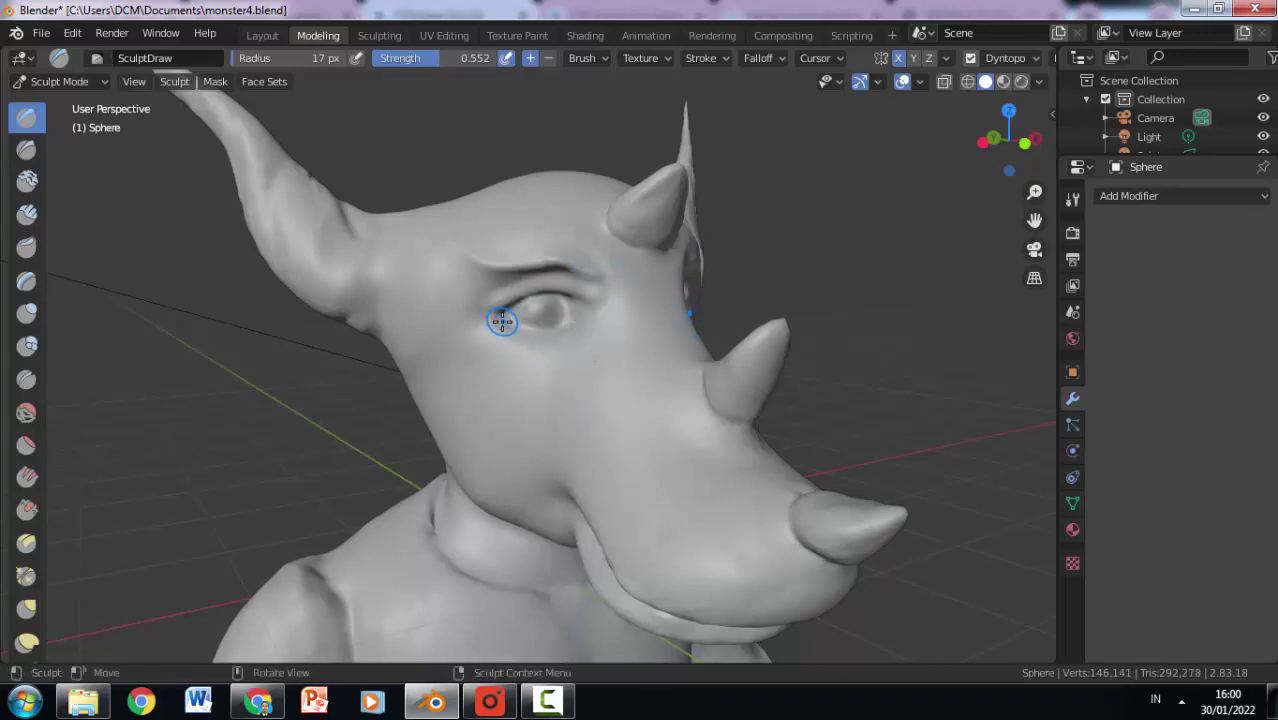
key("ctrl+z")
mouse_move(564, 340)
left_mouse_down()
mouse_move(522, 357)
mouse_move(582, 328)
mouse_move(525, 350)
mouse_move(542, 348)
left_mouse_up()
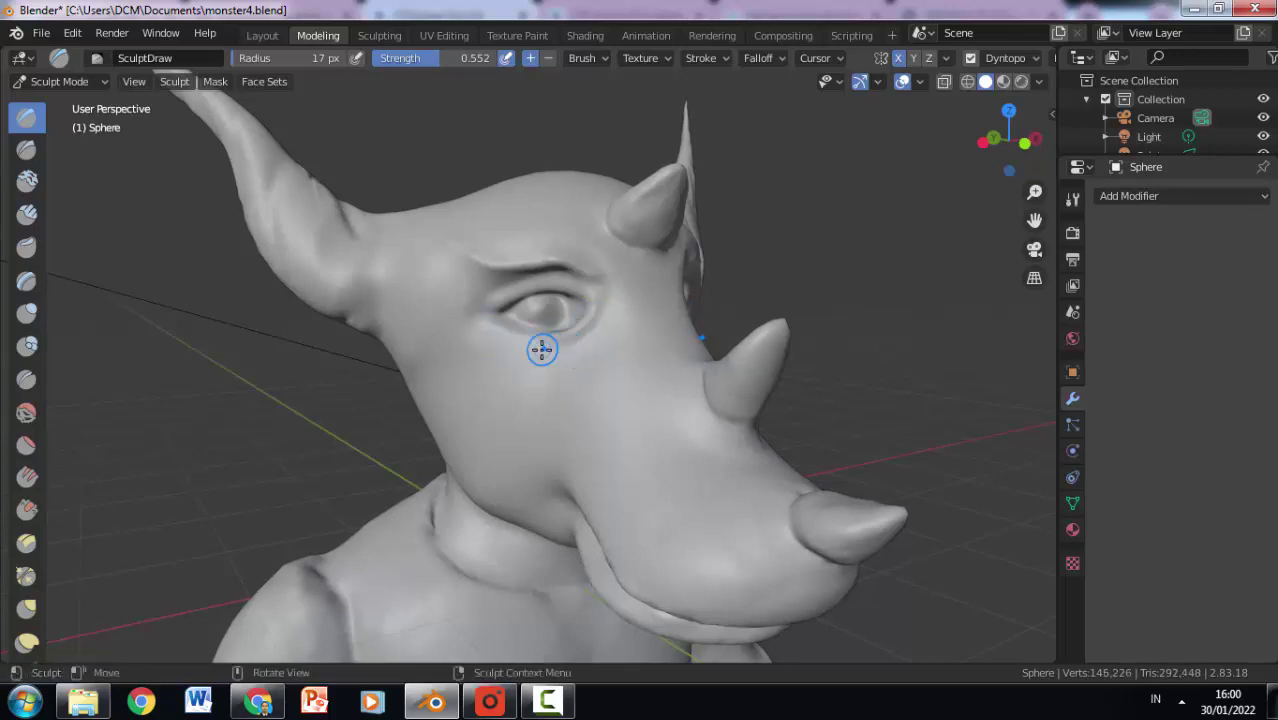
Step: Crease the eyelid lines and the area near the snout, then turn to the other side
key("shift+c")
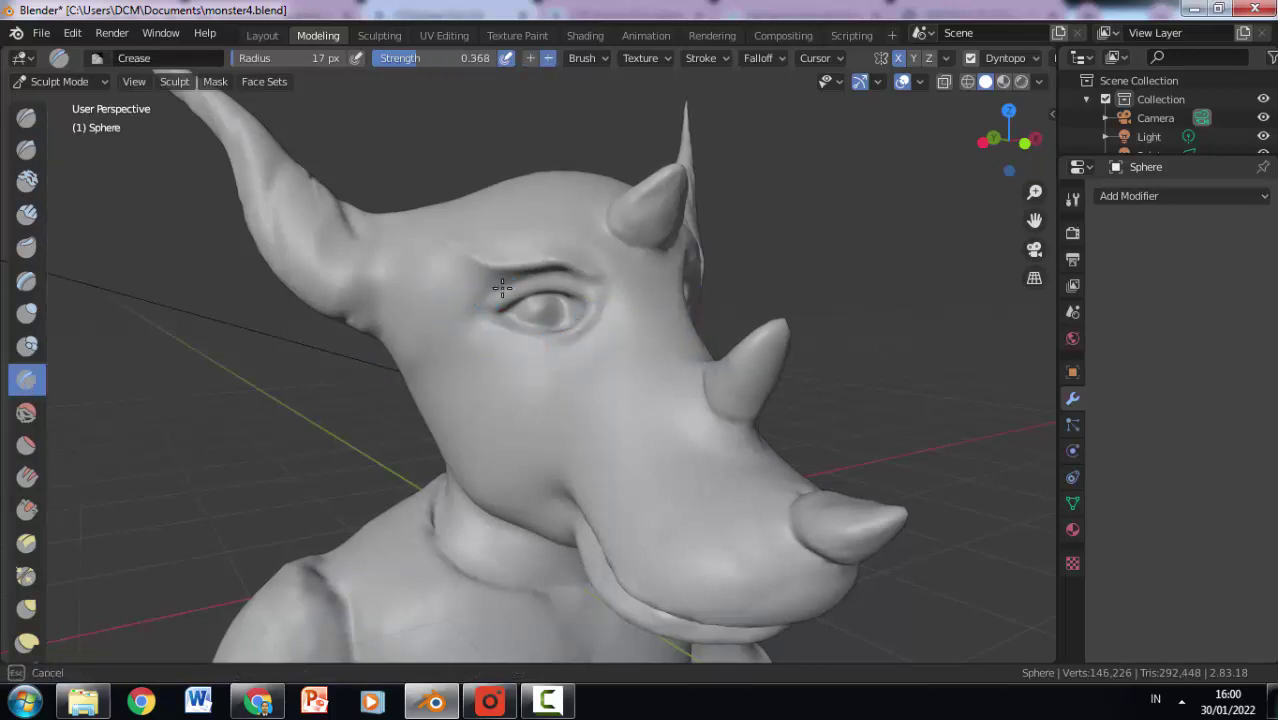
mouse_move(502, 288)
left_mouse_down()
mouse_move(471, 308)
mouse_move(565, 293)
left_mouse_up()
mouse_move(489, 314)
left_mouse_down()
mouse_move(477, 298)
mouse_move(474, 308)
mouse_move(499, 298)
mouse_move(513, 368)
mouse_move(577, 279)
mouse_move(476, 322)
mouse_move(498, 294)
mouse_move(545, 345)
mouse_move(488, 343)
mouse_move(516, 371)
mouse_move(474, 331)
mouse_move(563, 358)
left_mouse_up()
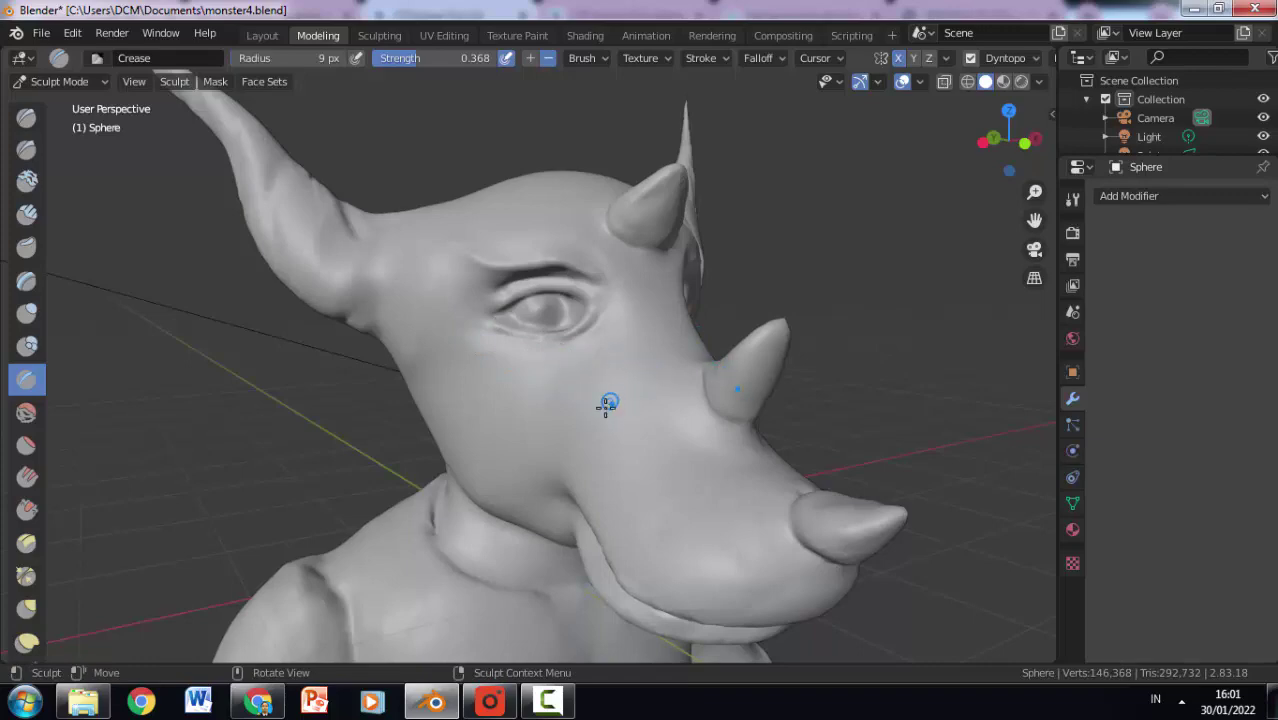
left_click_drag(607, 405, 706, 452)
left_click_drag(569, 445, 582, 425)
middle_click_drag(564, 306, 420, 312)
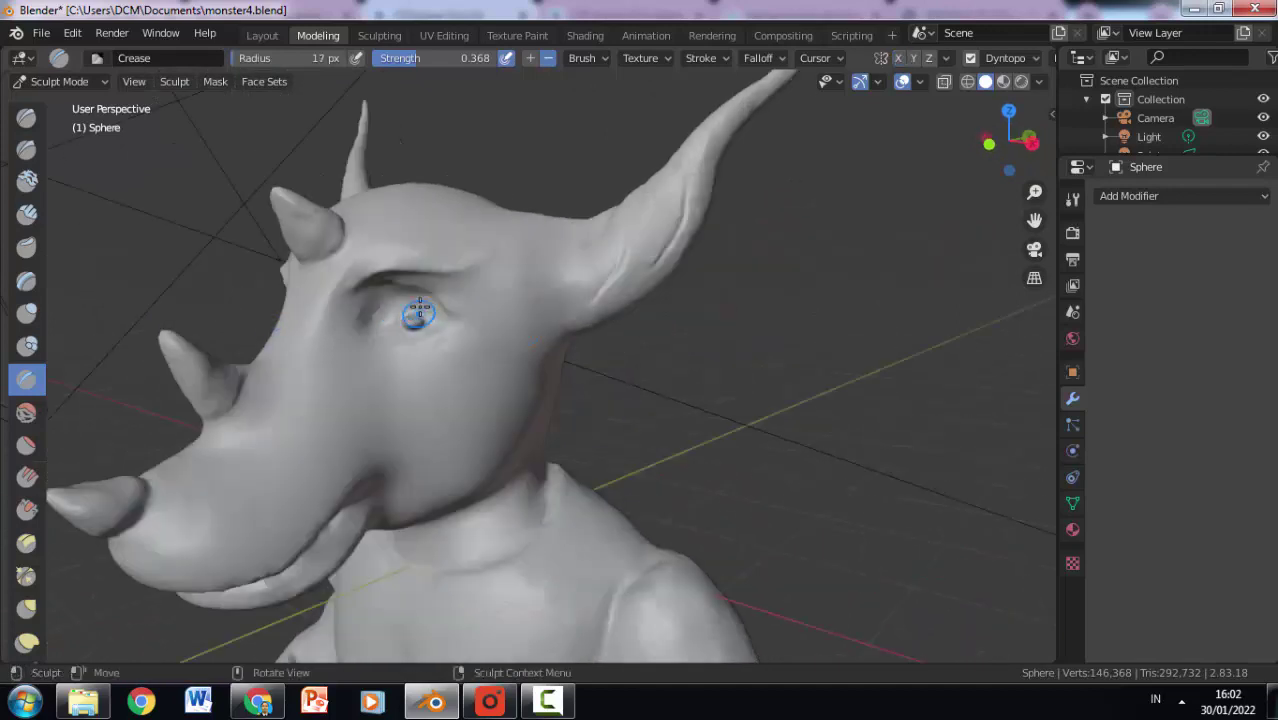
Step: Build a raised eyeball on the second eye and crease its upper eyelid line
left_click_drag(407, 316, 404, 331, "shift")
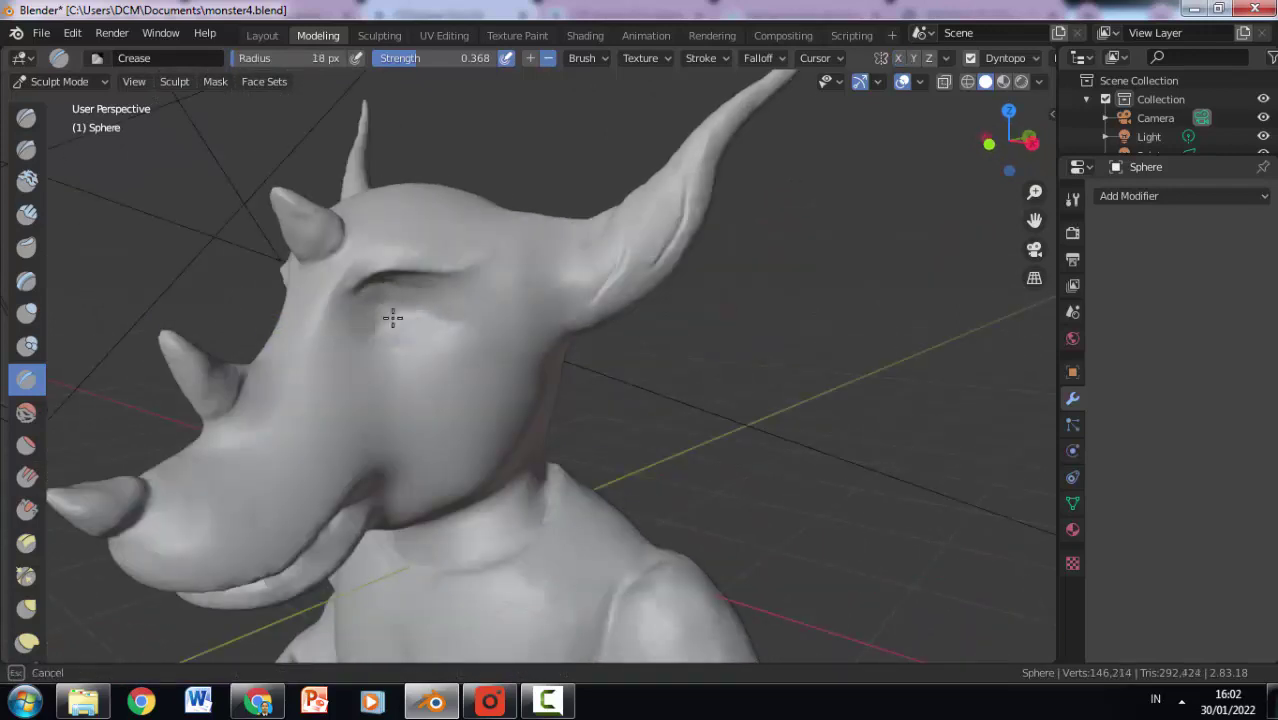
key("x")
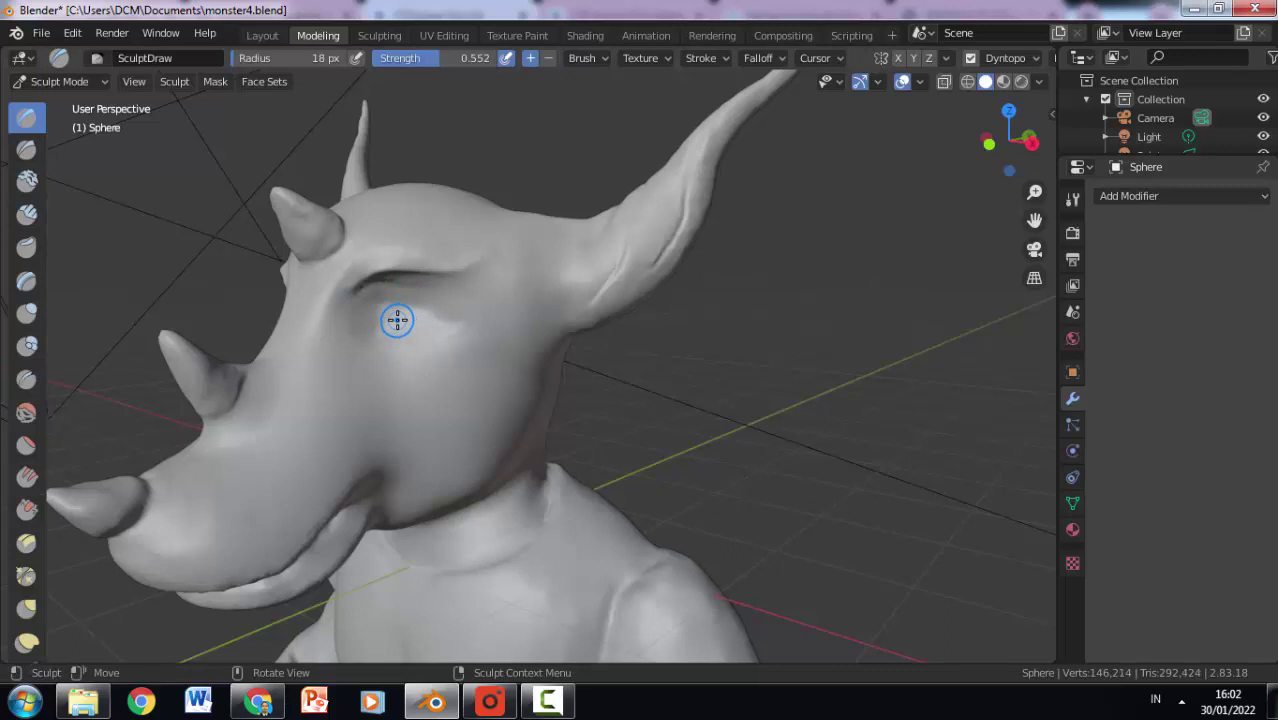
mouse_move(418, 316)
left_mouse_down()
mouse_move(400, 318)
mouse_move(442, 331)
mouse_move(456, 320)
left_mouse_up()
key("shift+c")
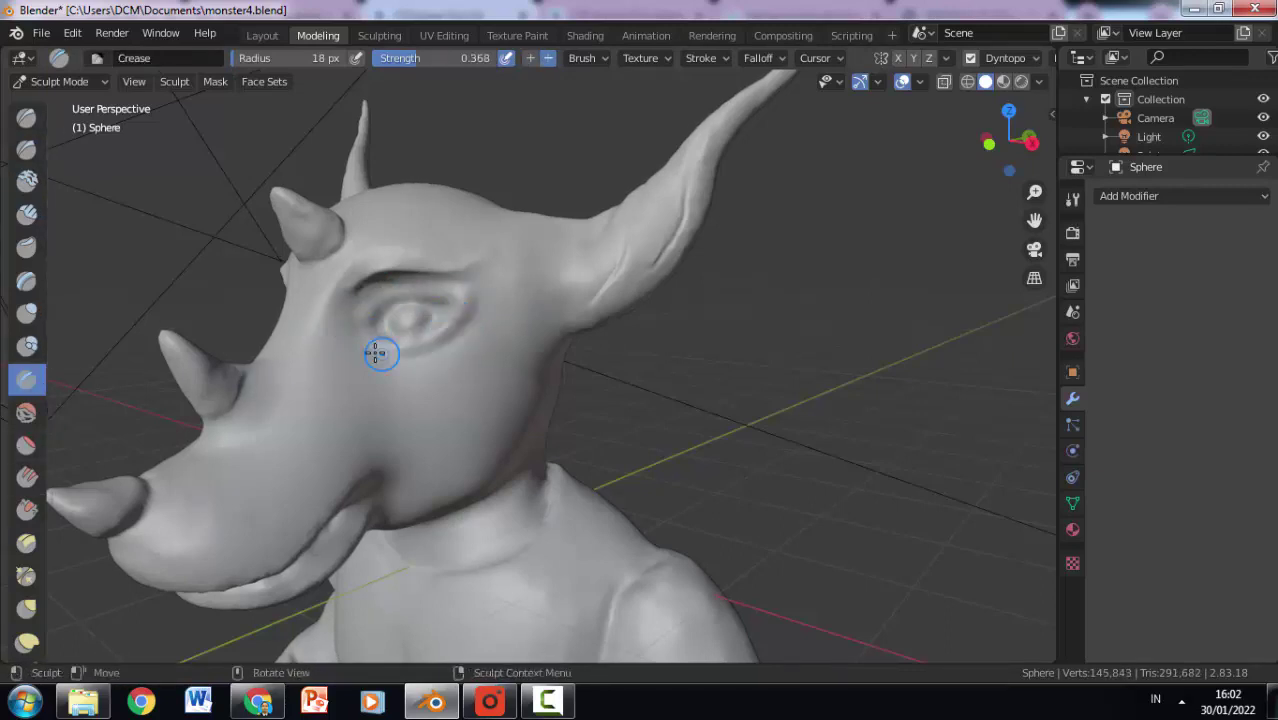
left_click_drag(359, 312, 455, 290)
Step: Puff up the lower eyelid and deepen the lid lines around the eye
key("x")
mouse_move(371, 365)
left_mouse_down()
mouse_move(360, 315)
mouse_move(385, 345)
left_mouse_up()
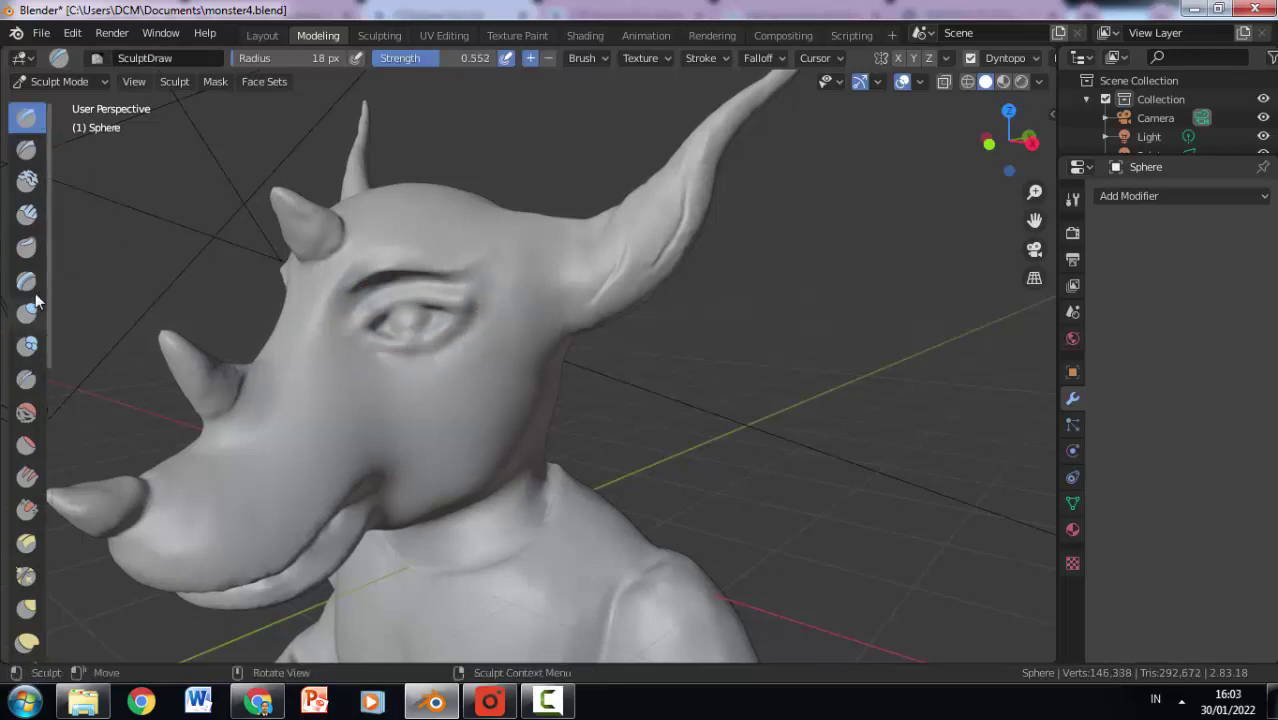
key("shift+c")
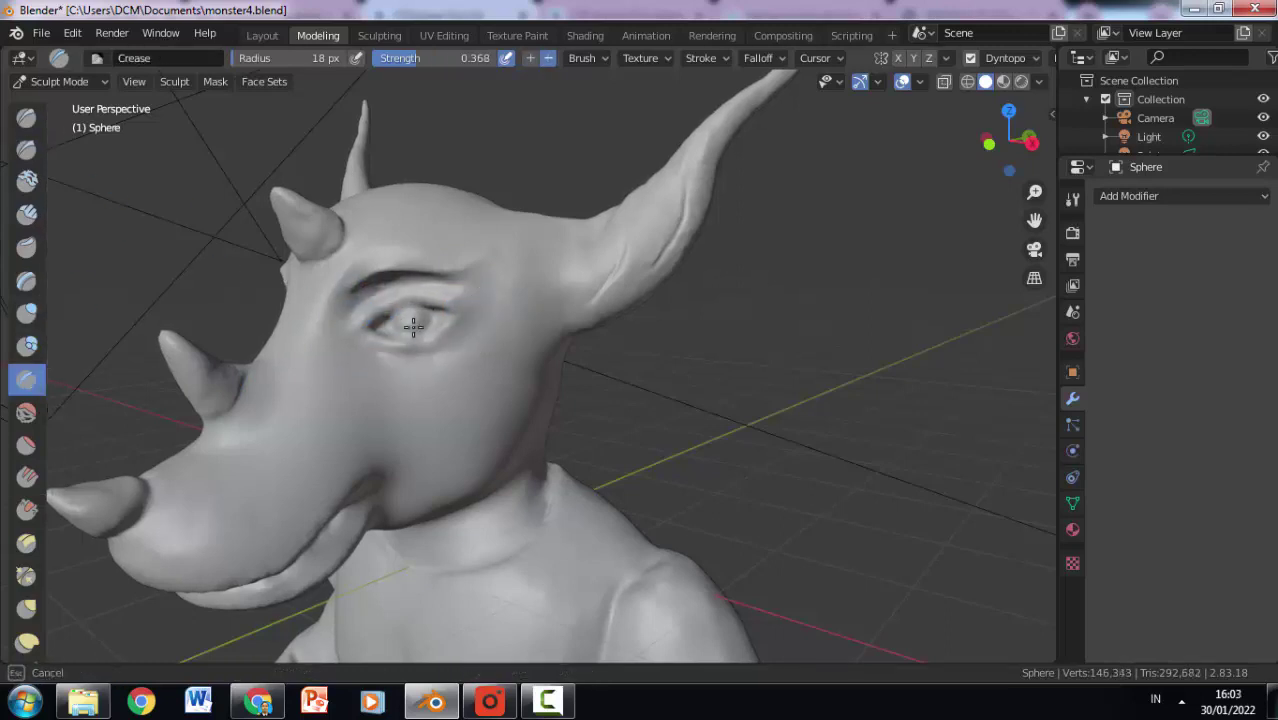
mouse_move(424, 336)
left_mouse_down()
mouse_move(485, 323)
mouse_move(422, 286)
left_mouse_up()
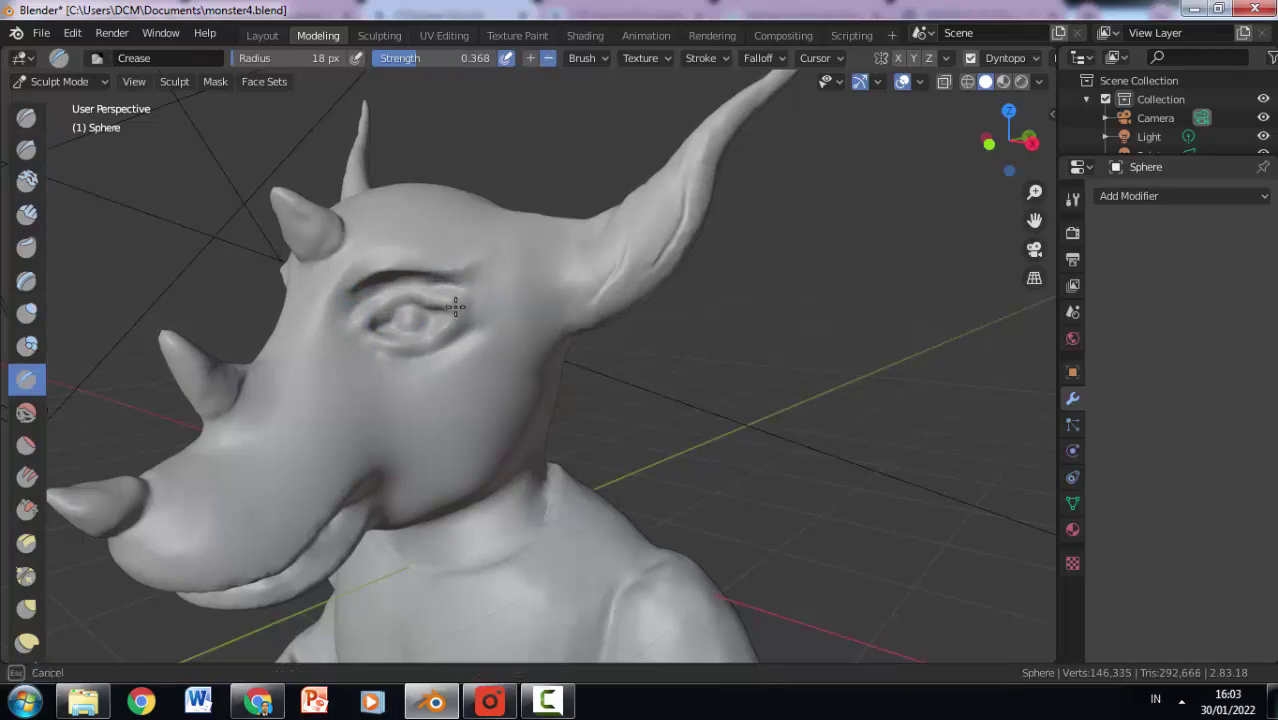
mouse_move(360, 330)
left_mouse_down()
mouse_move(390, 308)
mouse_move(362, 315)
mouse_move(405, 315)
mouse_move(408, 291)
mouse_move(442, 286)
mouse_move(465, 300)
left_mouse_up()
key("x")
Step: Add wrinkles under the eye and a small detail seen from the front
left_click_drag(335, 350, 385, 315)
mouse_move(488, 335)
left_mouse_down()
mouse_move(382, 362)
mouse_move(448, 280)
mouse_move(337, 302)
left_mouse_up()
middle_click_drag(187, 313, 300, 294)
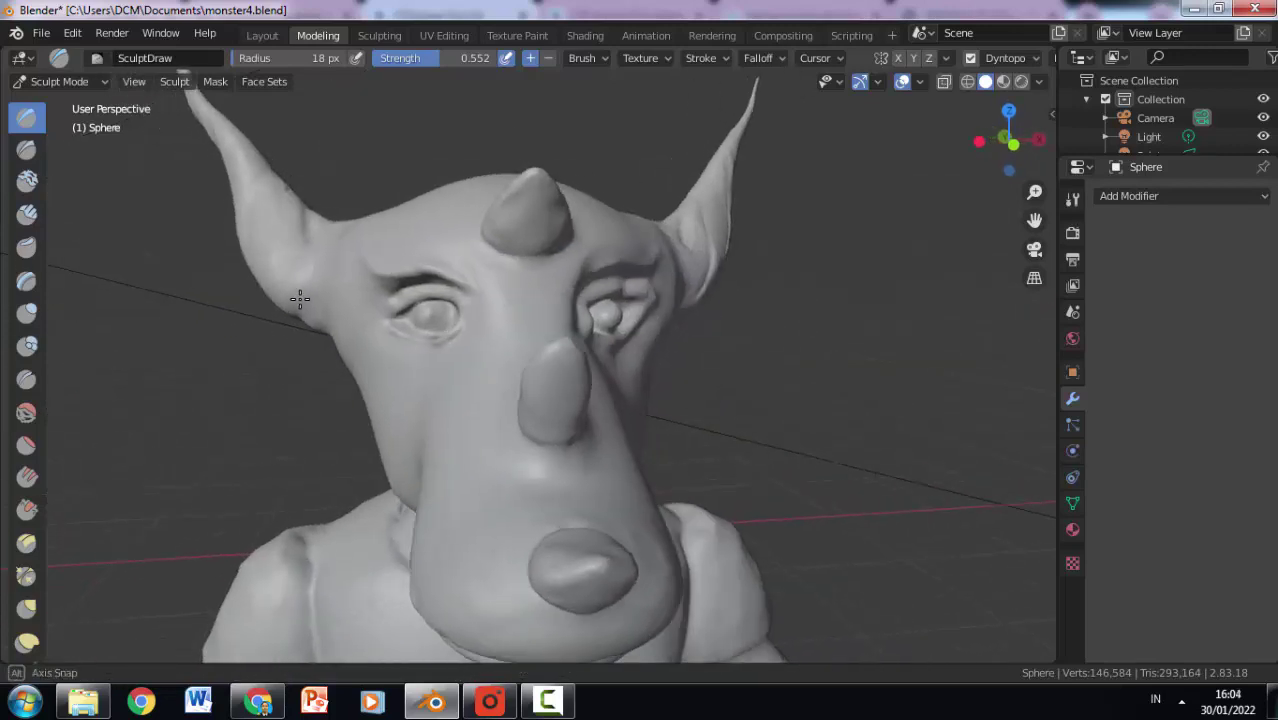
mouse_move(585, 307)
left_mouse_down()
mouse_move(605, 311)
mouse_move(582, 311)
left_mouse_up()
middle_click_drag(582, 311, 320, 320)
Step: Reshape the upper lid and surrounding eye area with the 10 px Draw brush
left_click_drag(320, 320, 414, 285)
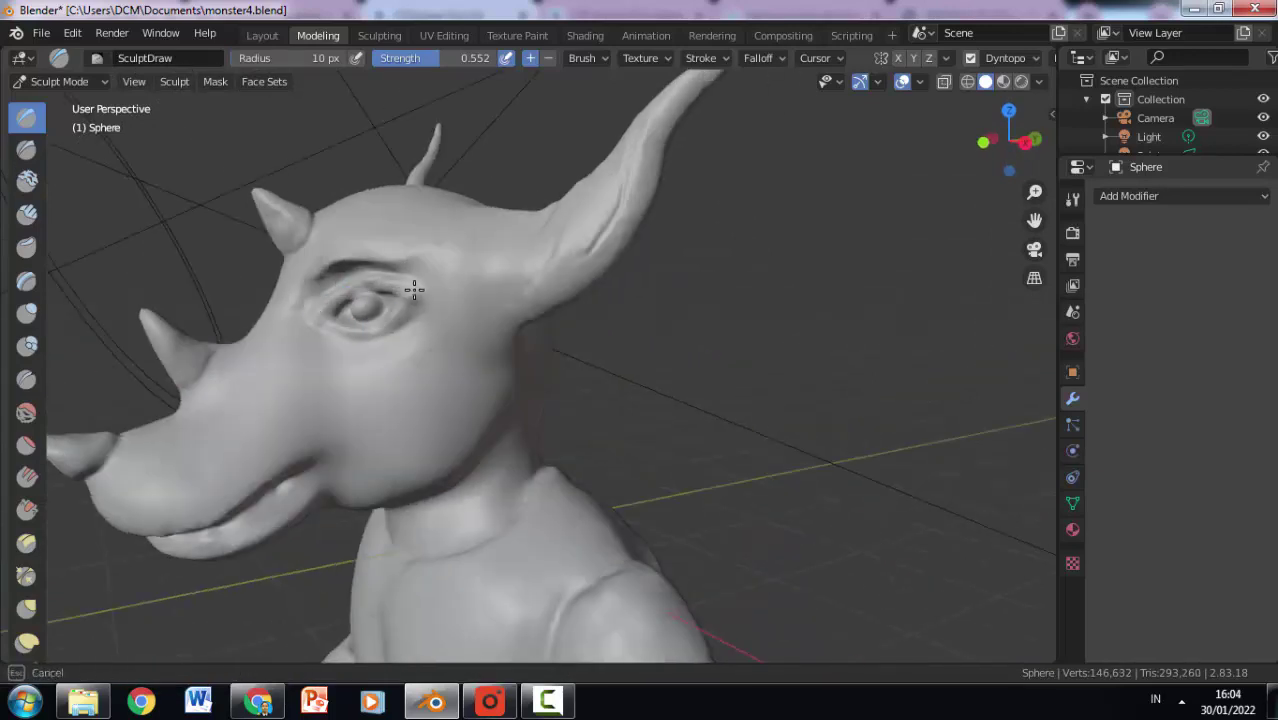
mouse_move(414, 285)
middle_mouse_down()
mouse_move(262, 297)
mouse_move(428, 362)
middle_mouse_up()
left_click_drag(428, 362, 430, 361)
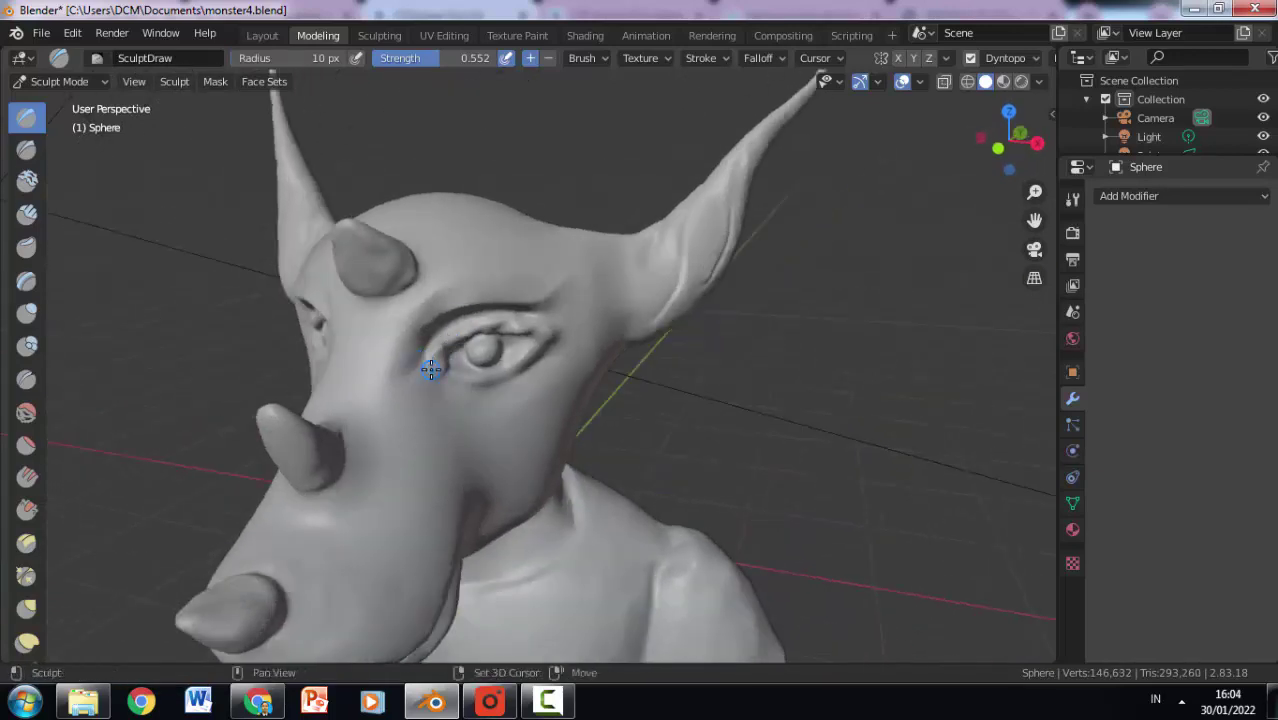
left_click_drag(550, 321, 437, 403)
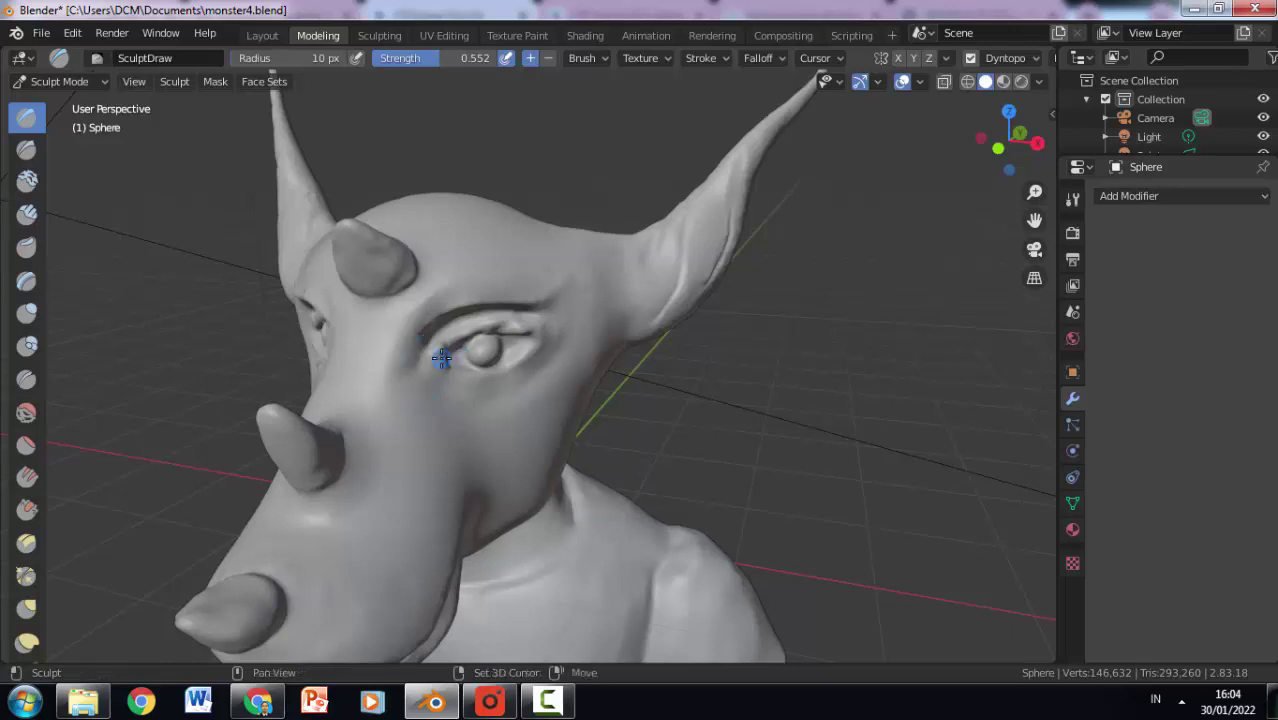
mouse_move(428, 357)
left_mouse_down()
mouse_move(470, 325)
mouse_move(448, 352)
left_mouse_up()
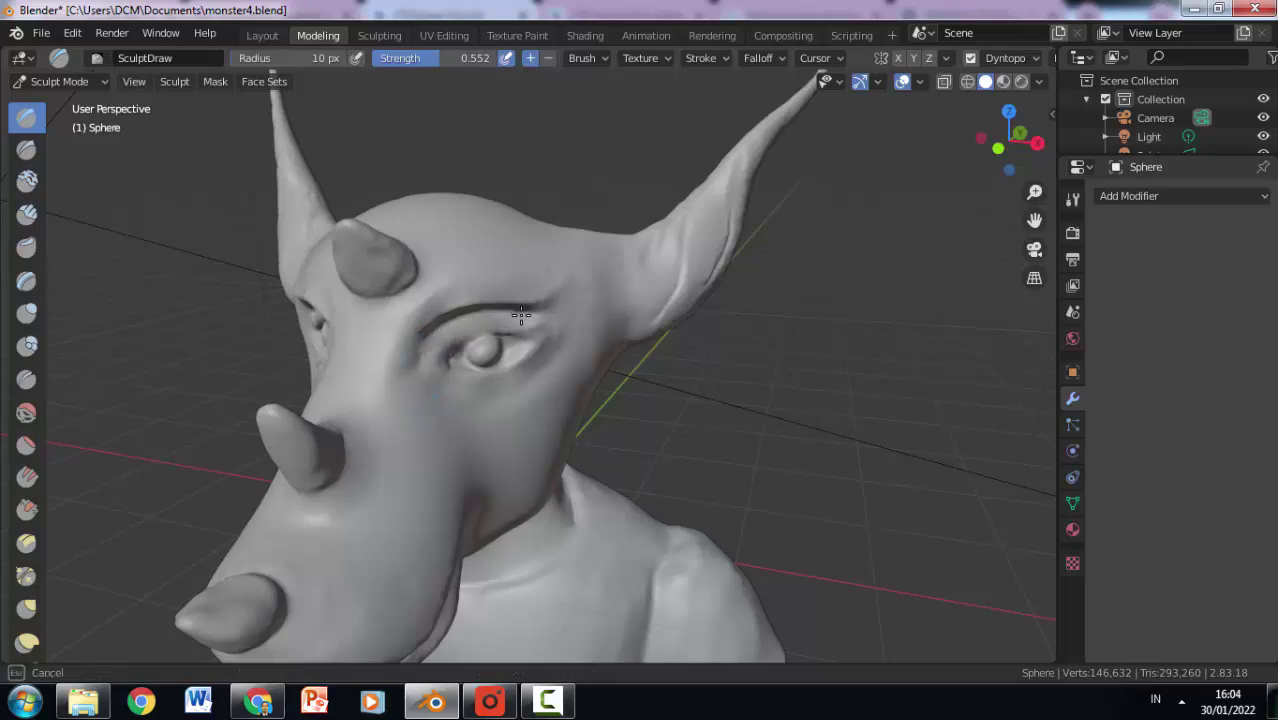
left_click_drag(534, 320, 442, 362)
middle_click_drag(442, 362, 699, 329)
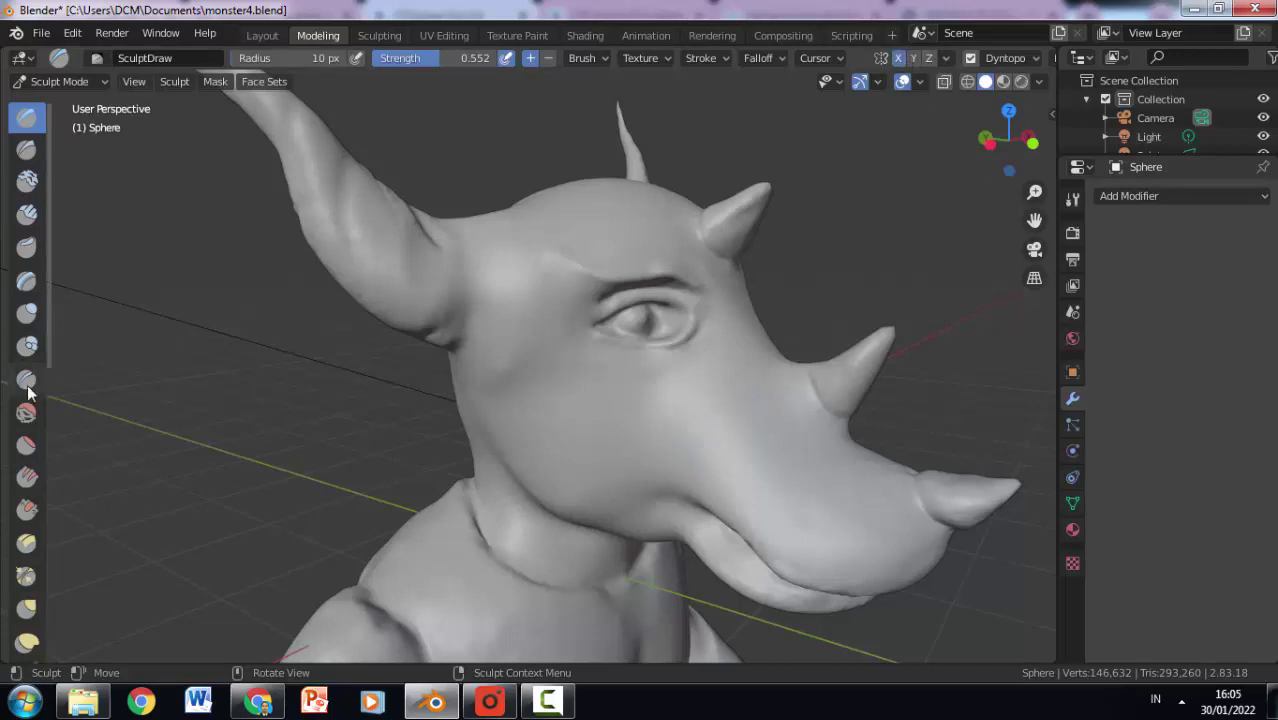
Step: Crease a line across the cheek toward the muzzle
key("shift+c")
left_click_drag(545, 440, 541, 446)
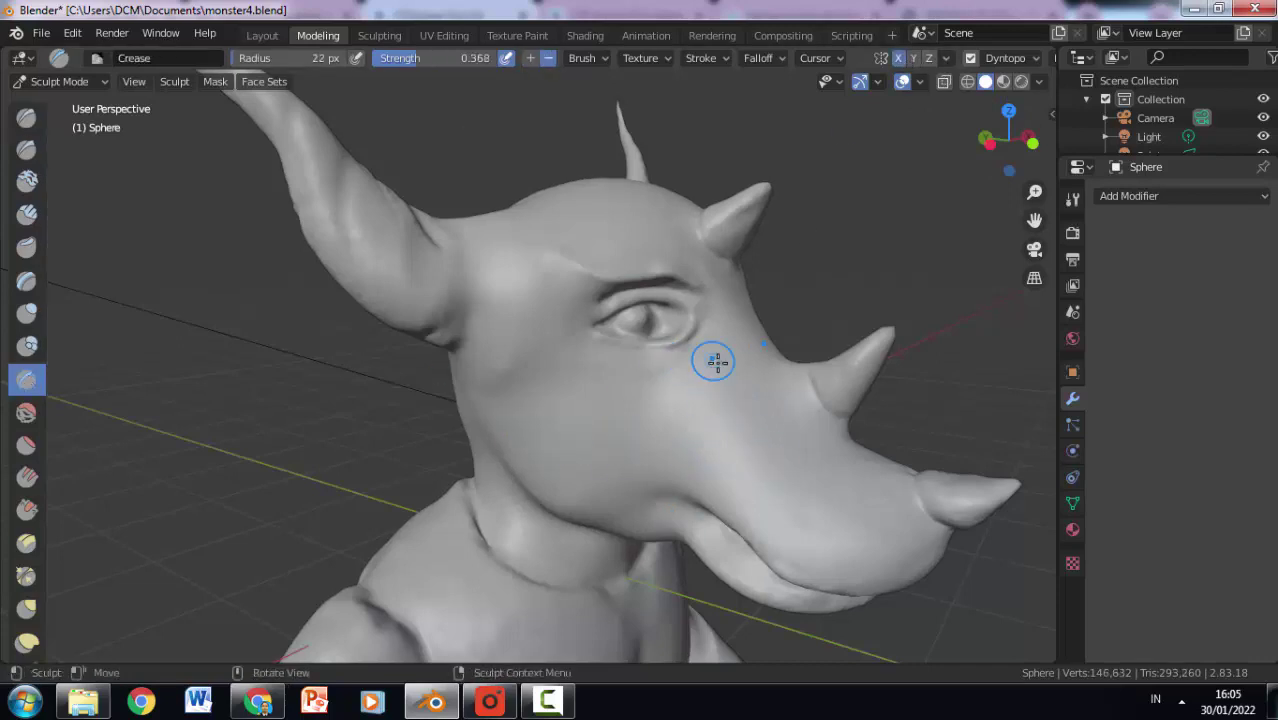
left_click_drag(735, 452, 593, 457)
mouse_move(874, 441)
middle_mouse_down()
mouse_move(847, 380)
mouse_move(590, 420)
middle_mouse_up()
Step: Reselect the Crease brush and display its settings in the Active Tool tab
left_click(27, 117)
middle_click_drag(400, 300, 627, 374)
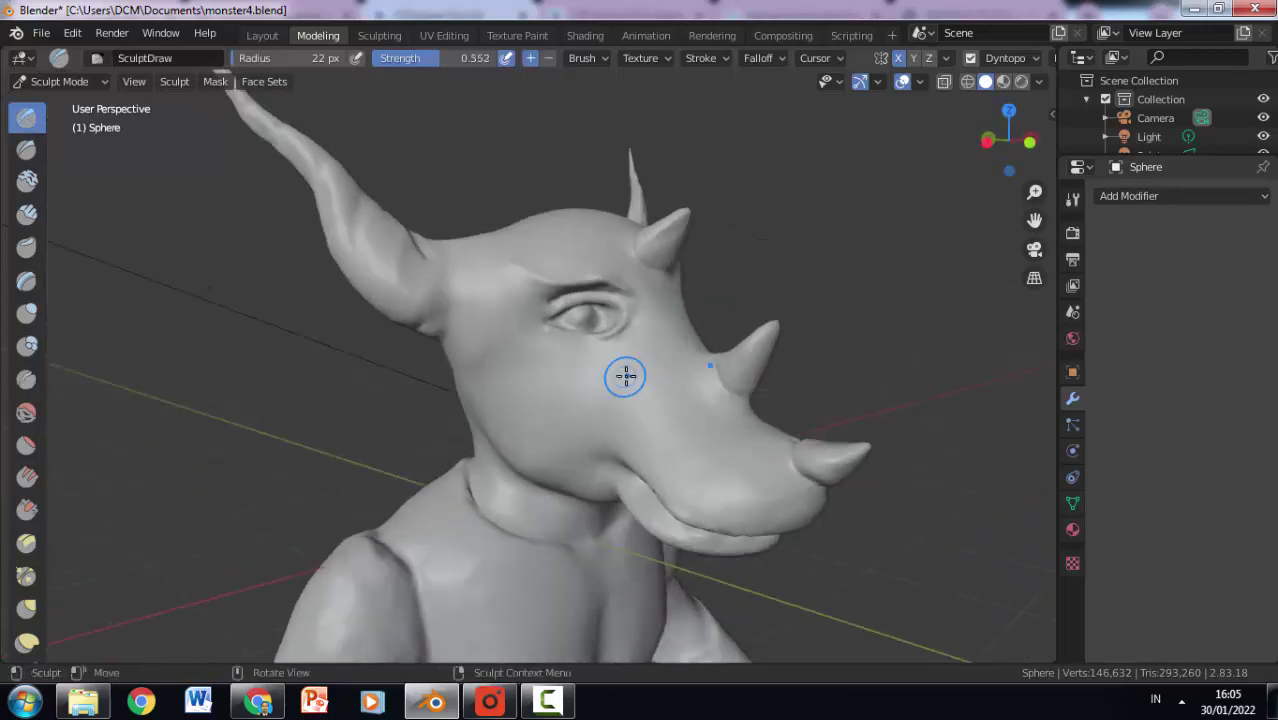
left_click(27, 379)
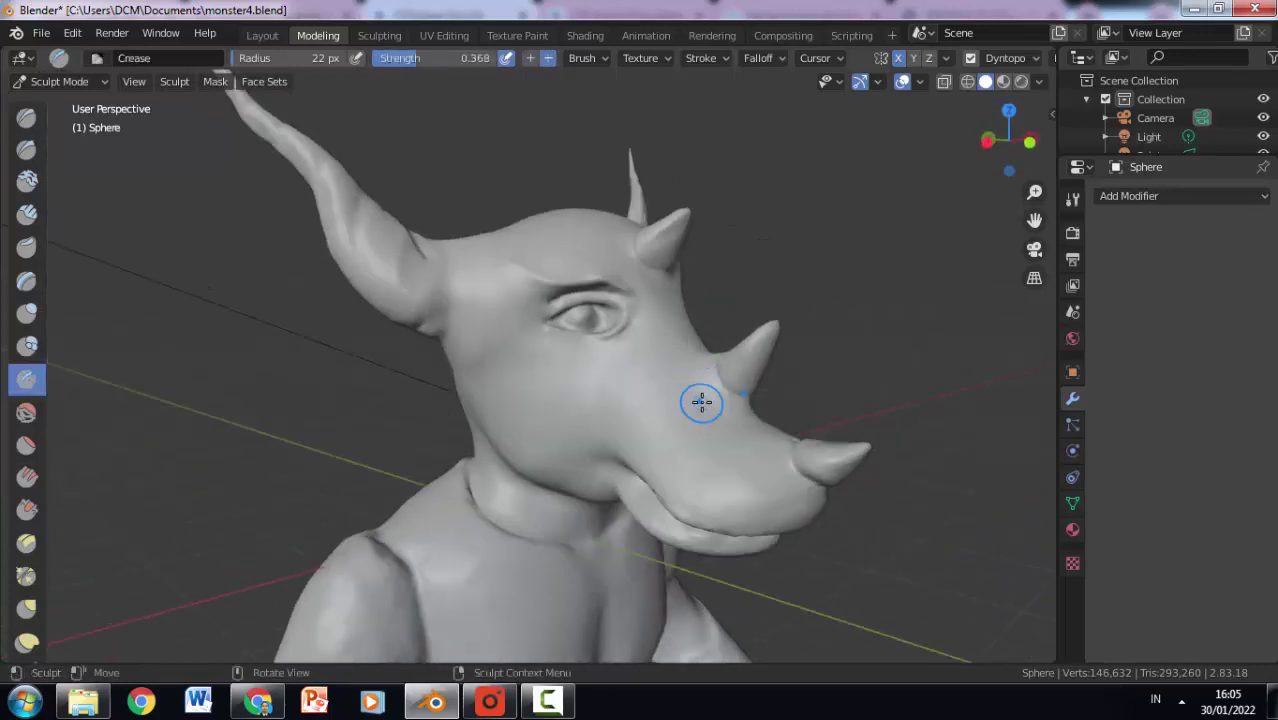
right_click(695, 395)
key("Escape")
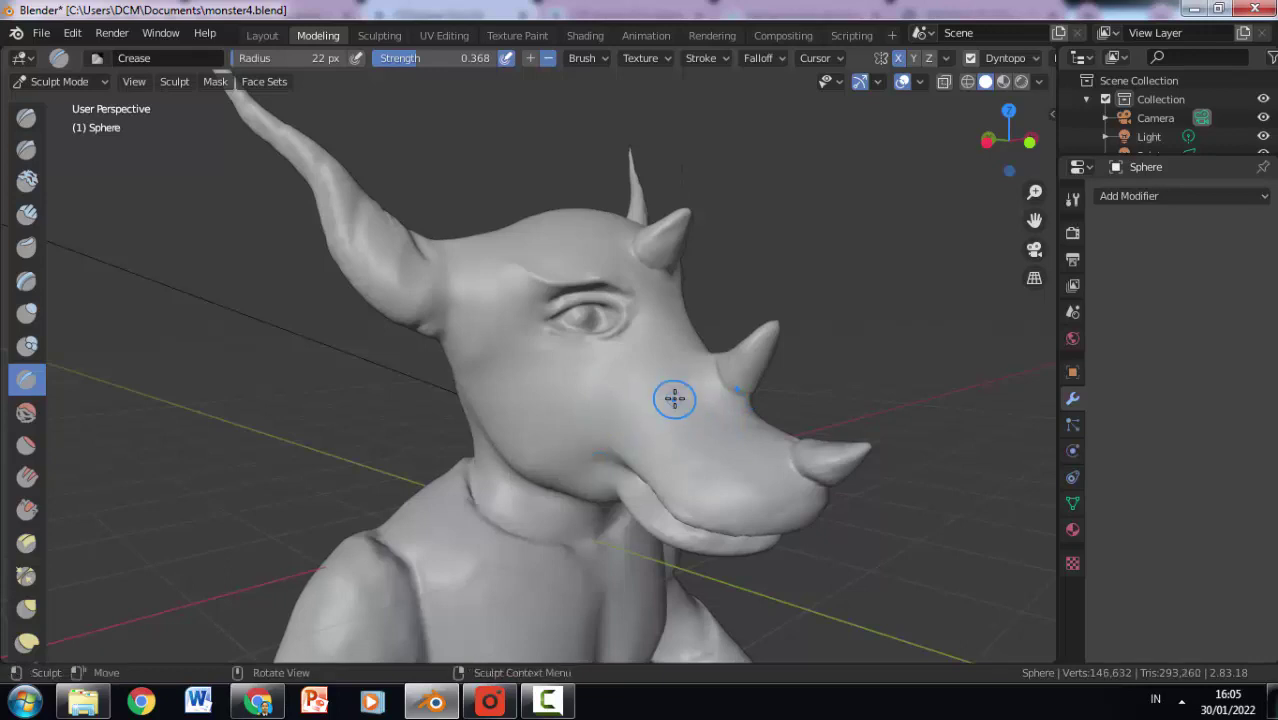
left_click(1072, 199)
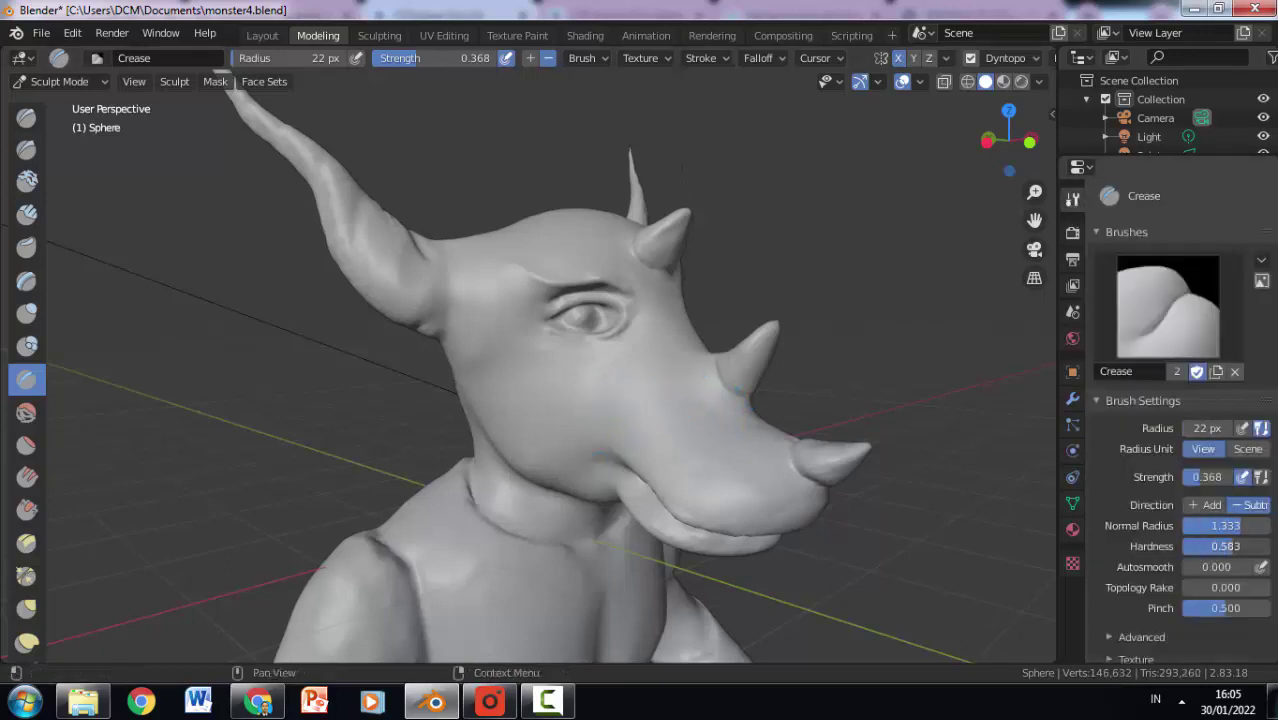
Step: Shrink the Crease brush to 7 px with hardness 1.000 and crease a line into the snout
key("f")
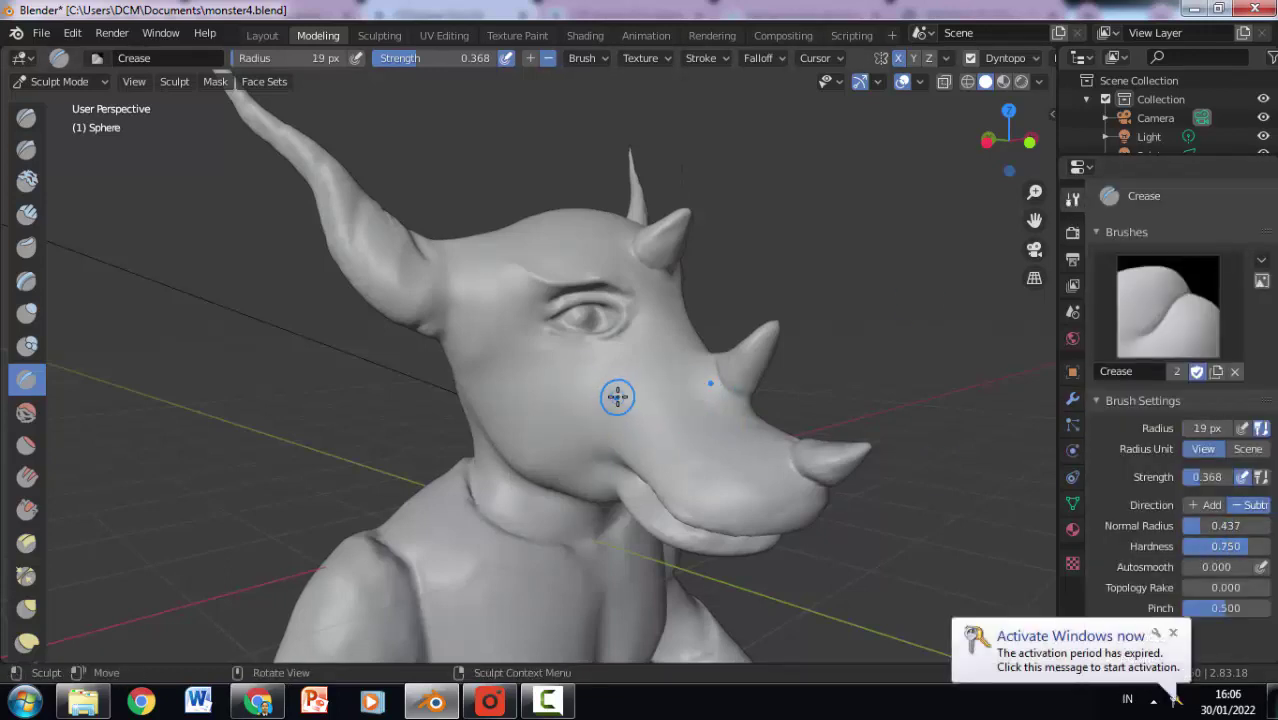
left_click(707, 394)
left_click_drag(1251, 551, 1272, 551)
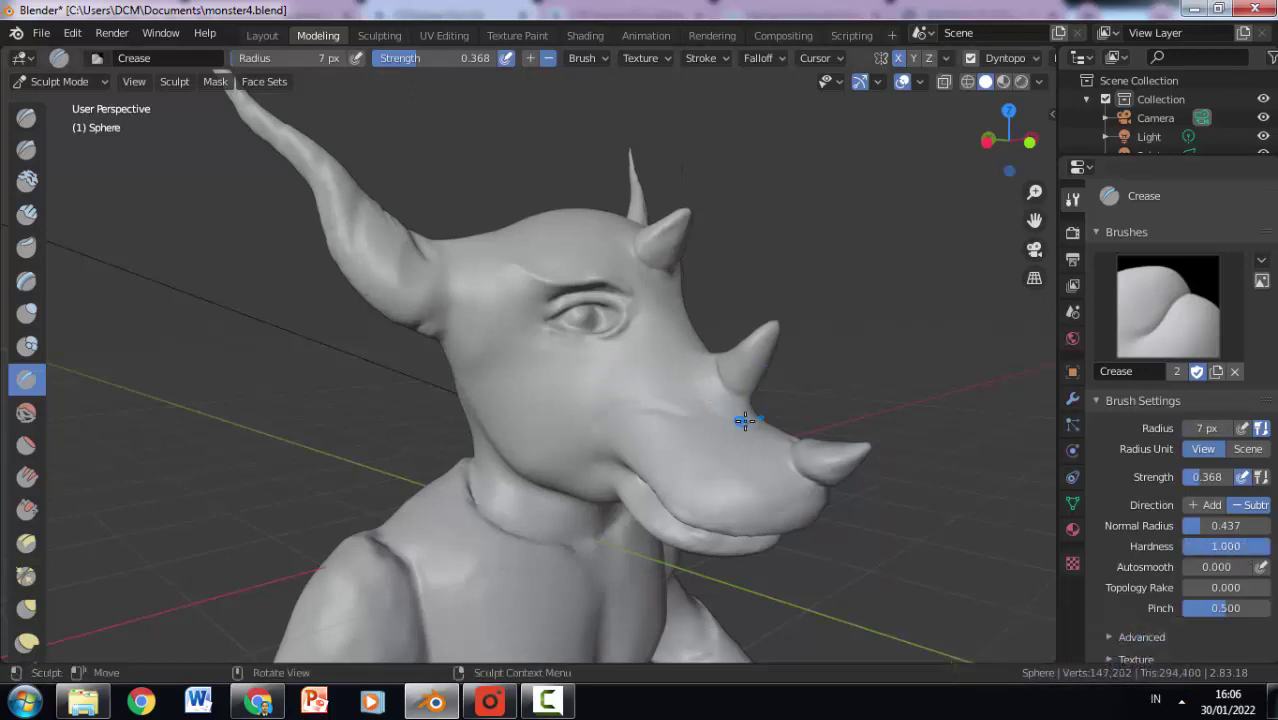
mouse_move(745, 420)
left_mouse_down()
mouse_move(785, 457)
mouse_move(735, 437)
mouse_move(670, 465)
left_mouse_up()
Step: Save as monster4.blend, add another crease on the head, and set Topology Rake to 1.000
key("ctrl+s")
mouse_move(697, 447)
middle_mouse_down()
mouse_move(406, 281)
mouse_move(745, 425)
middle_mouse_up()
left_click_drag(773, 447, 726, 572)
type("3")
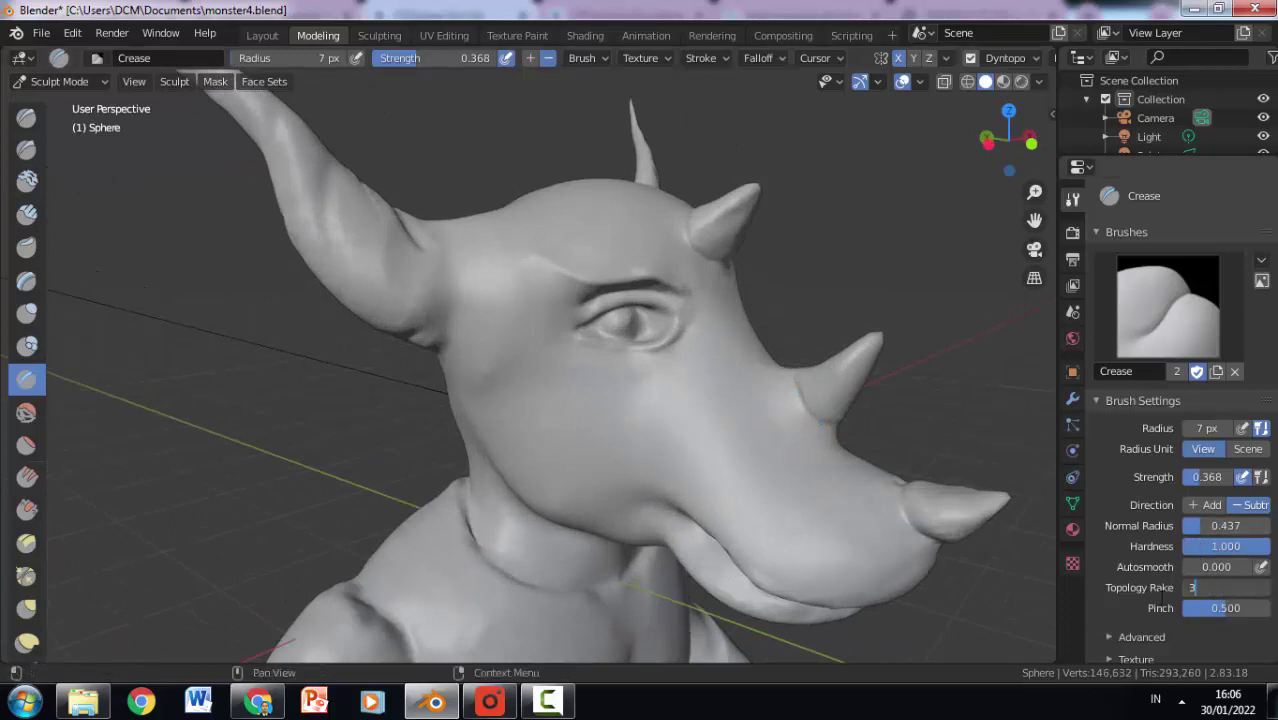
key("Return")
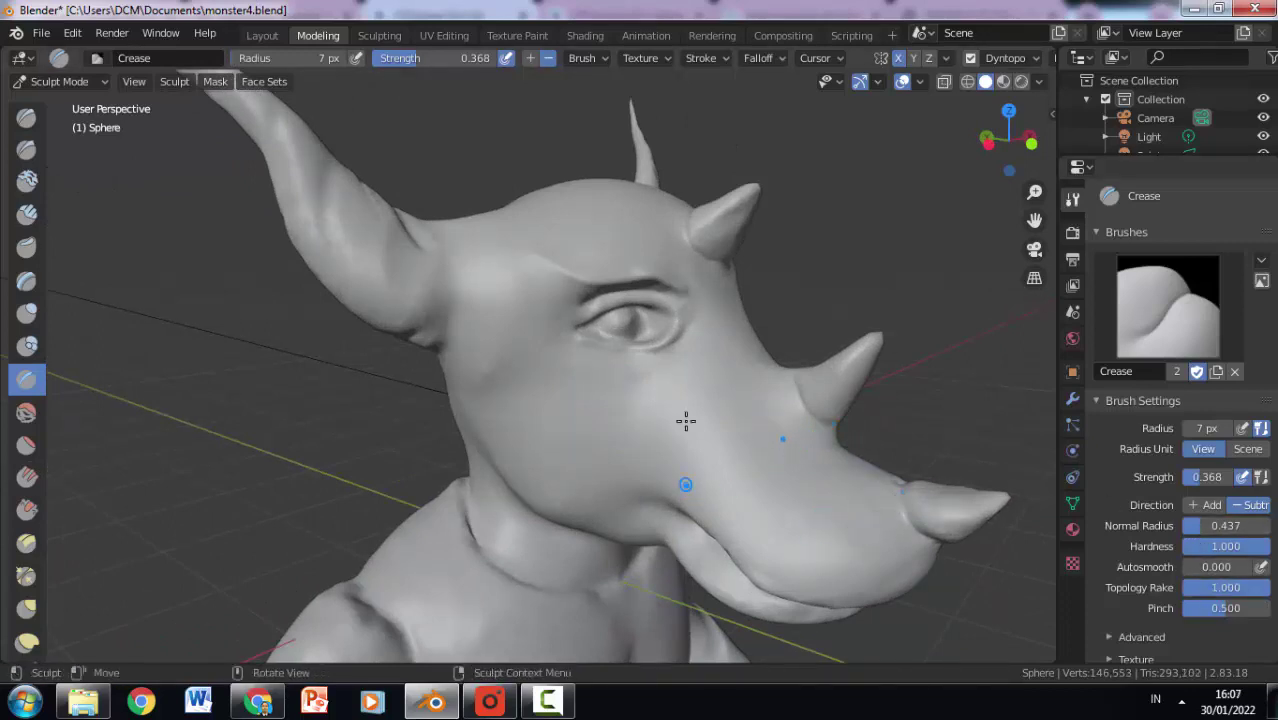
Step: Carve three crease strokes running from the snout across the cheek and jaw
mouse_move(685, 420)
left_mouse_down()
mouse_move(599, 451)
mouse_move(616, 434)
mouse_move(761, 458)
mouse_move(625, 457)
mouse_move(747, 489)
mouse_move(839, 543)
left_mouse_up()
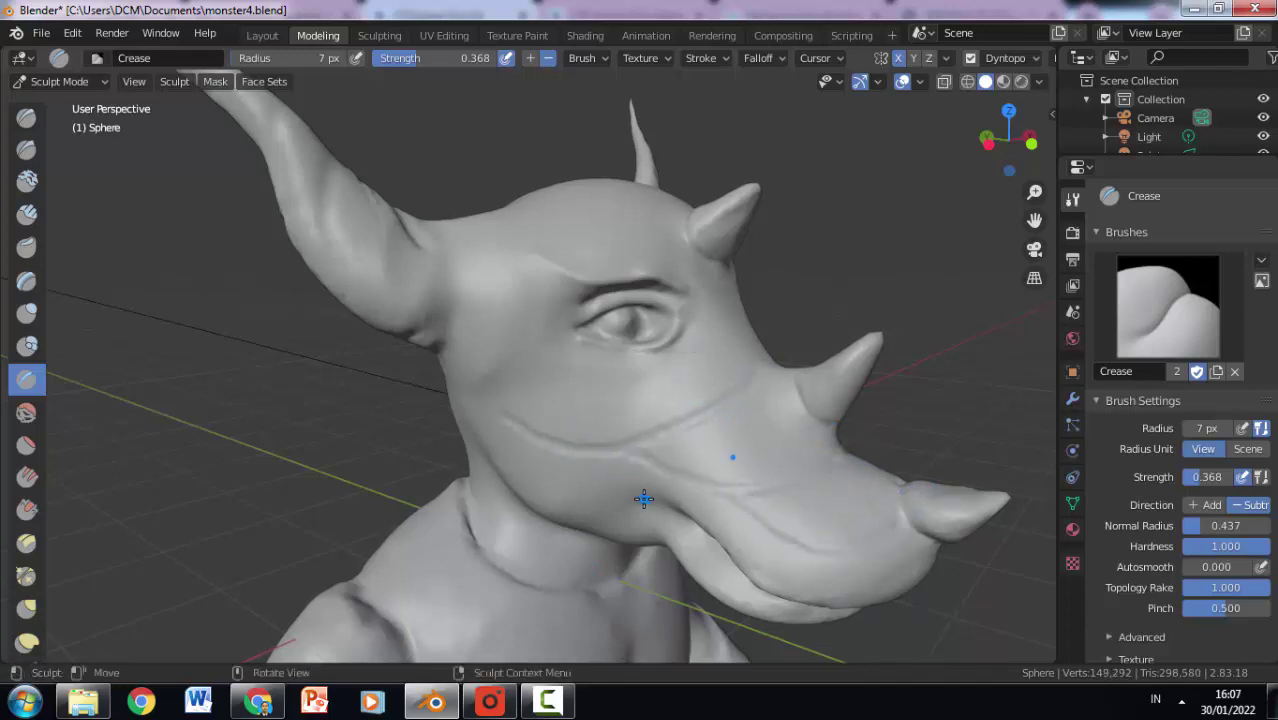
mouse_move(556, 528)
left_mouse_down("ctrl")
mouse_move(479, 422)
mouse_move(510, 442)
left_mouse_up("ctrl")
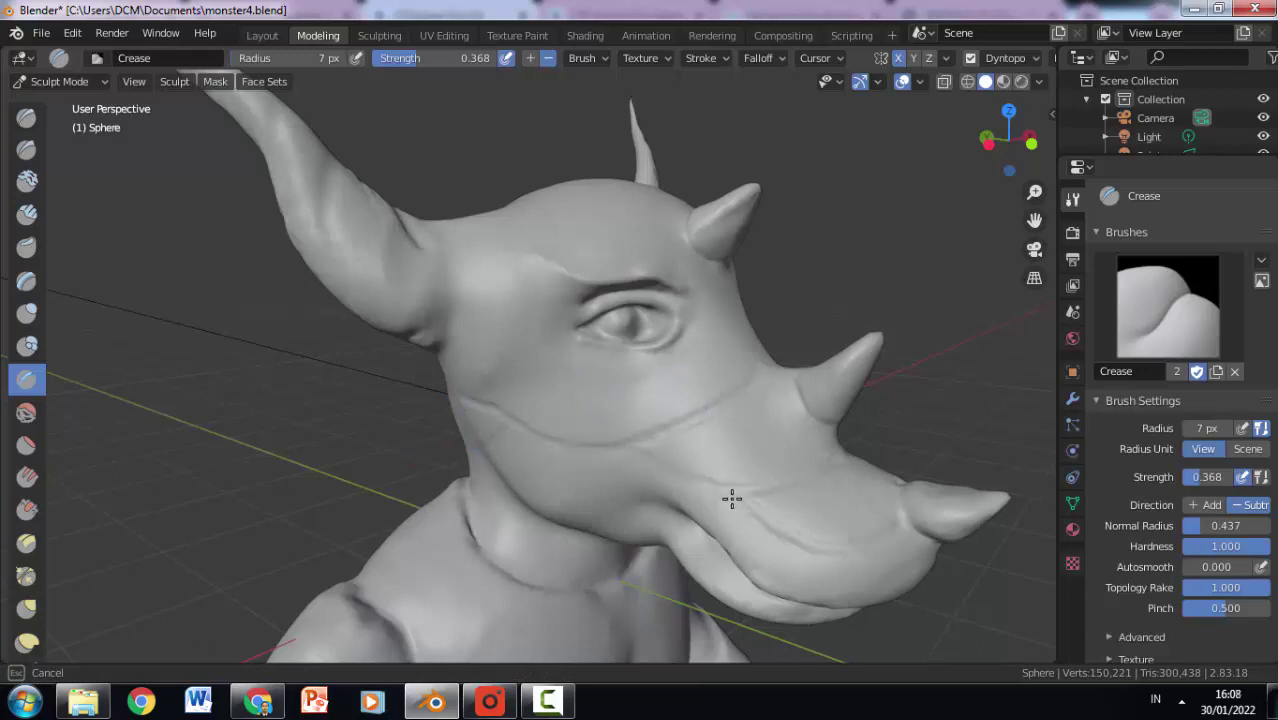
left_click_drag(760, 531, 515, 434)
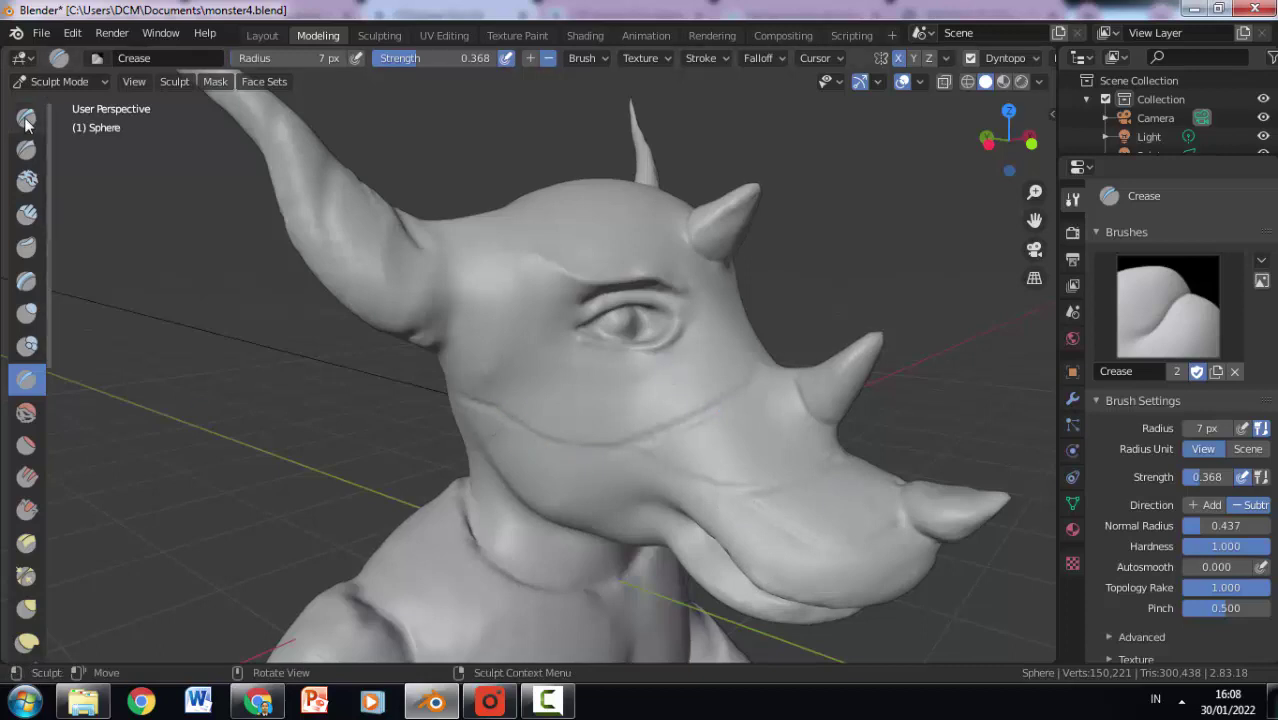
Step: Build up a raised ridge along the jaw line with the Draw brush
key("x")
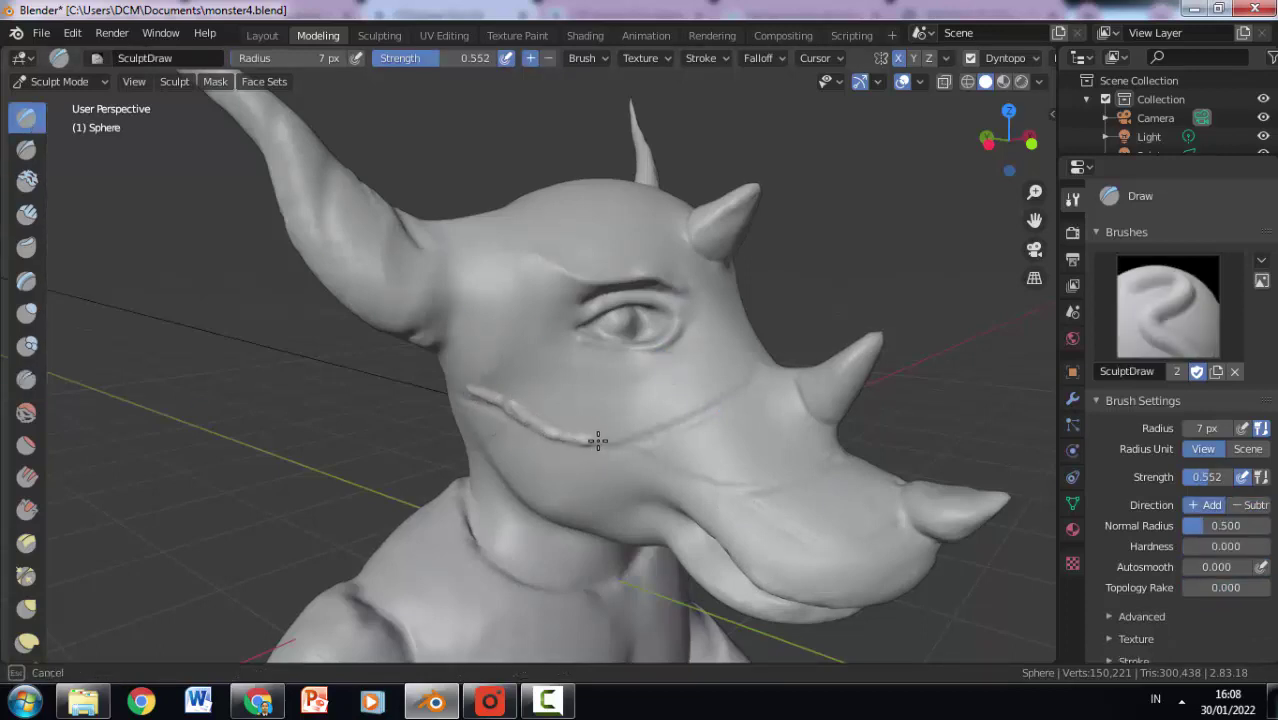
mouse_move(724, 396)
left_mouse_down()
mouse_move(604, 433)
mouse_move(484, 387)
left_mouse_up()
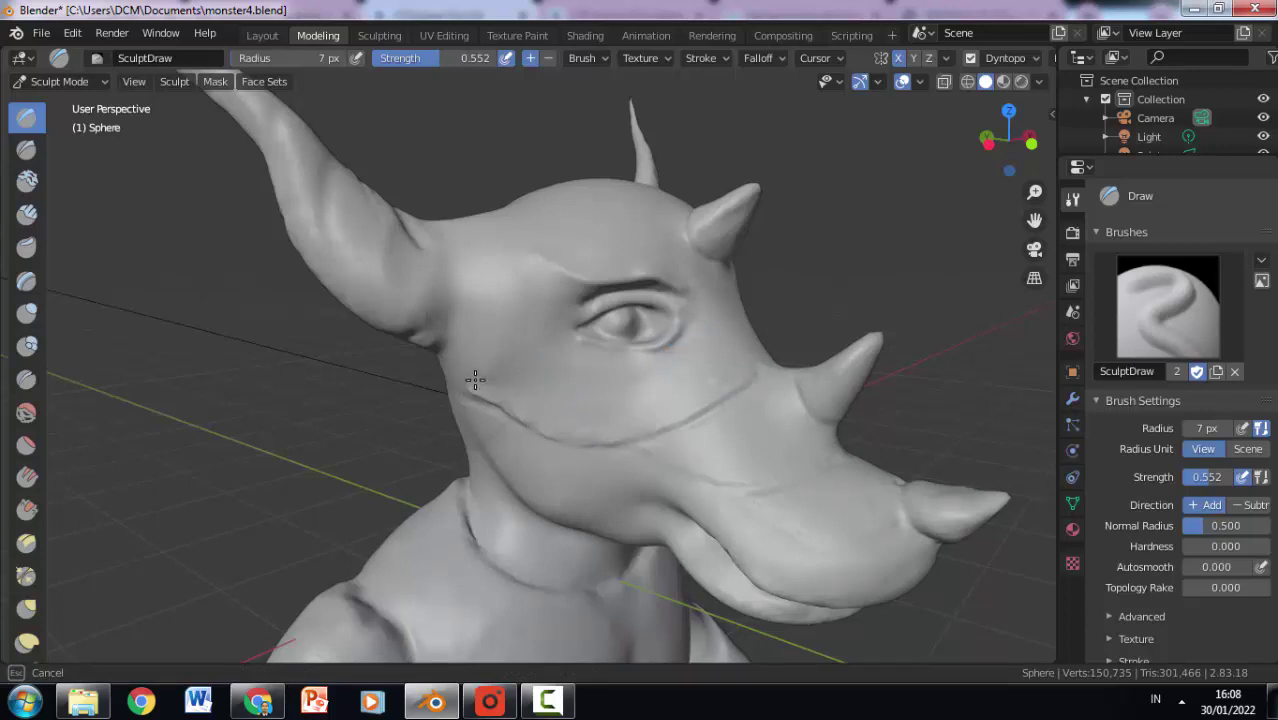
left_click_drag(475, 379, 485, 374)
Step: Add short Crease brush wrinkles along the neck and jaw
key("shift+c")
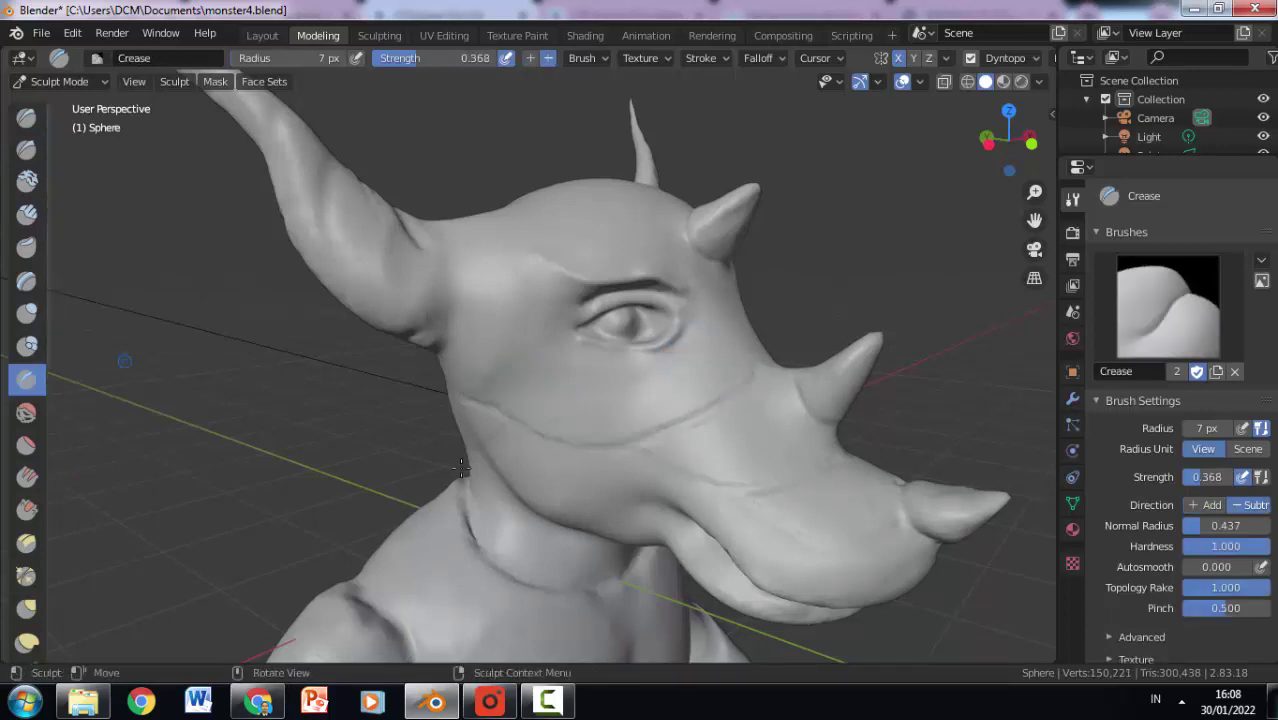
mouse_move(499, 464)
left_mouse_down()
mouse_move(490, 436)
mouse_move(616, 489)
left_mouse_up()
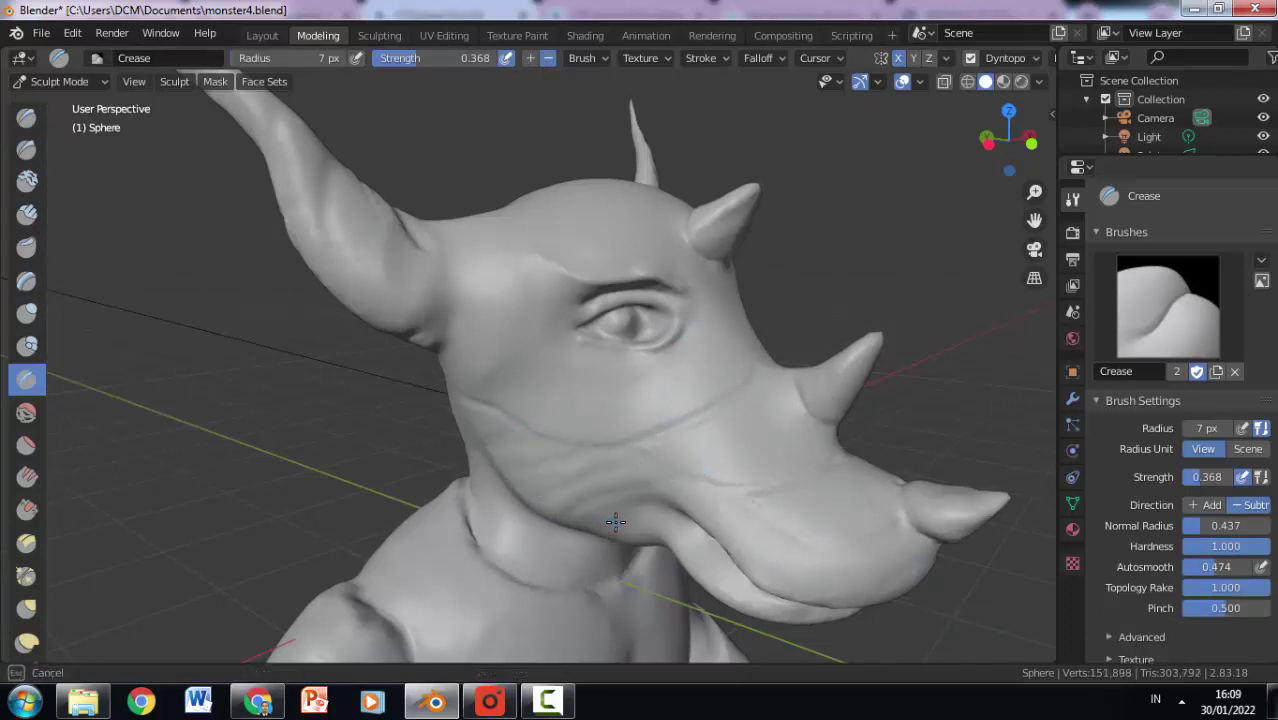
mouse_move(743, 517)
left_mouse_down()
mouse_move(727, 566)
mouse_move(805, 530)
left_mouse_up()
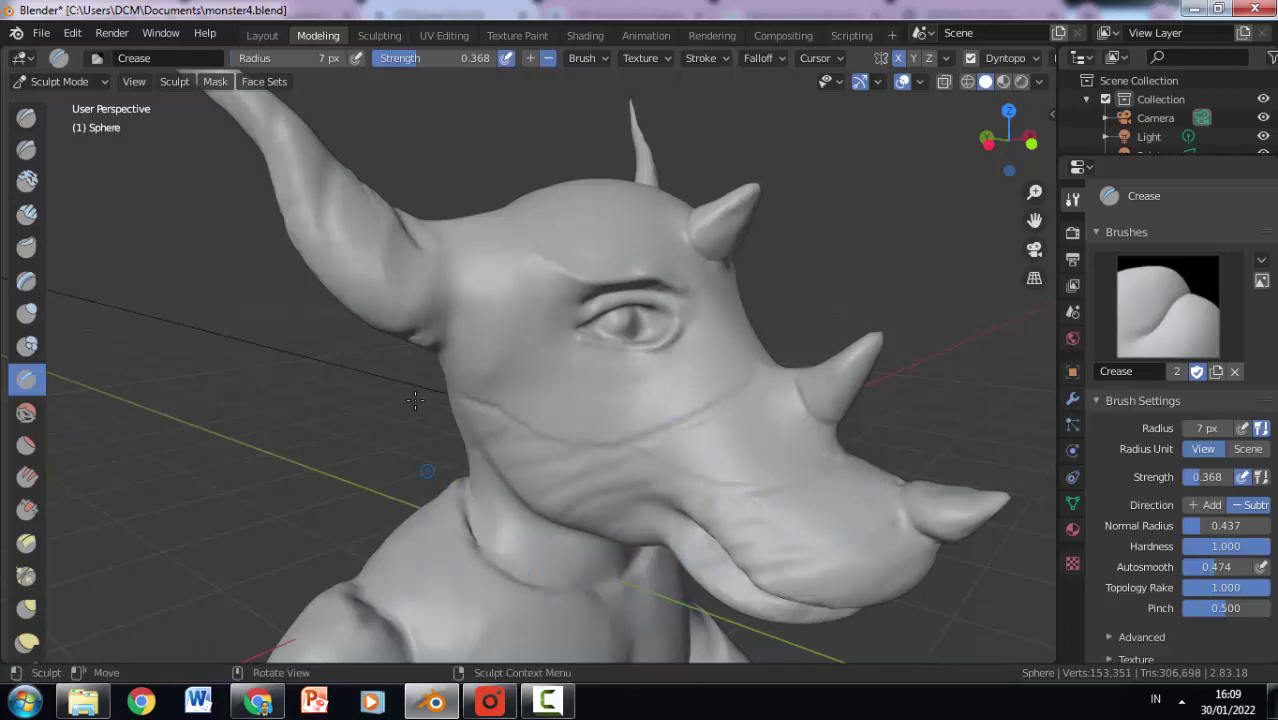
mouse_move(415, 400)
left_mouse_down()
mouse_move(470, 365)
mouse_move(470, 351)
mouse_move(476, 403)
mouse_move(466, 397)
left_mouse_up()
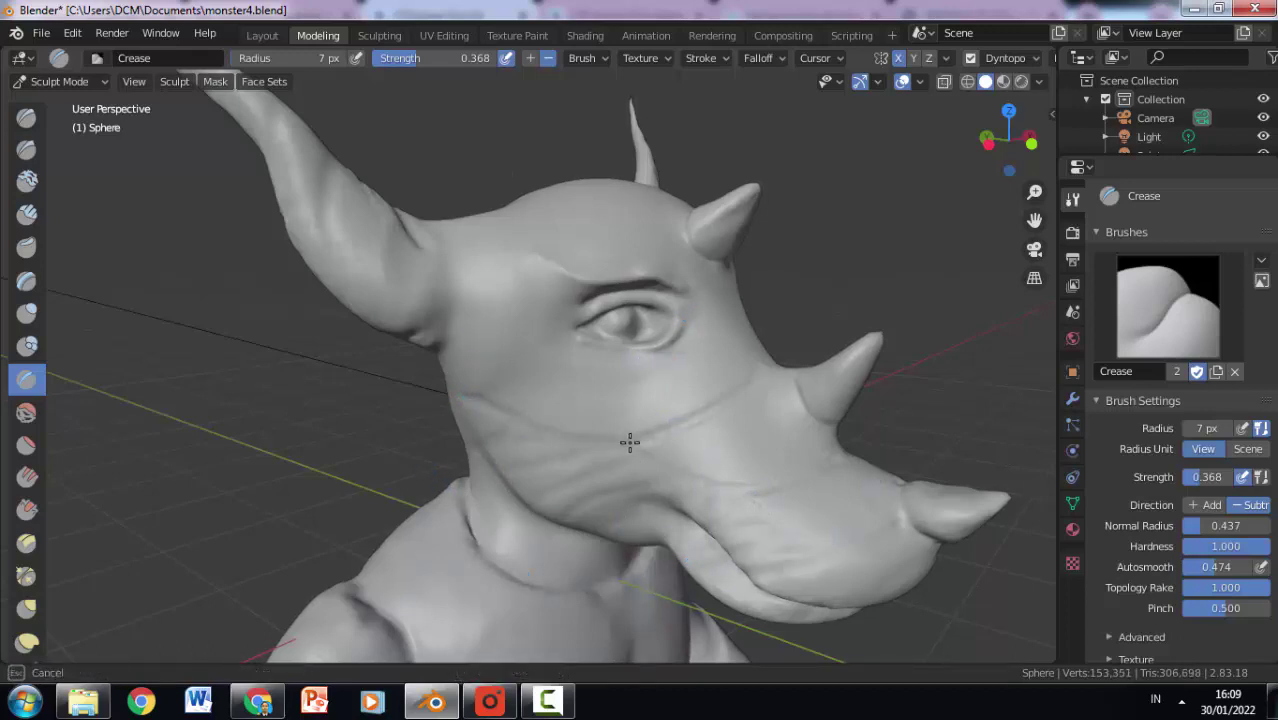
left_click_drag(629, 442, 687, 420)
middle_click_drag(687, 420, 777, 356)
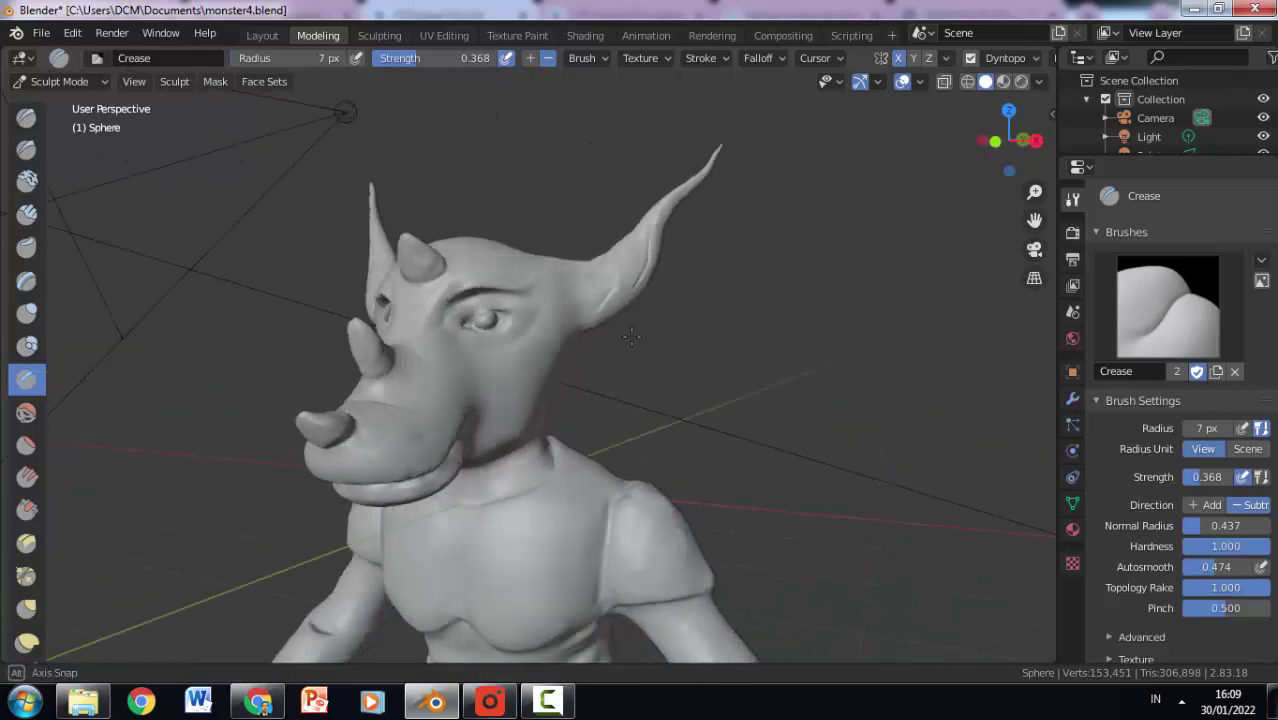
Step: Turn to the head's other side and set the Crease brush Autosmooth to 0
scroll(777, 356, "up", 2)
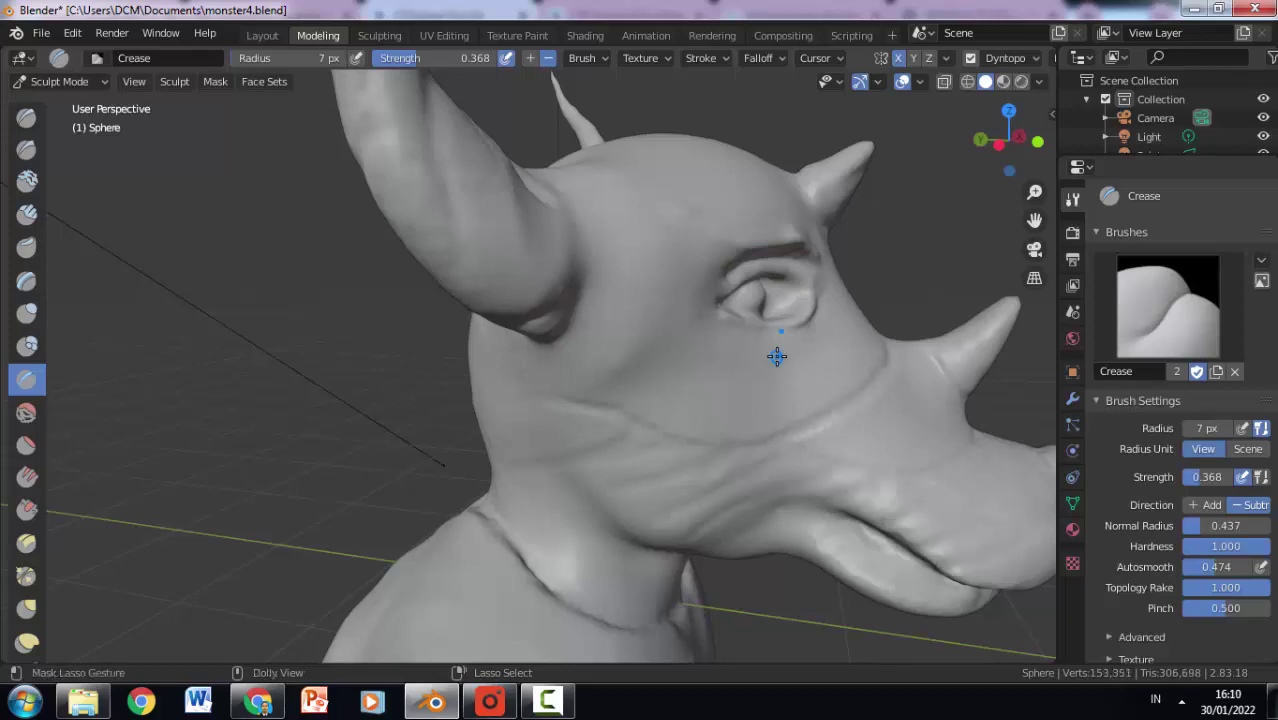
mouse_move(777, 356)
middle_mouse_down()
mouse_move(735, 266)
mouse_move(528, 328)
middle_mouse_up()
scroll(528, 328, "down", 4)
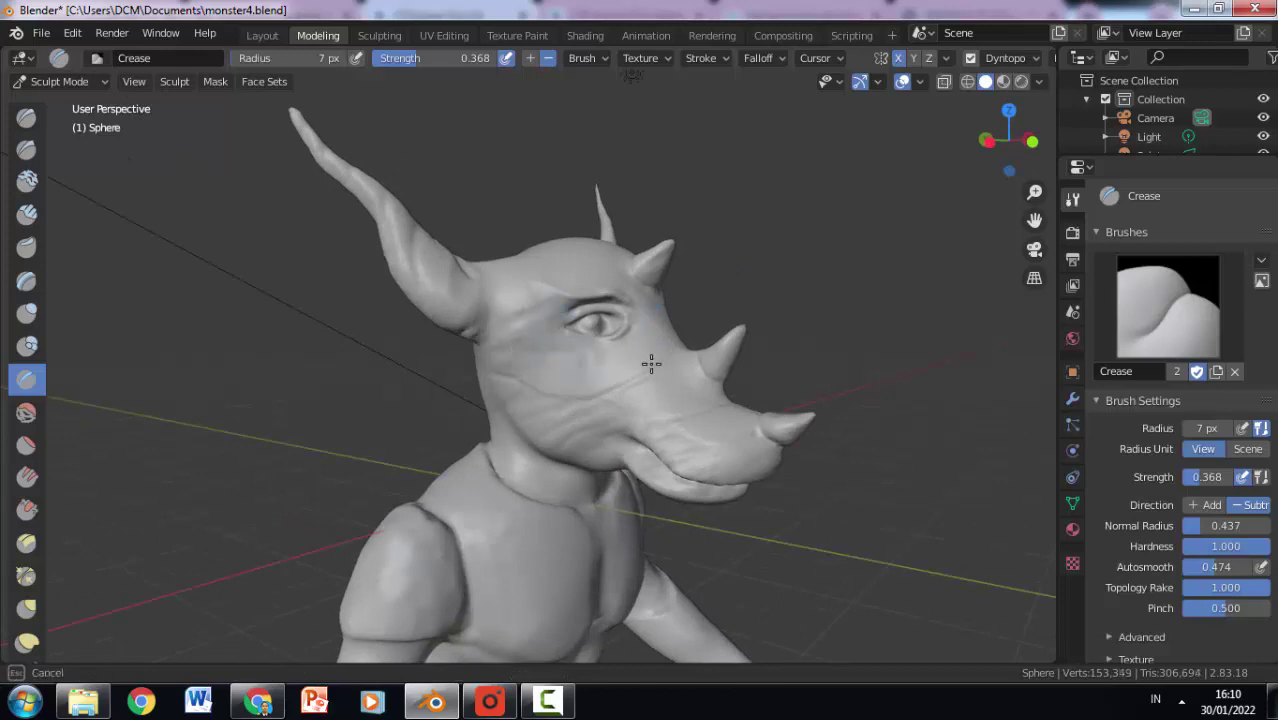
middle_click_drag(662, 271, 371, 377)
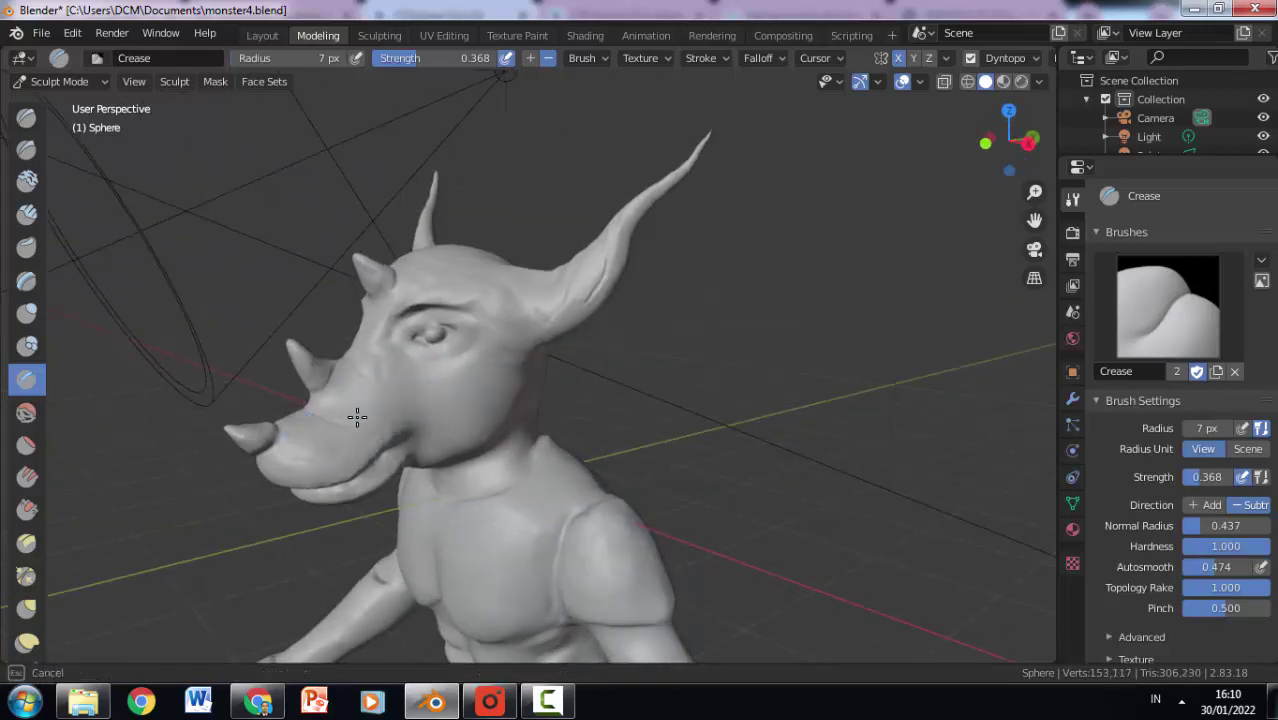
left_click(340, 392)
left_click_drag(1215, 566, 1180, 566)
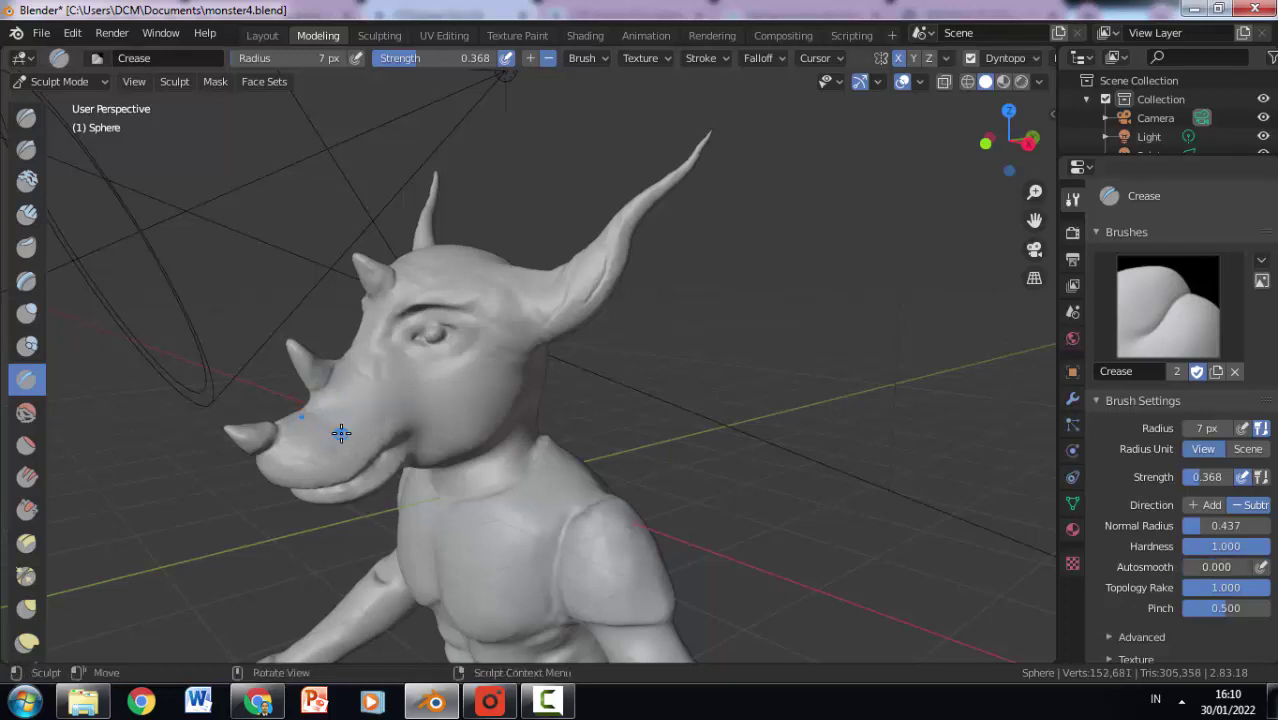
Step: Crease lines into the cheek and down the neck, then look over the whole monster
left_click_drag(430, 371, 487, 408)
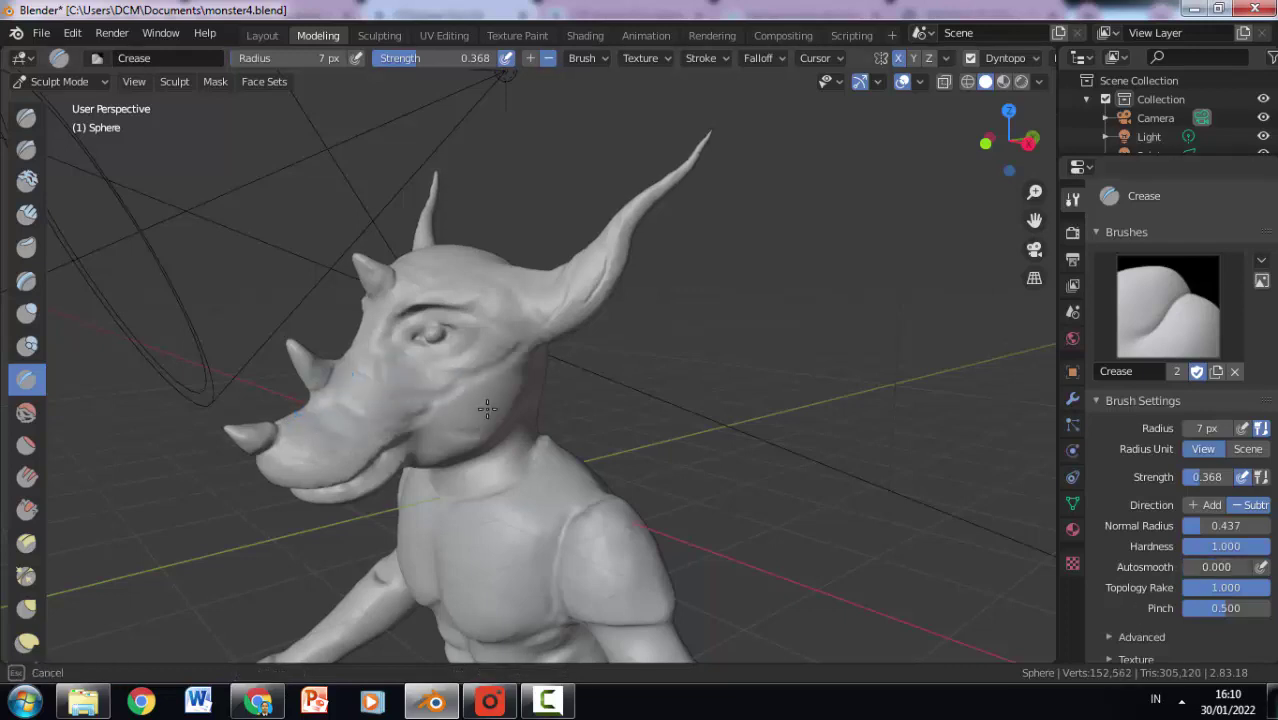
middle_click_drag(527, 387, 685, 358)
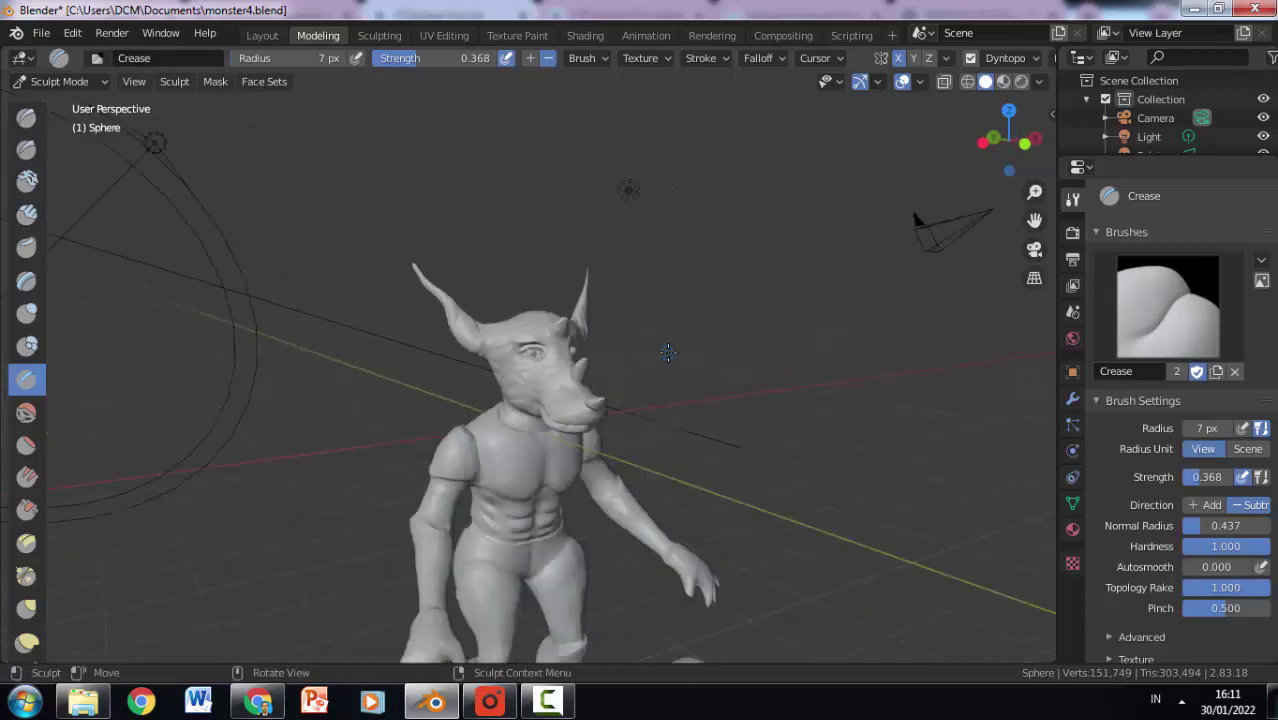
mouse_move(618, 414)
left_mouse_down()
mouse_move(527, 465)
mouse_move(494, 434)
mouse_move(525, 445)
left_mouse_up()
scroll(545, 360, "down", 5)
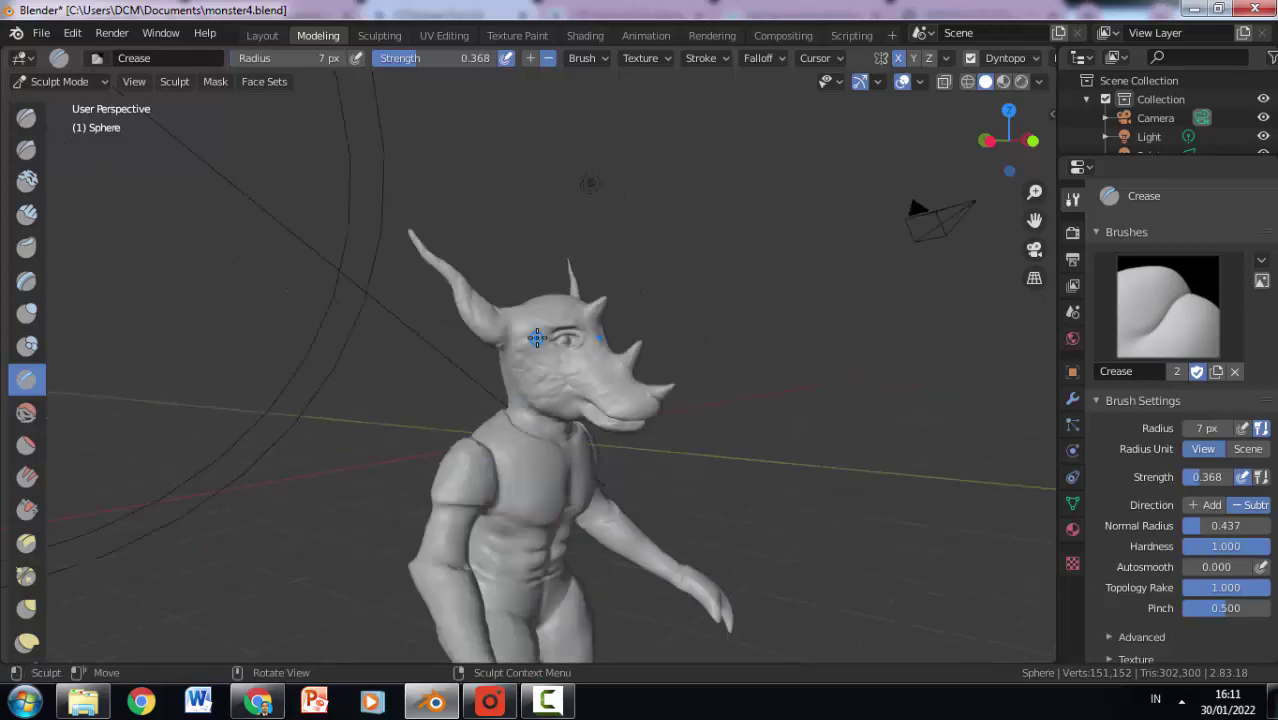
mouse_move(542, 331)
middle_mouse_down()
mouse_move(917, 400)
mouse_move(488, 305)
mouse_move(542, 366)
middle_mouse_up()
scroll(423, 355, "up", 5)
scroll(423, 355, "down", 5)
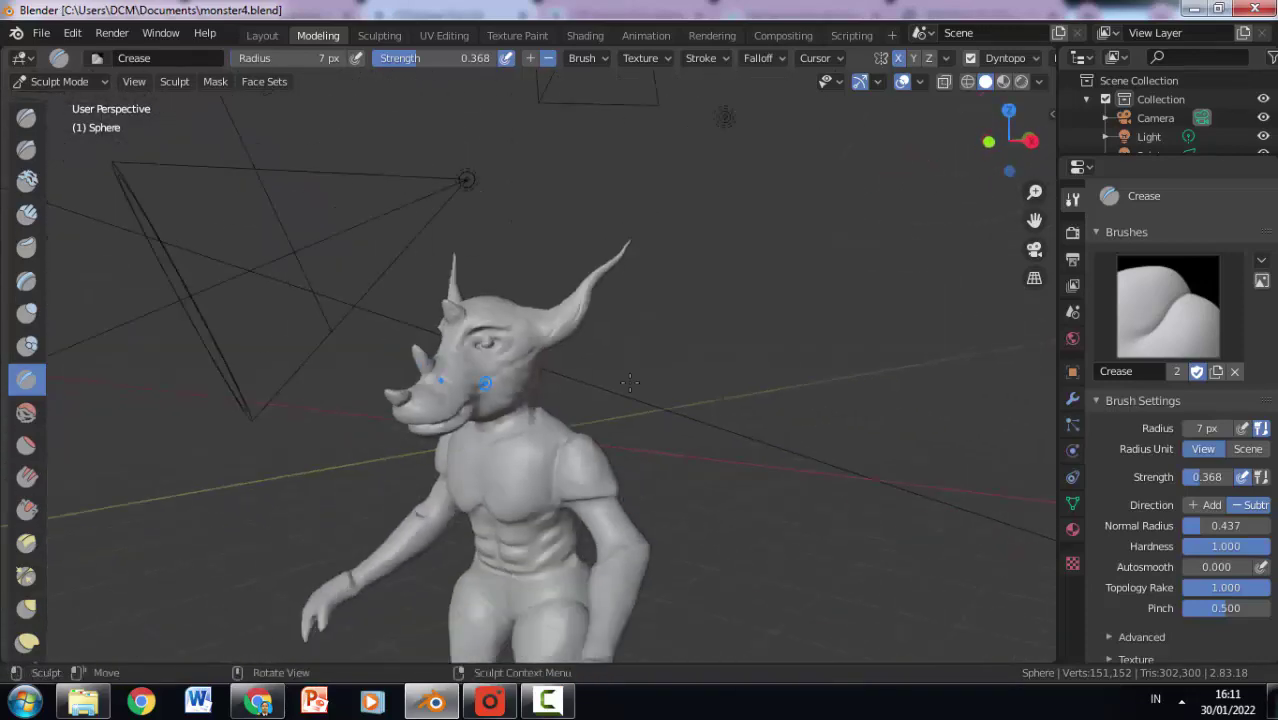